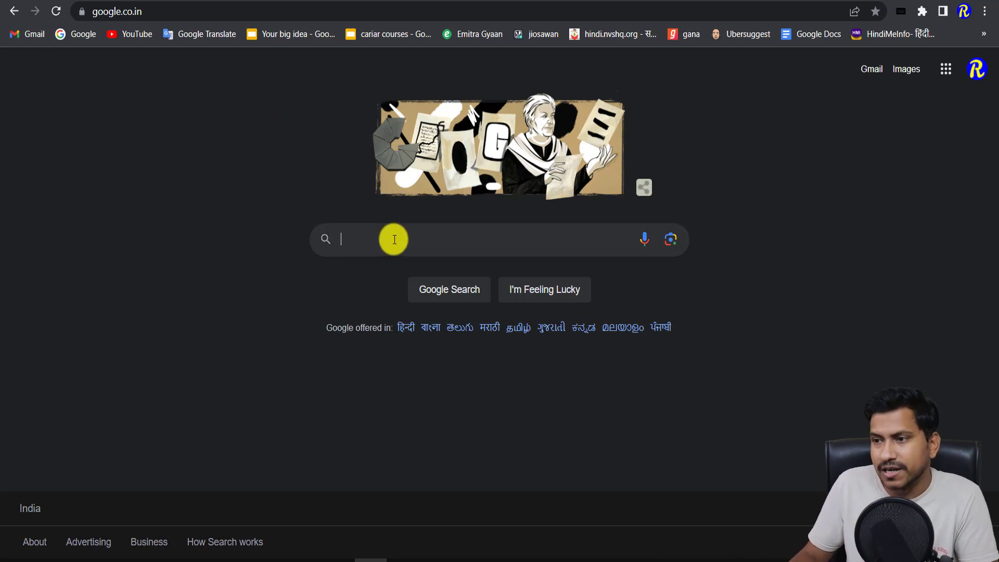
Search Google for 'google docs' and open the 'Google Docs: Online Document Editor' result
click(542, 239)
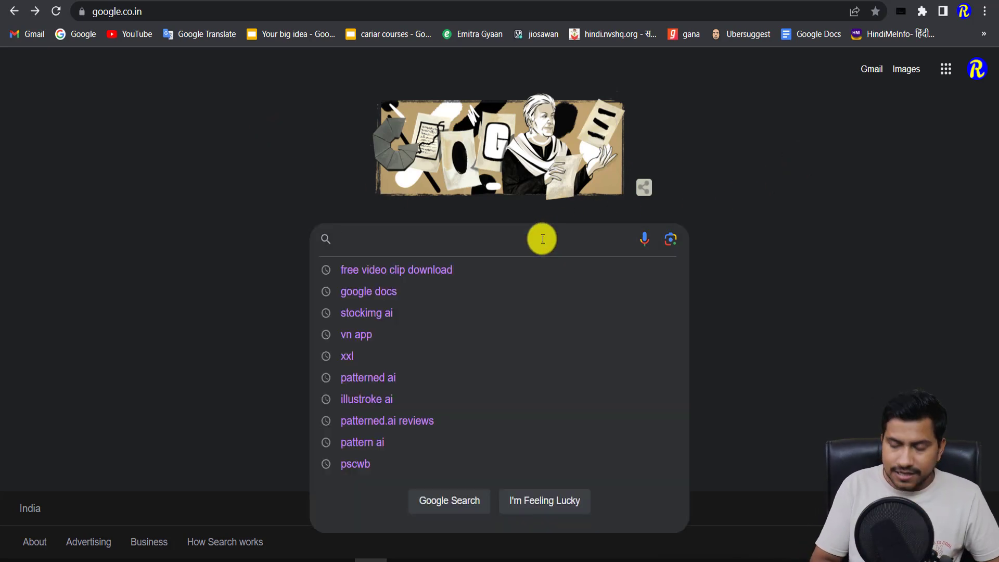
text(google docs)
key(Return)
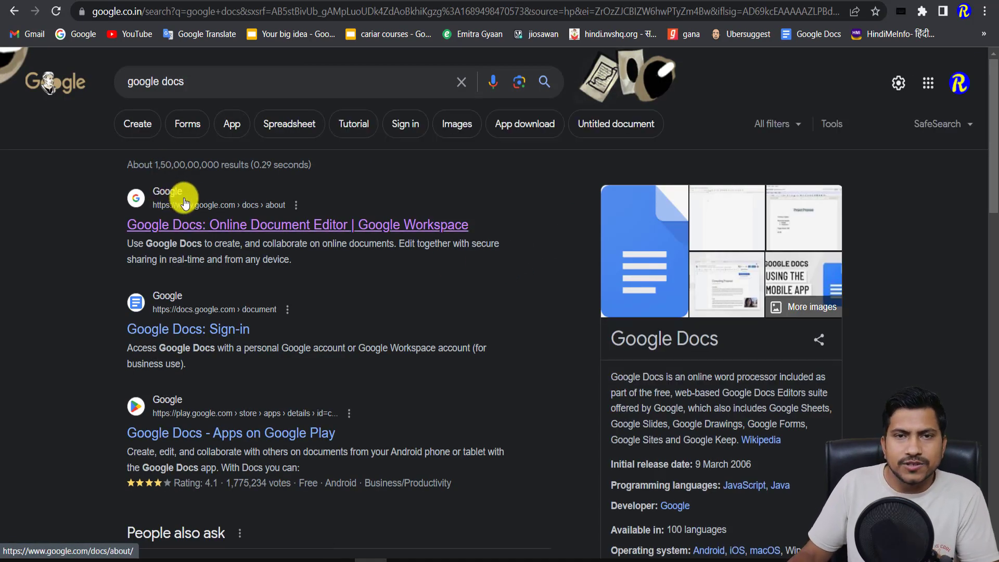
click(221, 229)
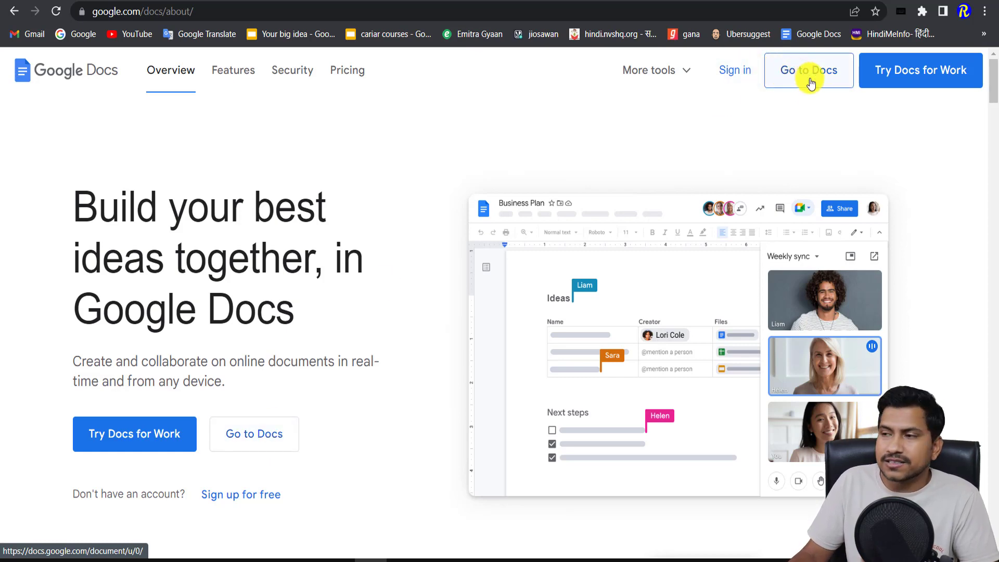
Go to the Docs home page at docs.google.com, glancing at the Google apps list along the way
click(272, 437)
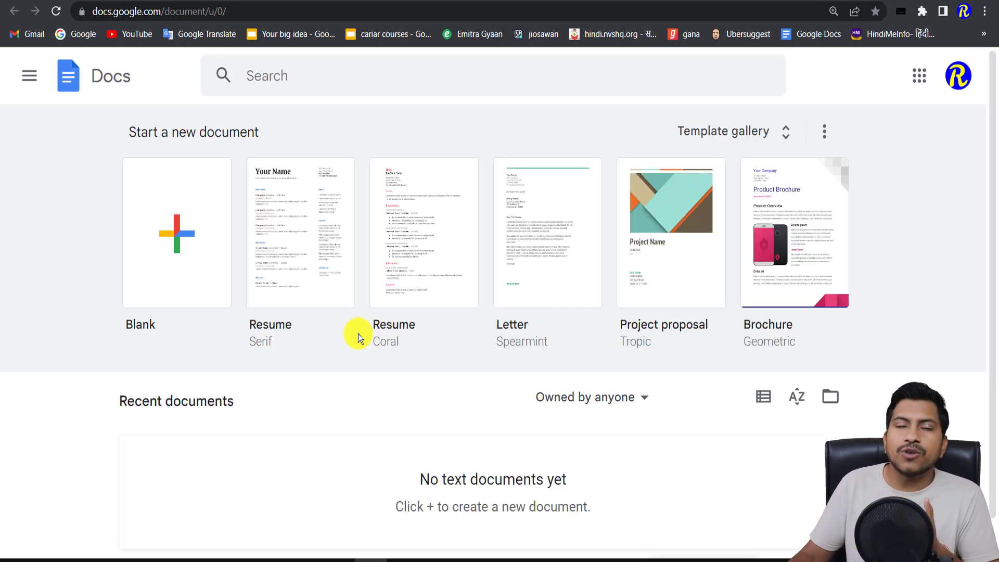
click(216, 276)
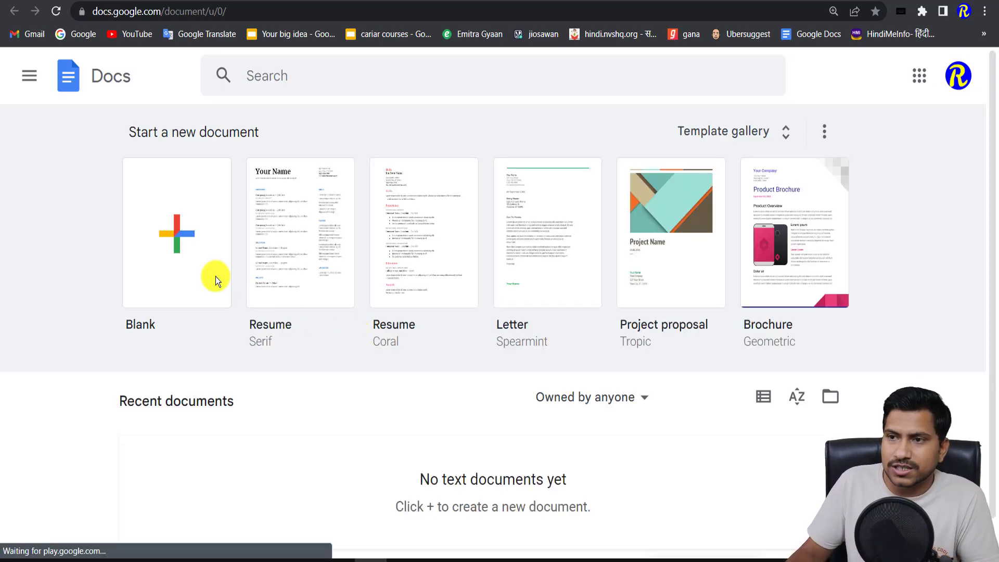
click(29, 76)
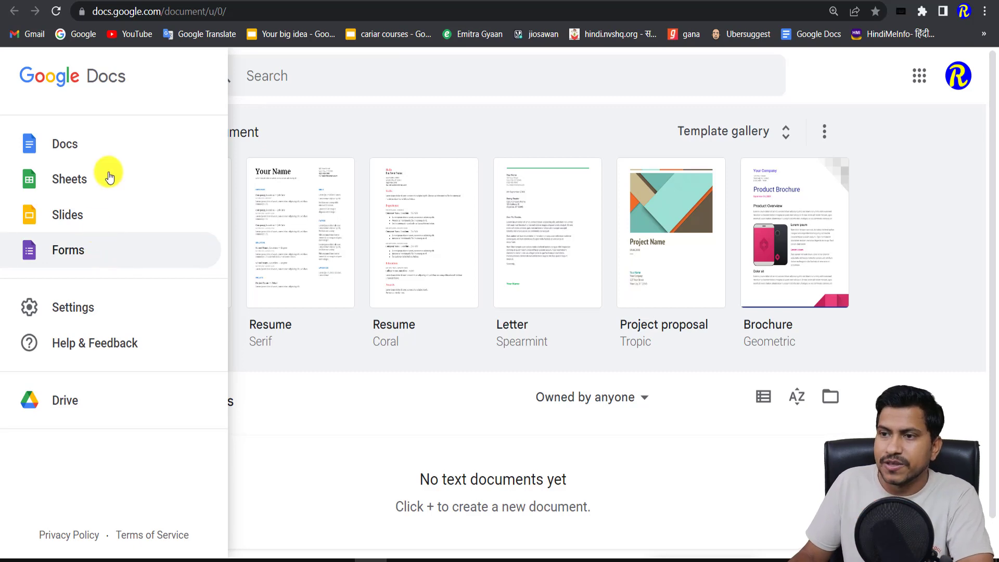
click(114, 154)
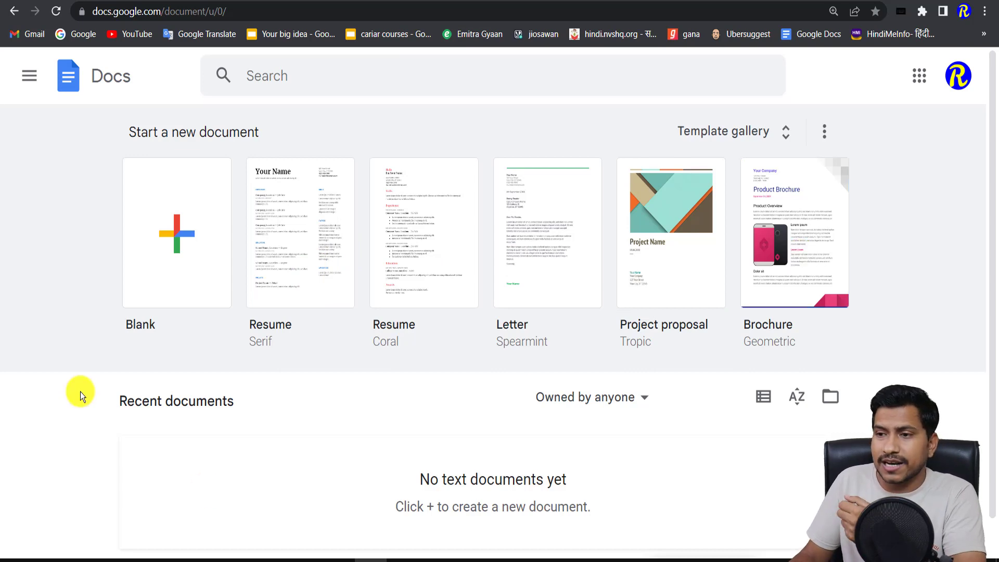
Start a new blank document from the templates
click(185, 275)
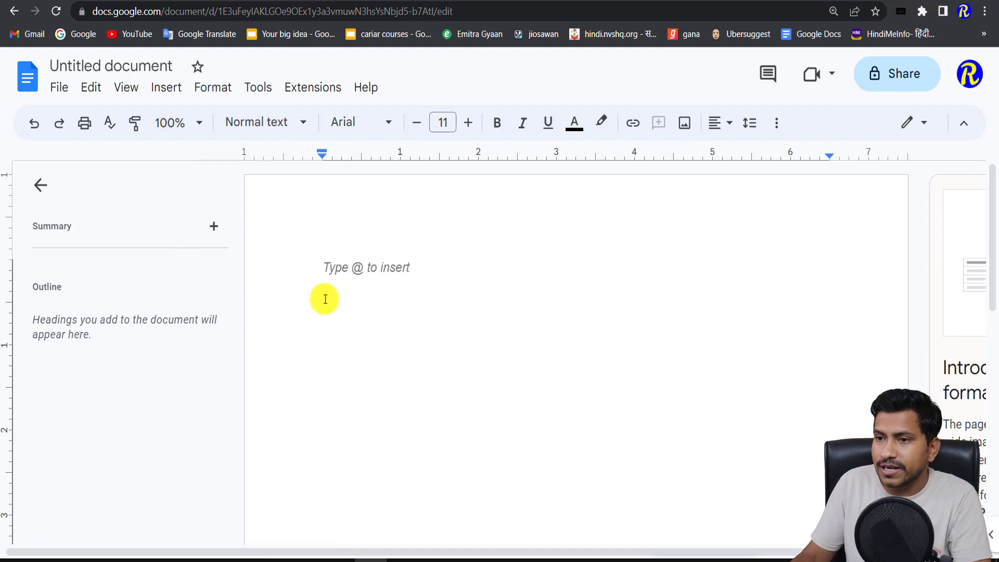
scroll(502, 302, down, 2)
scroll(507, 312, down, 3)
scroll(510, 330, down, 2)
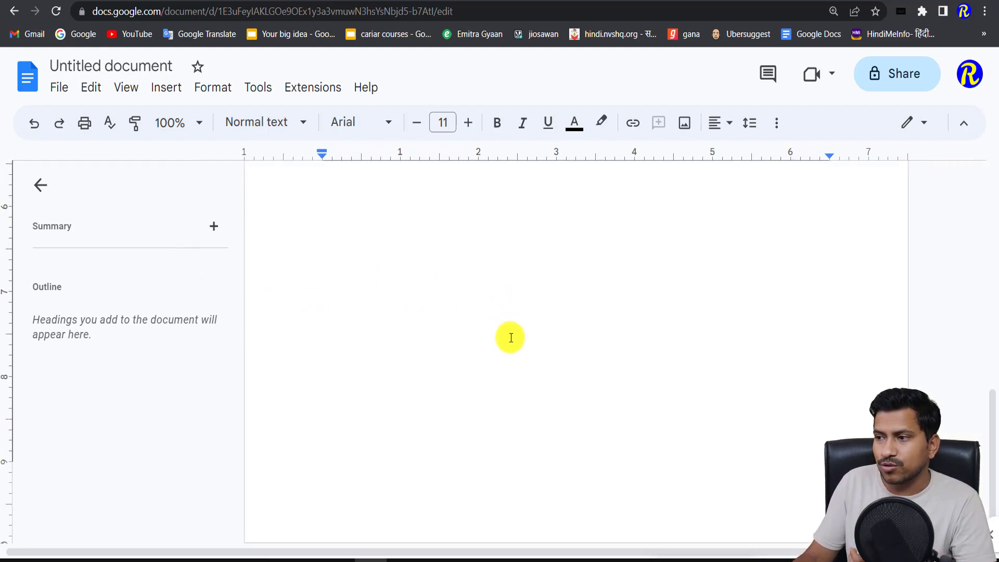
scroll(511, 337, down, 1)
scroll(453, 286, up, 8)
scroll(527, 290, down, 3)
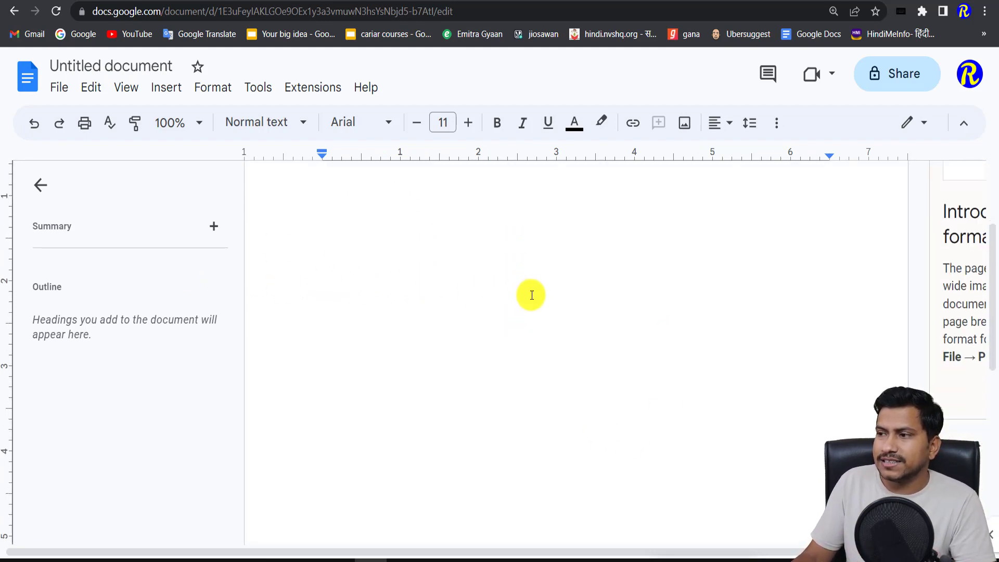
scroll(531, 294, down, 3)
scroll(532, 295, up, 6)
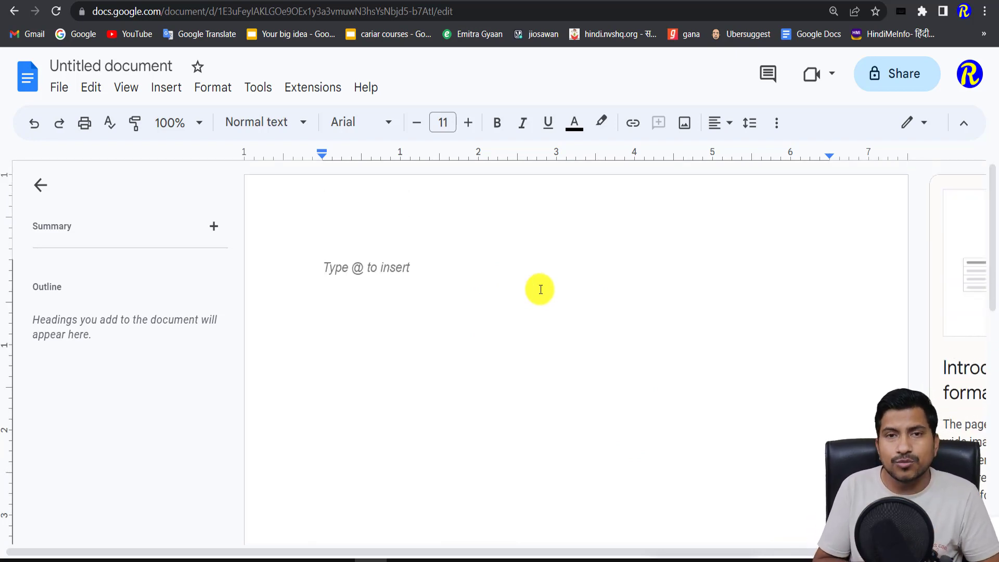
Put 'Please subscribe my channel' on its own line below 'Syes talk'
key(ctrl+z)
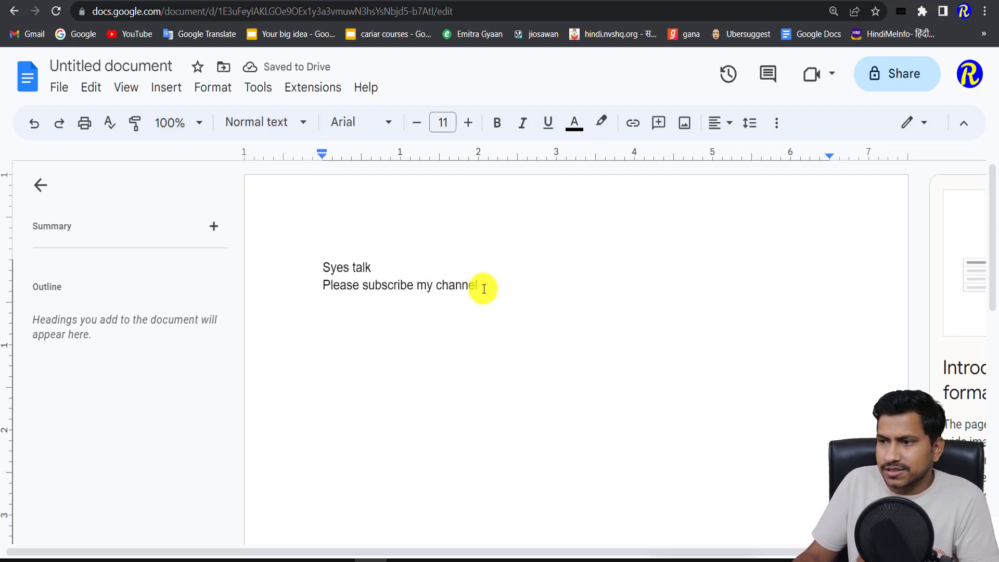
click(505, 287)
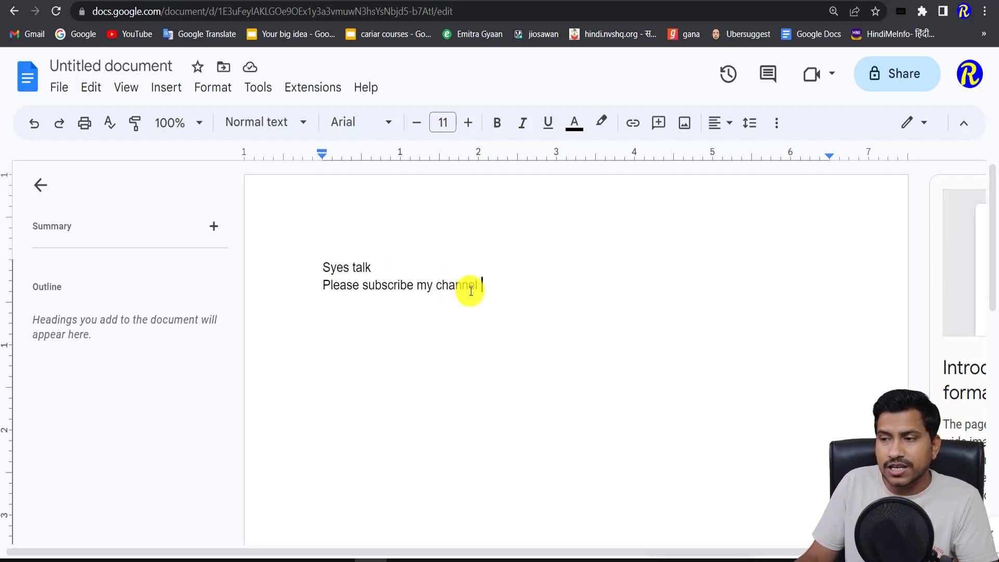
scroll(471, 291, down, 5)
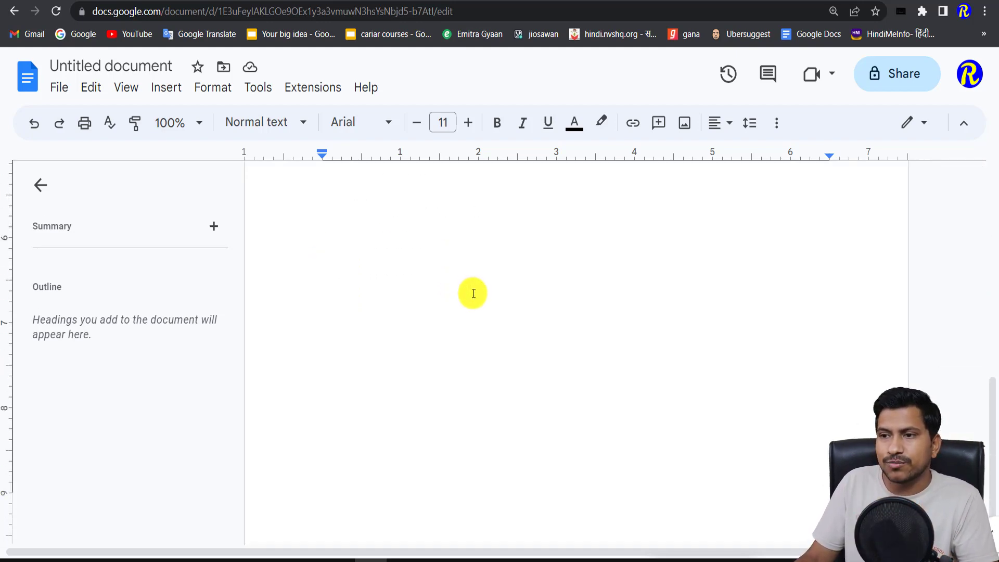
scroll(474, 292, up, 5)
drag(329, 268, 512, 290)
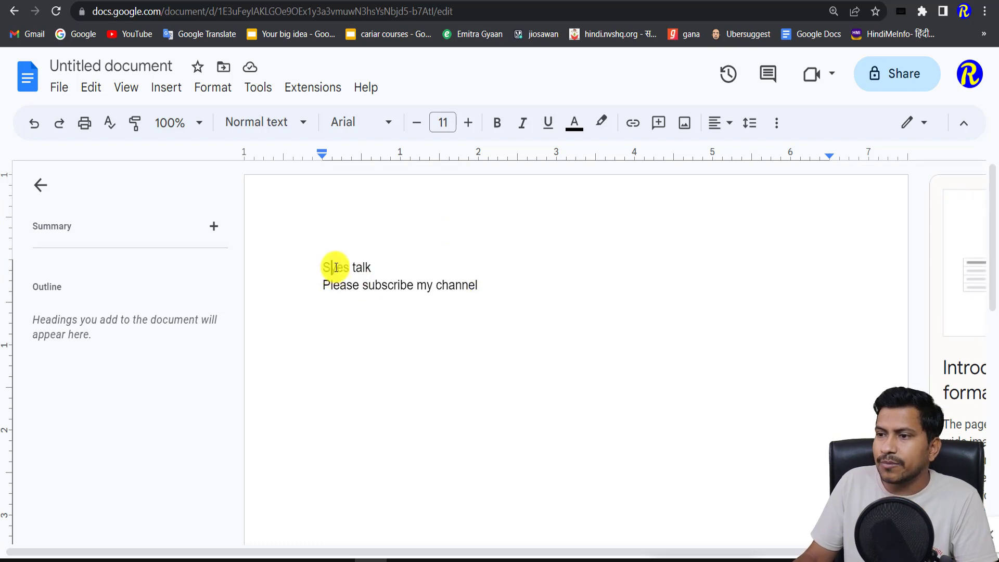
drag(323, 267, 493, 294)
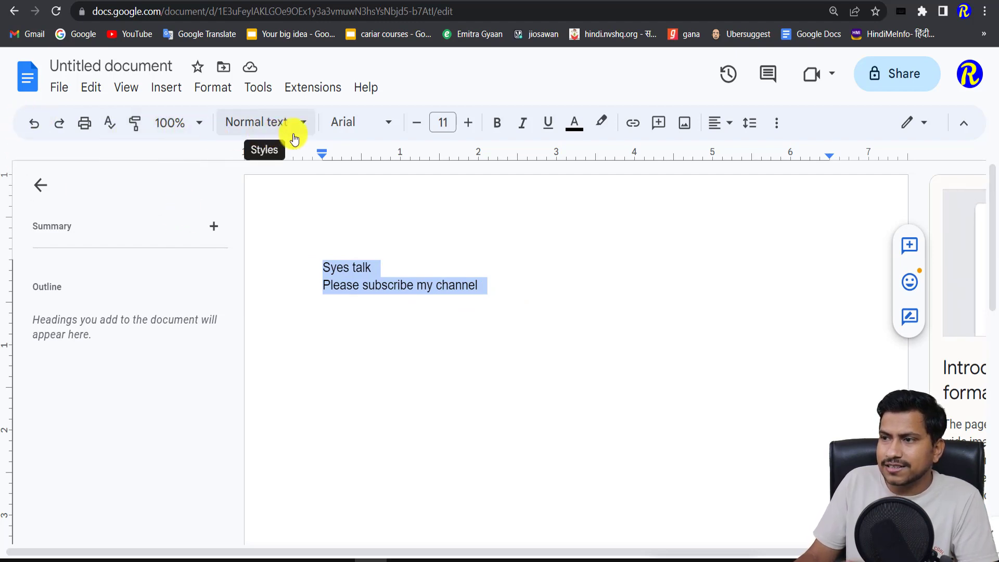
click(196, 125)
click(174, 197)
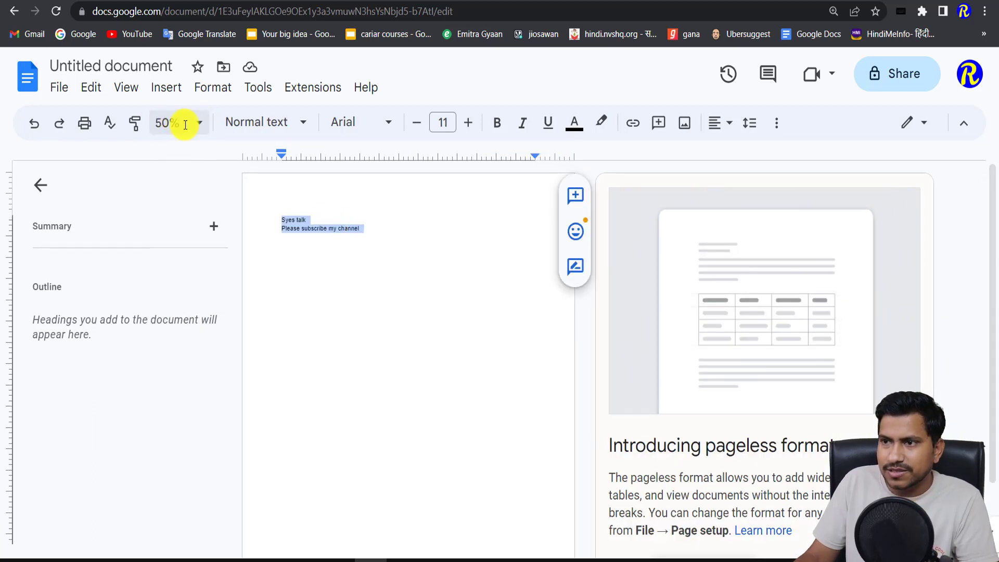
click(197, 123)
click(175, 284)
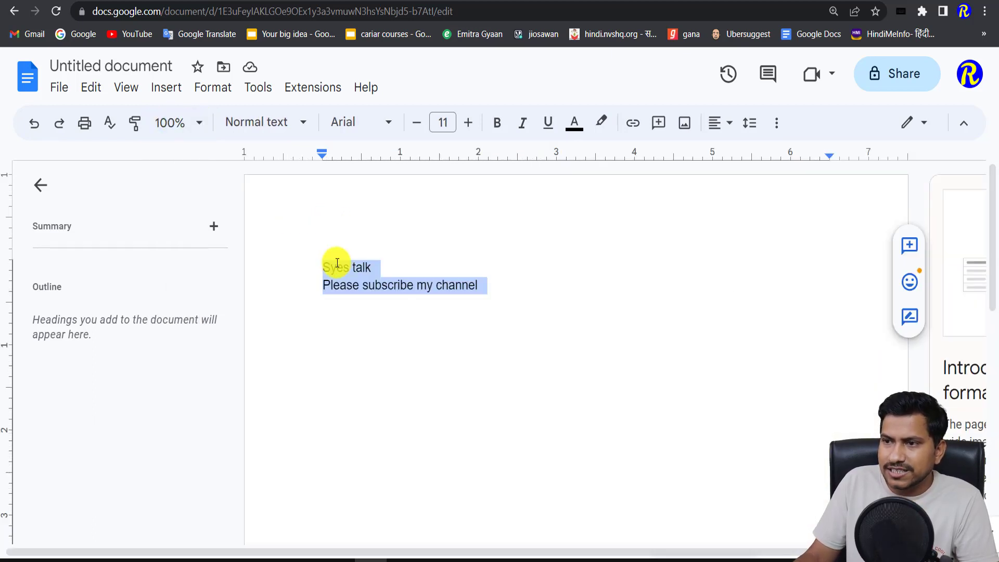
click(200, 129)
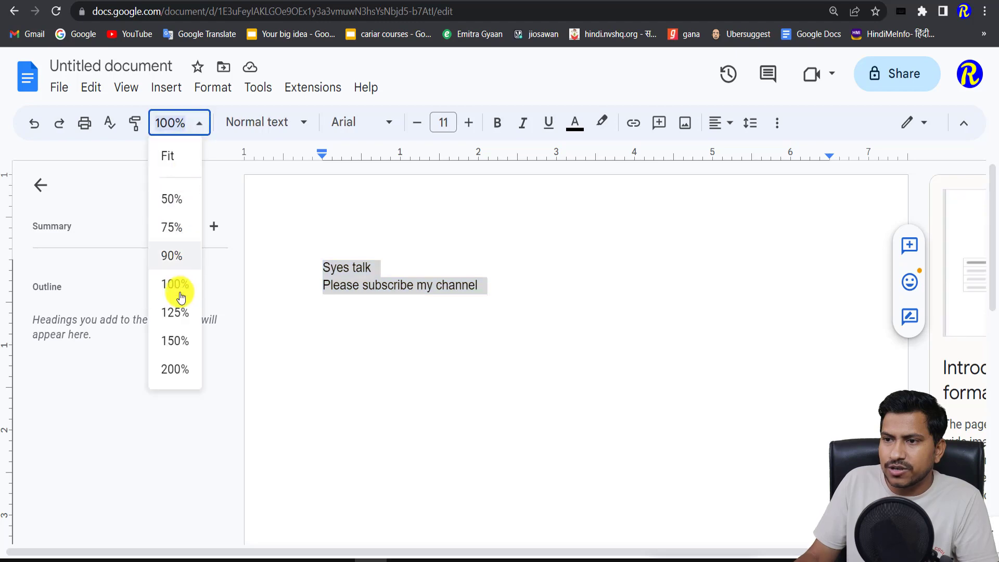
click(174, 339)
click(200, 129)
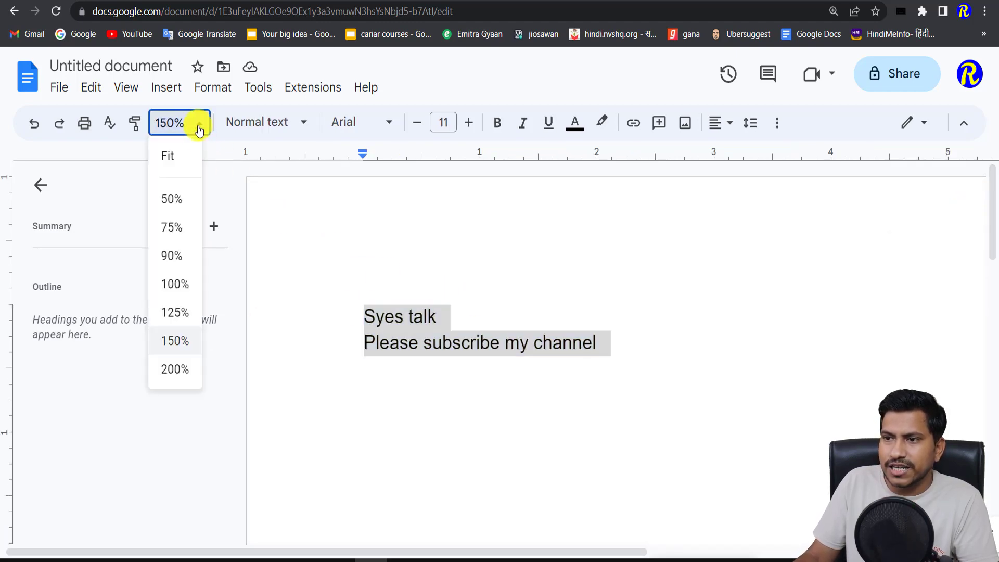
click(175, 283)
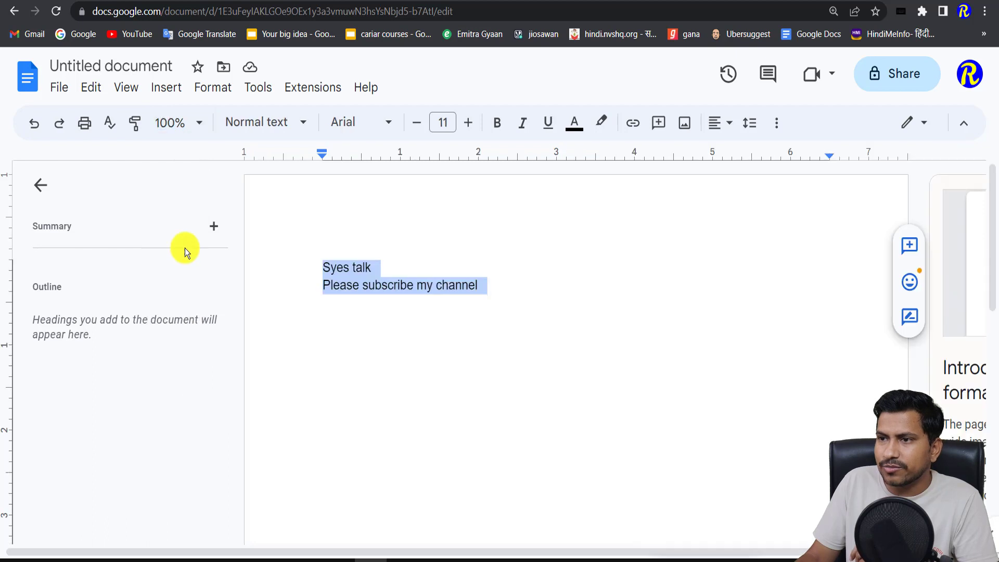
Style 'Please subscribe my channel' as Heading 1 and 'Syes talk' as Subtitle
click(293, 130)
mouse_move(276, 294)
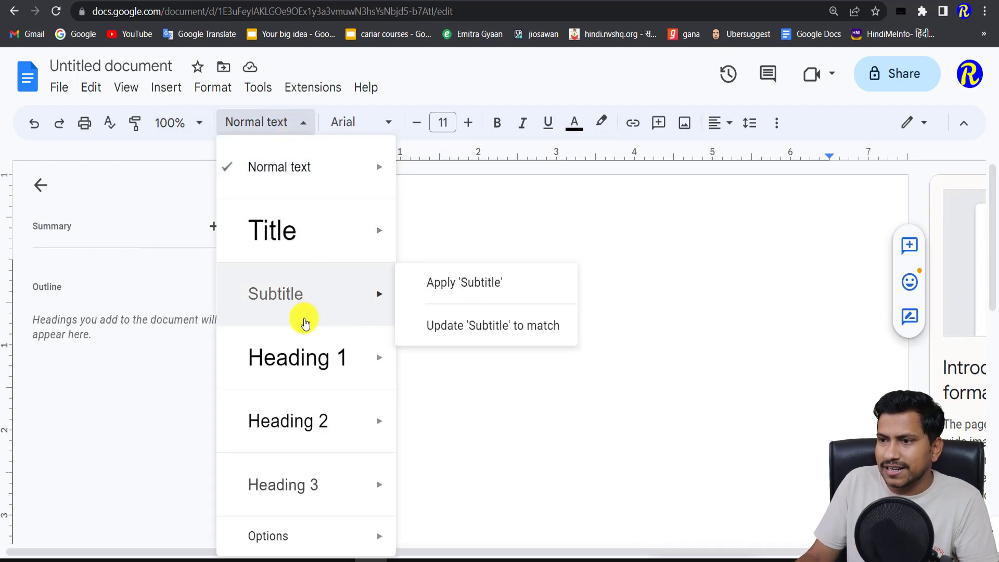
click(307, 359)
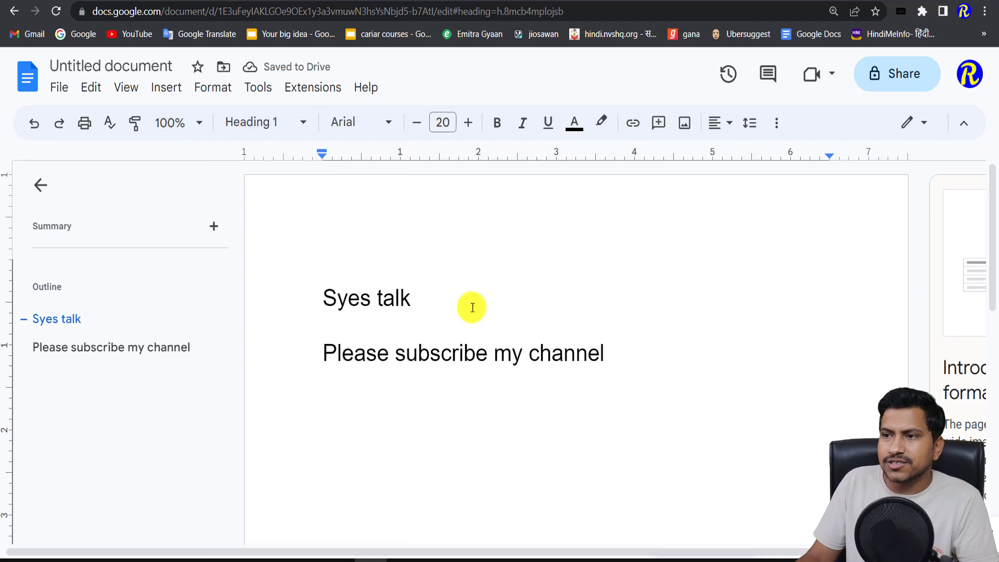
click(291, 125)
mouse_move(273, 230)
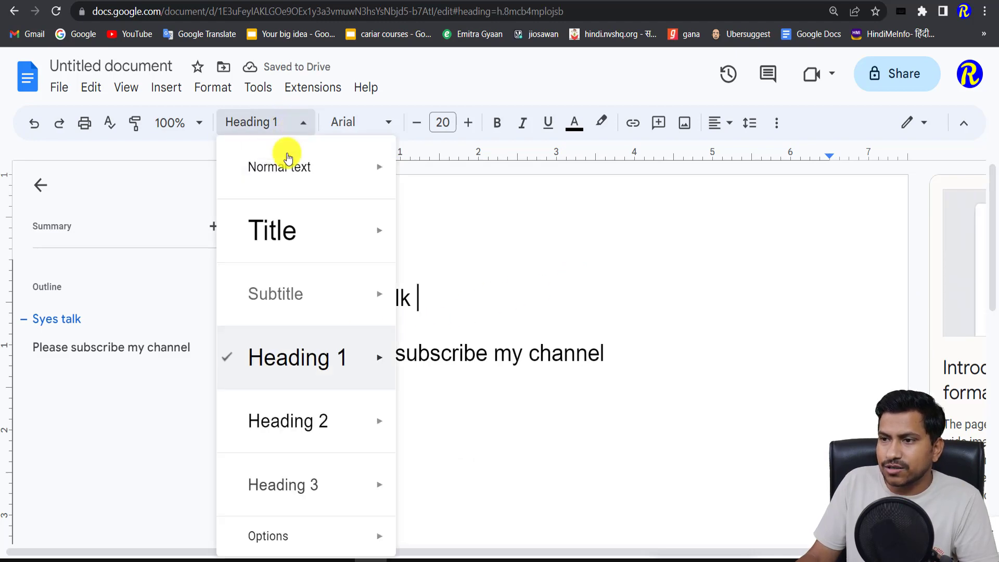
click(291, 242)
click(270, 125)
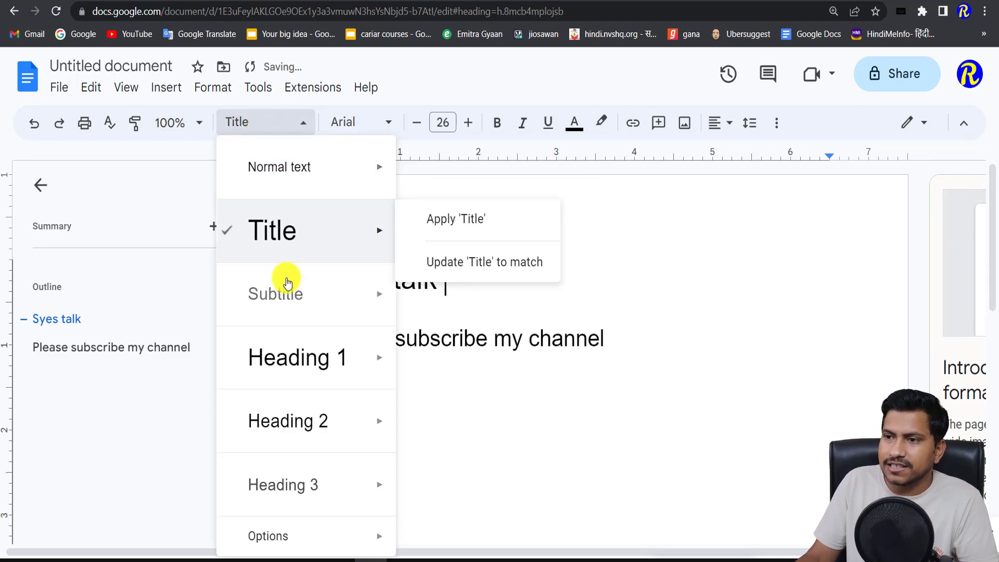
click(291, 301)
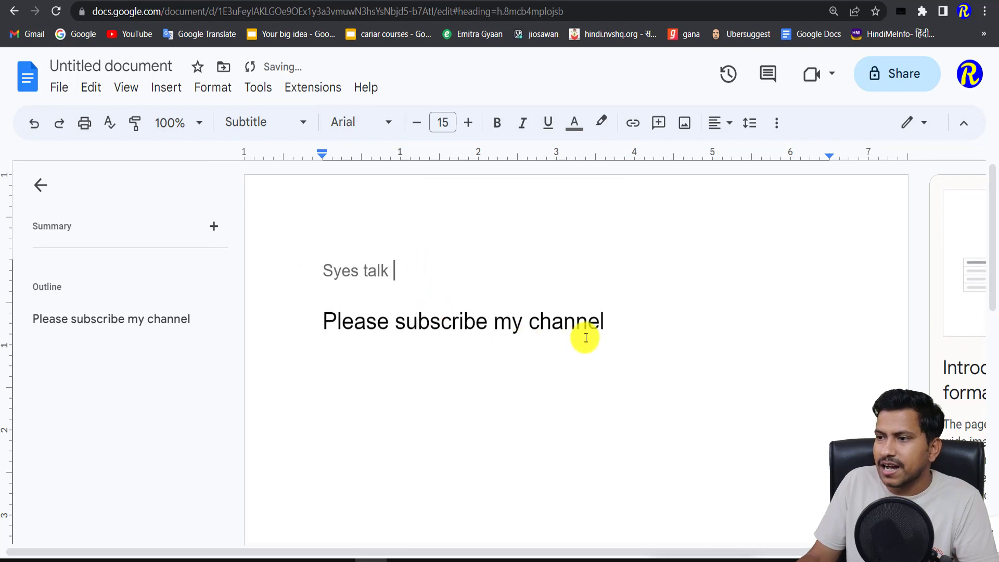
click(615, 323)
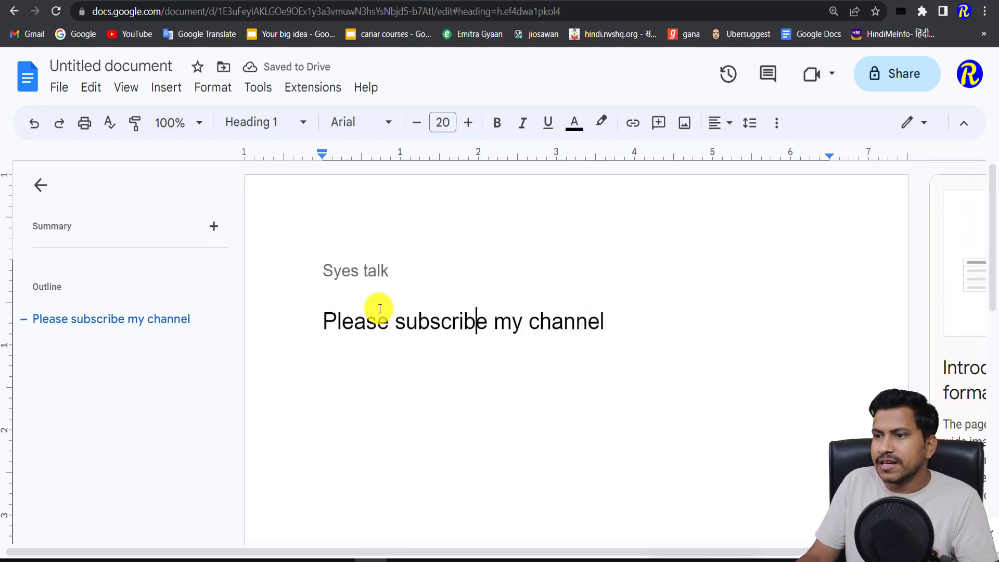
drag(323, 268, 653, 329)
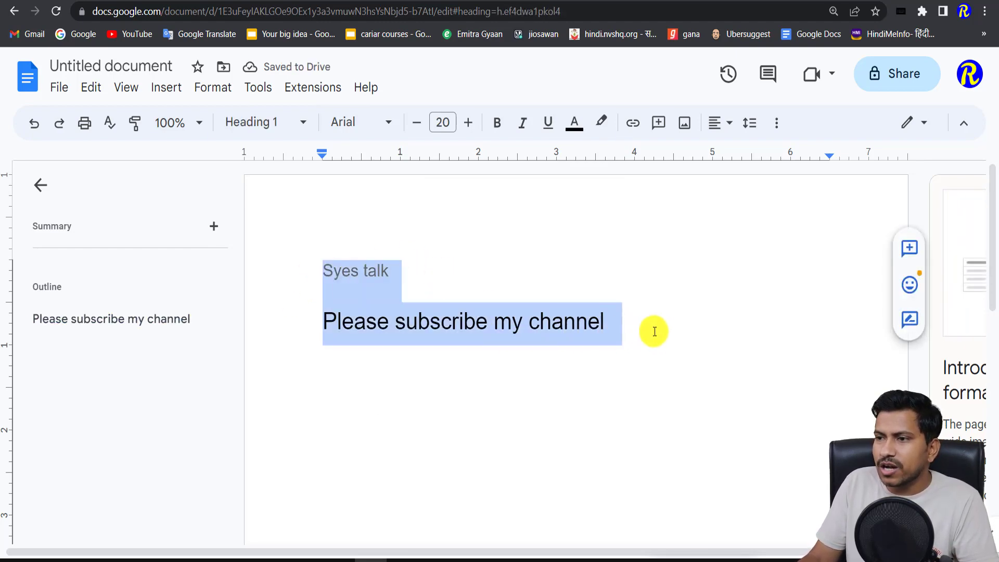
Set both lines to Impact and make the subscribe line 14 pt
click(376, 125)
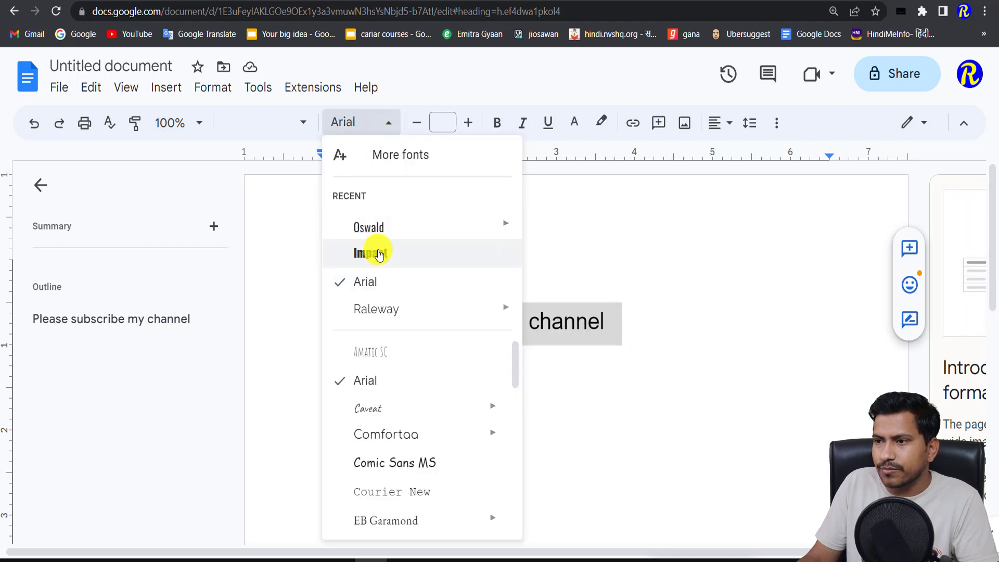
key(Return)
click(607, 310)
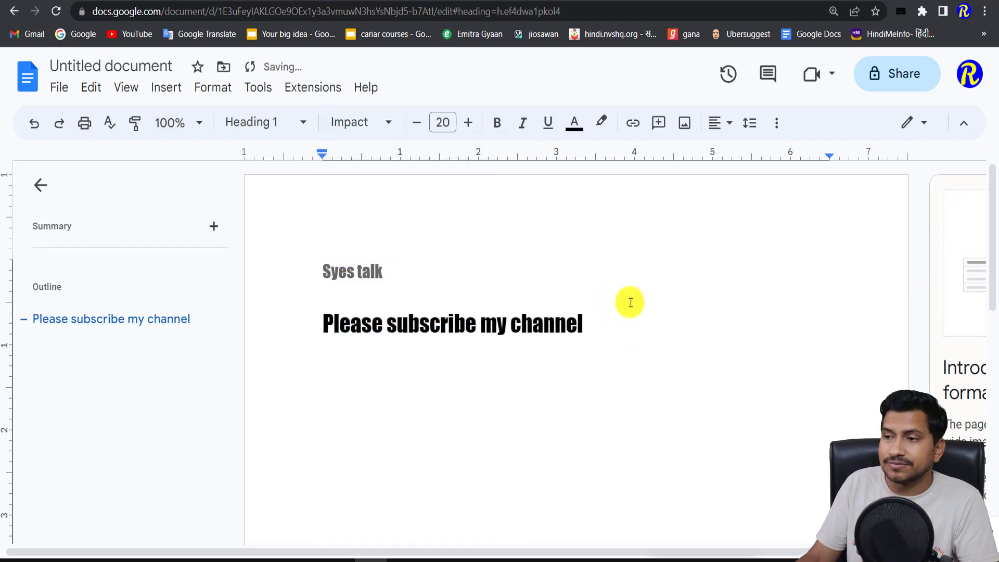
triple_click(445, 311)
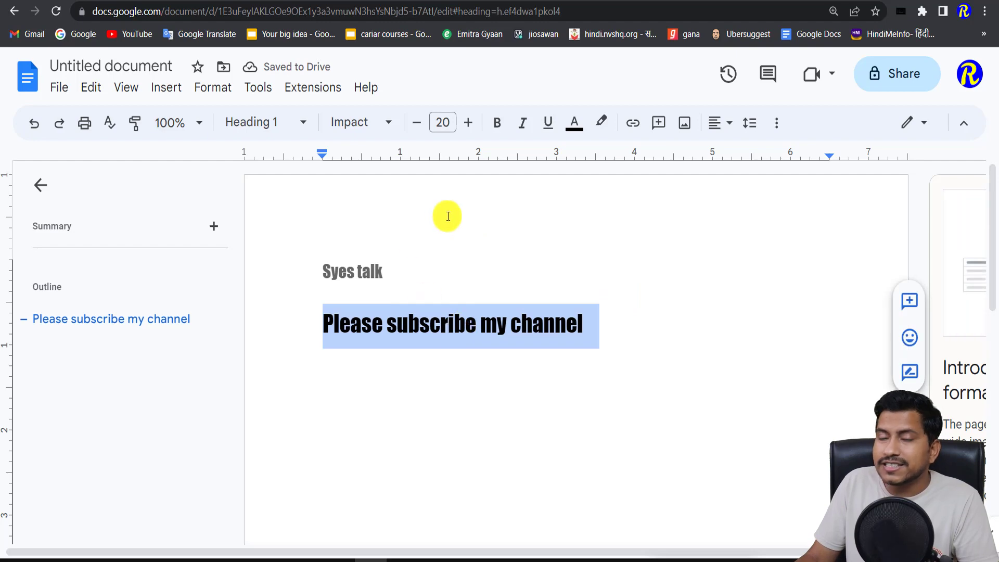
click(443, 122)
click(443, 296)
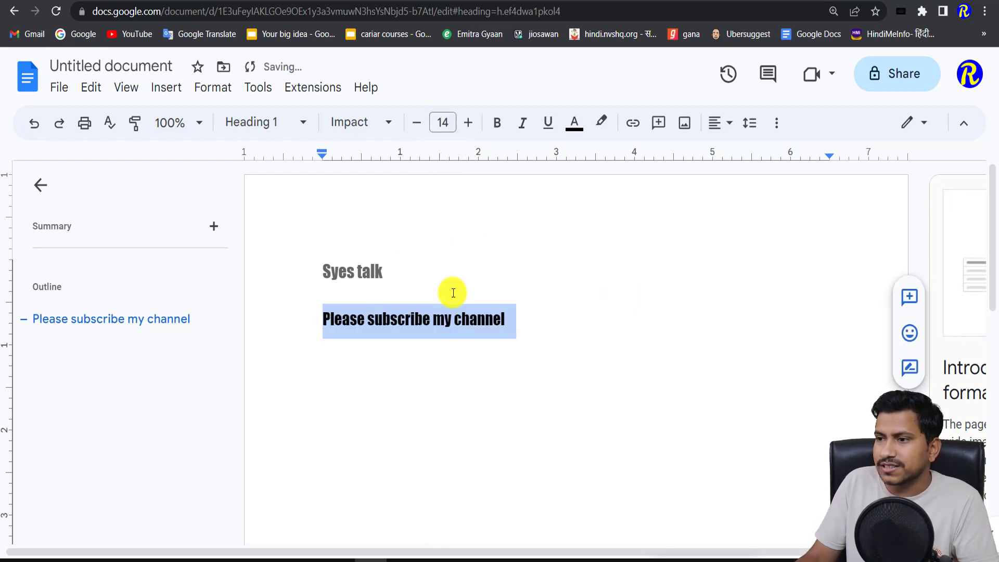
click(603, 316)
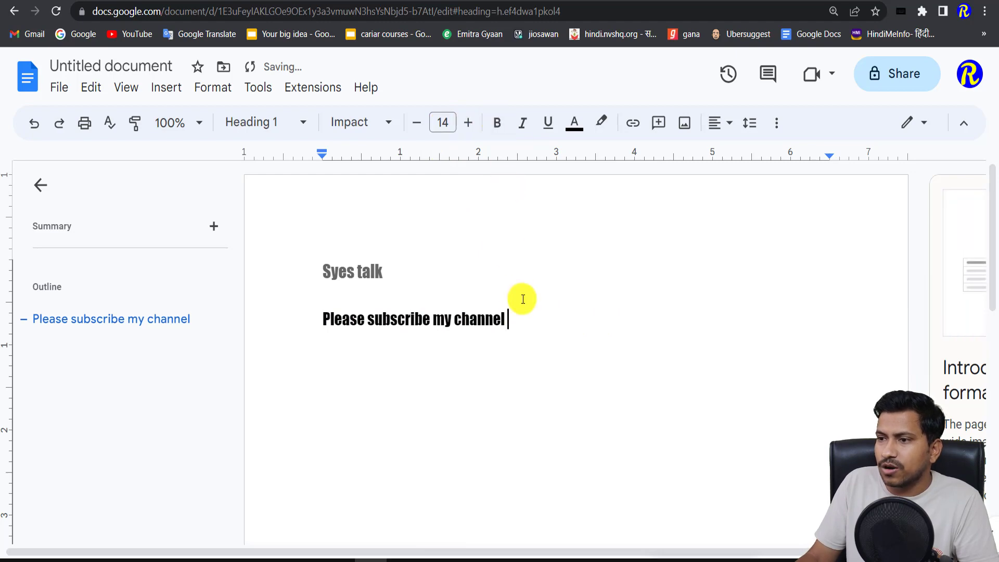
Make the subscribe line bold, italic and underlined in the Oswald font
triple_click(479, 324)
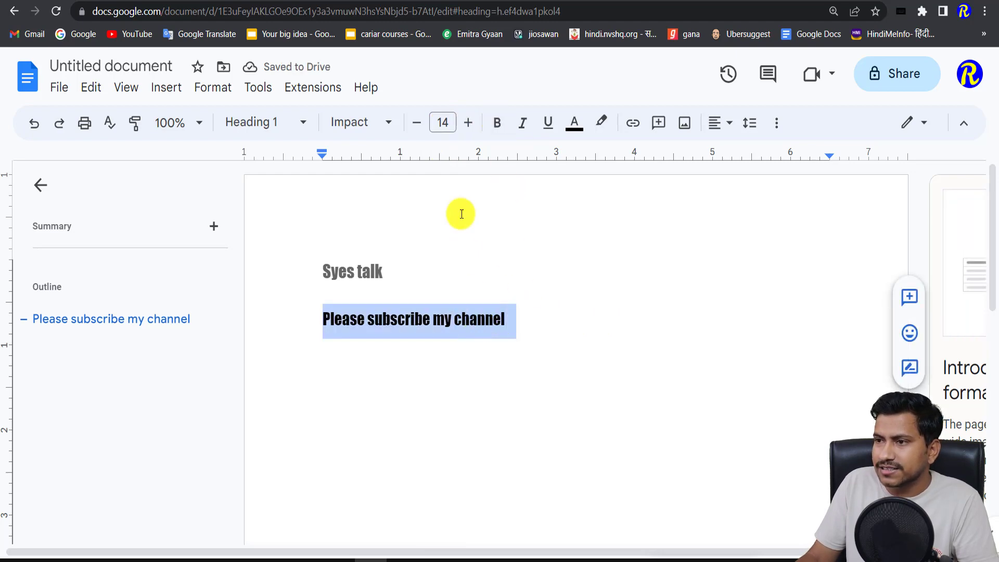
click(497, 127)
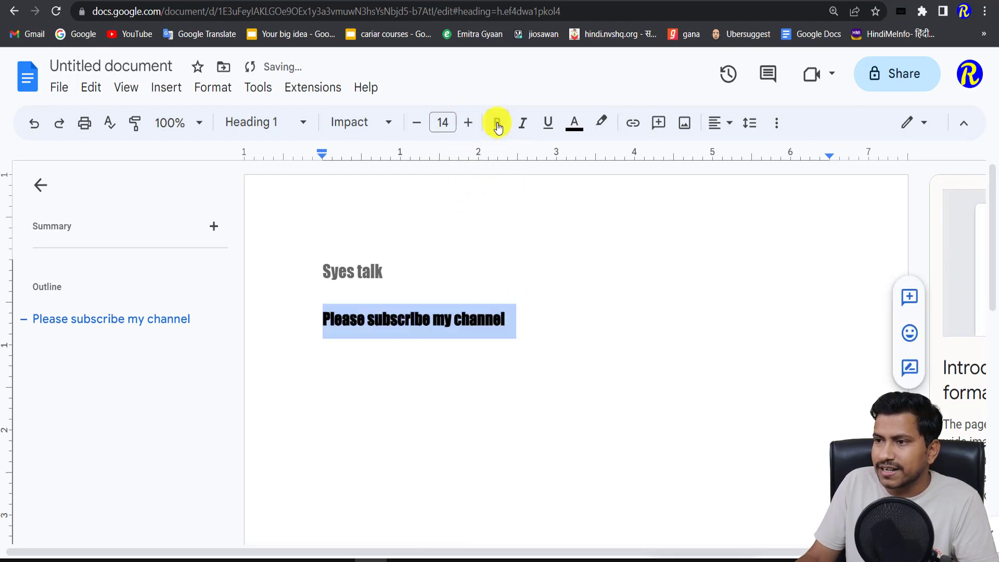
click(527, 130)
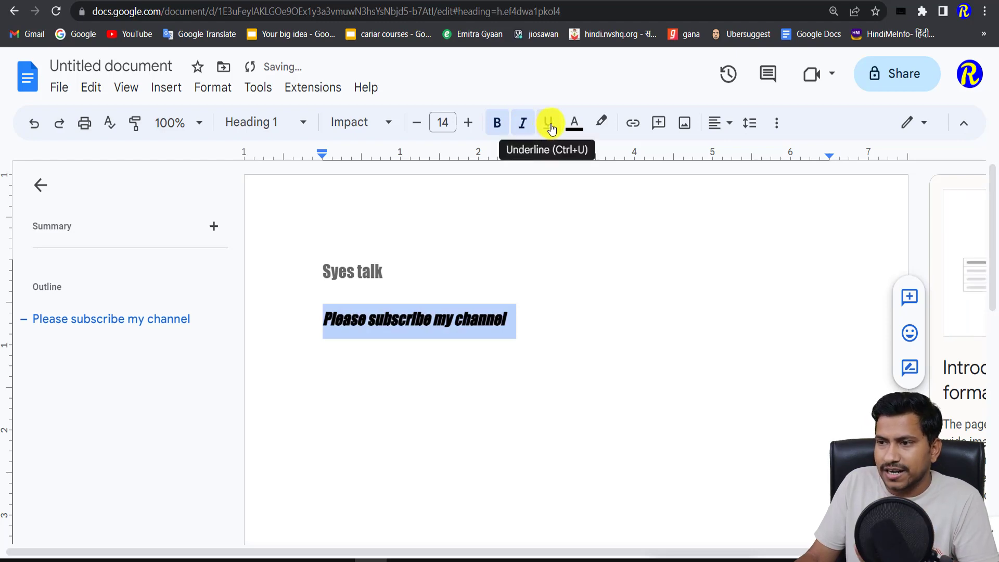
click(550, 127)
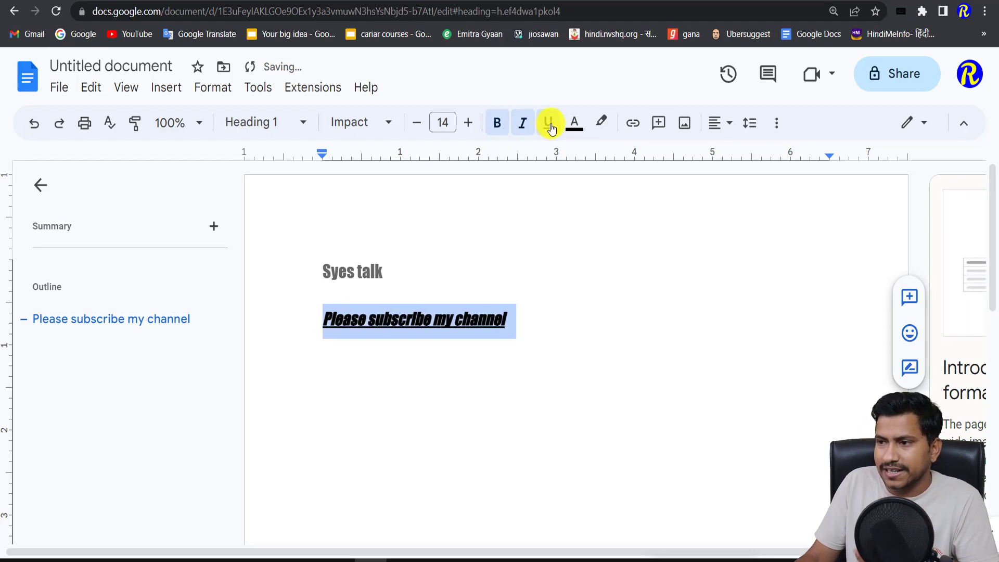
click(368, 124)
click(383, 263)
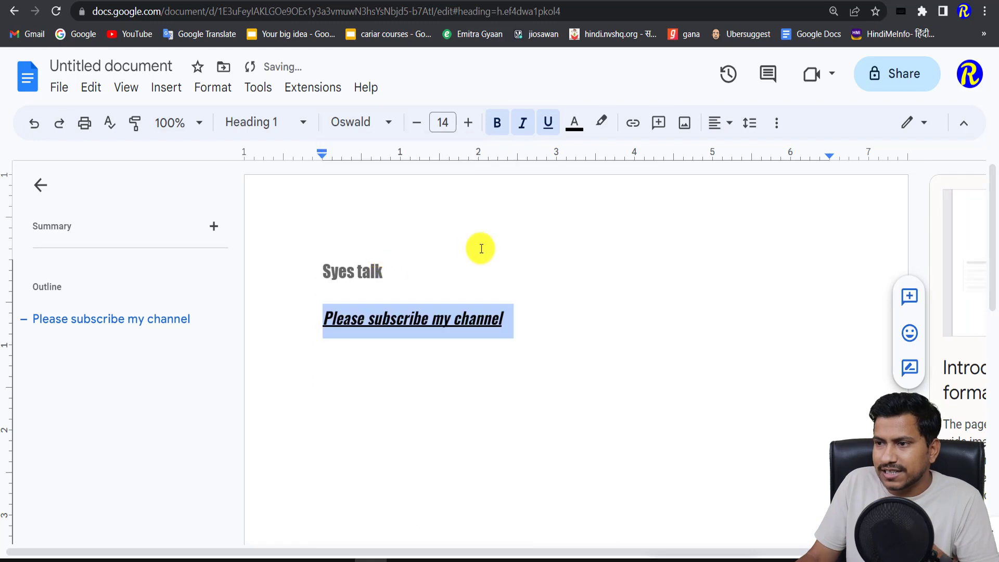
click(557, 281)
click(482, 321)
triple_click(482, 321)
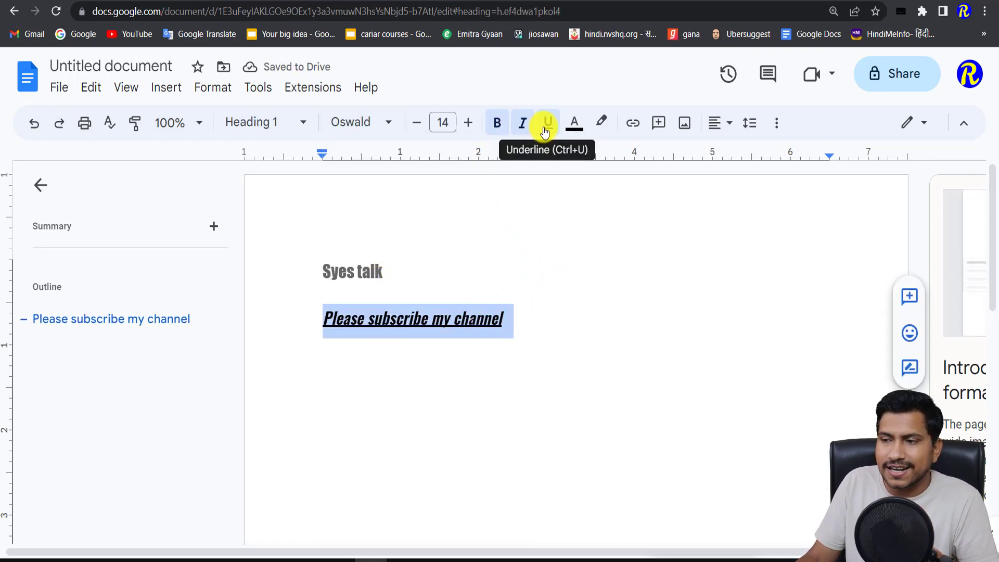
Remove bold, italic and underline from the subscribe line and colour it red
click(497, 123)
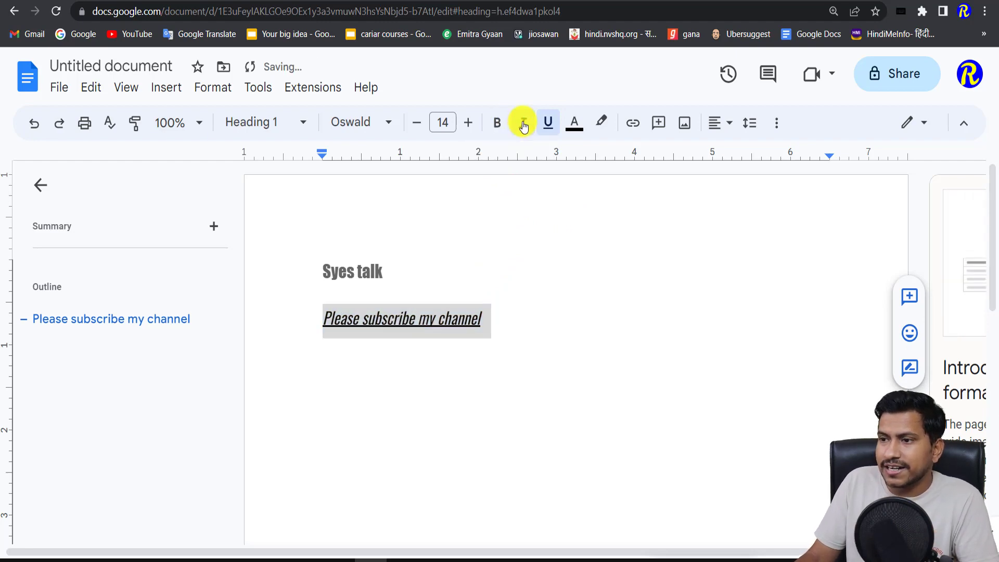
click(525, 126)
click(549, 126)
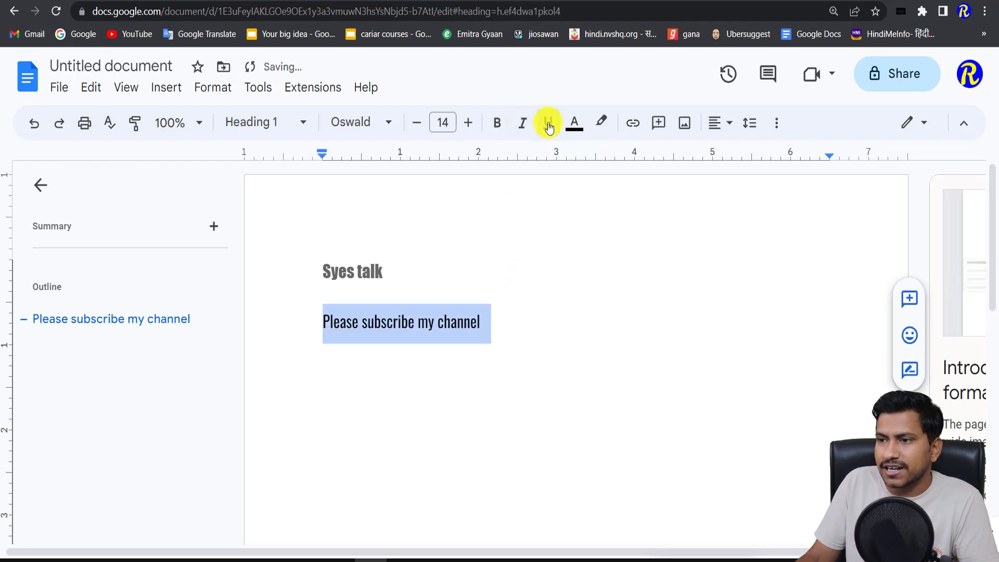
click(578, 126)
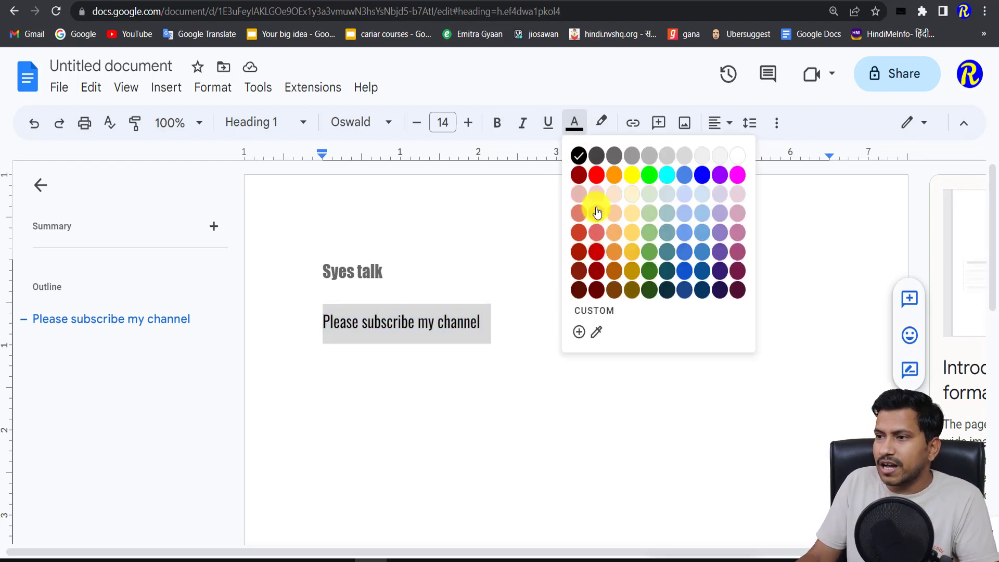
click(597, 175)
click(533, 279)
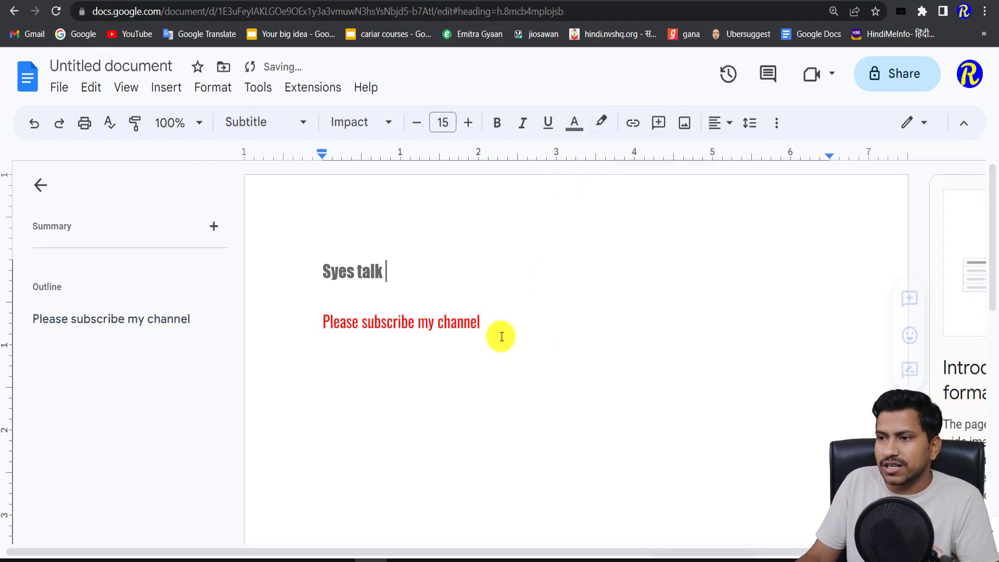
Highlight 'Please subscribe my channel' in yellow, abandoning the link insertion
triple_click(450, 327)
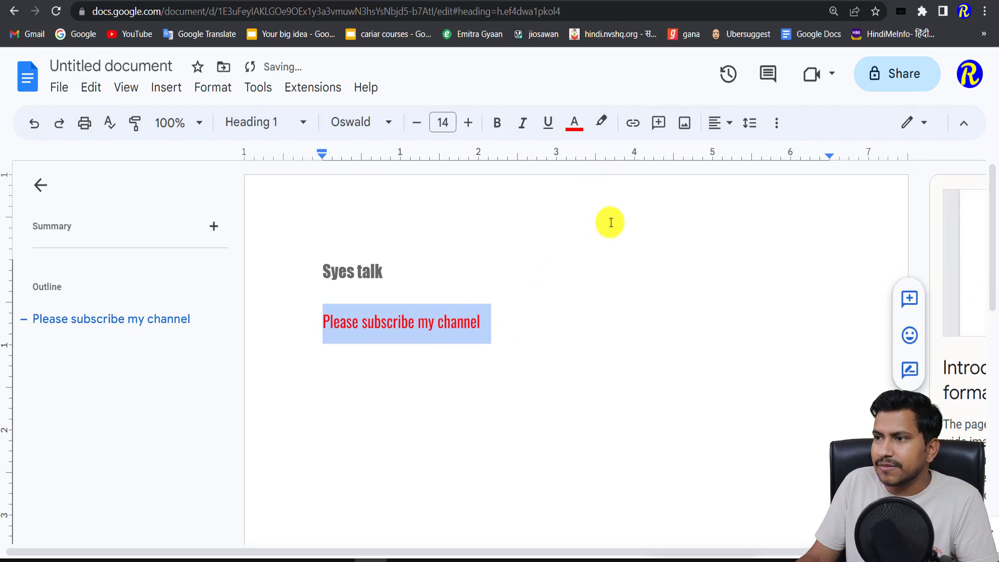
click(602, 124)
click(659, 203)
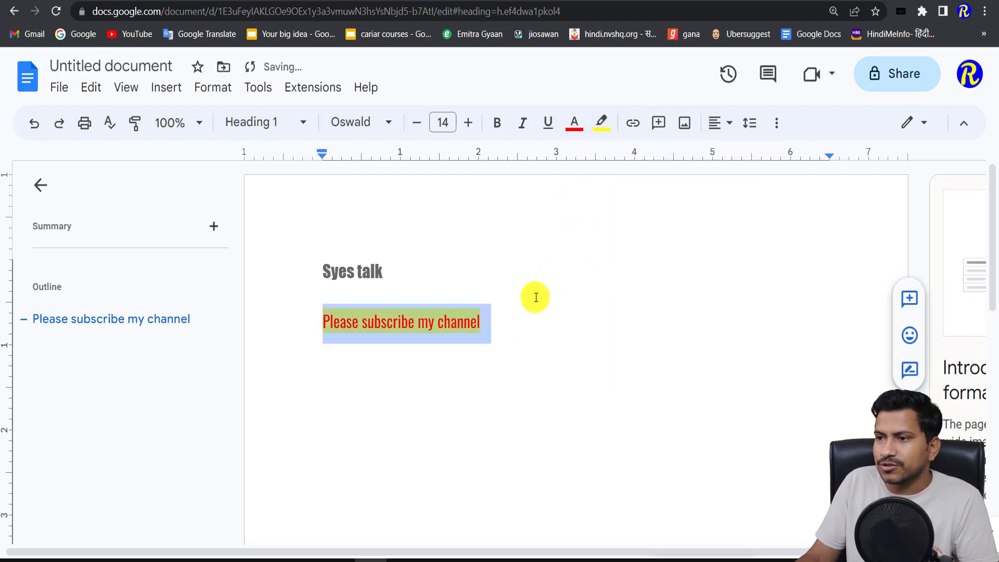
click(525, 315)
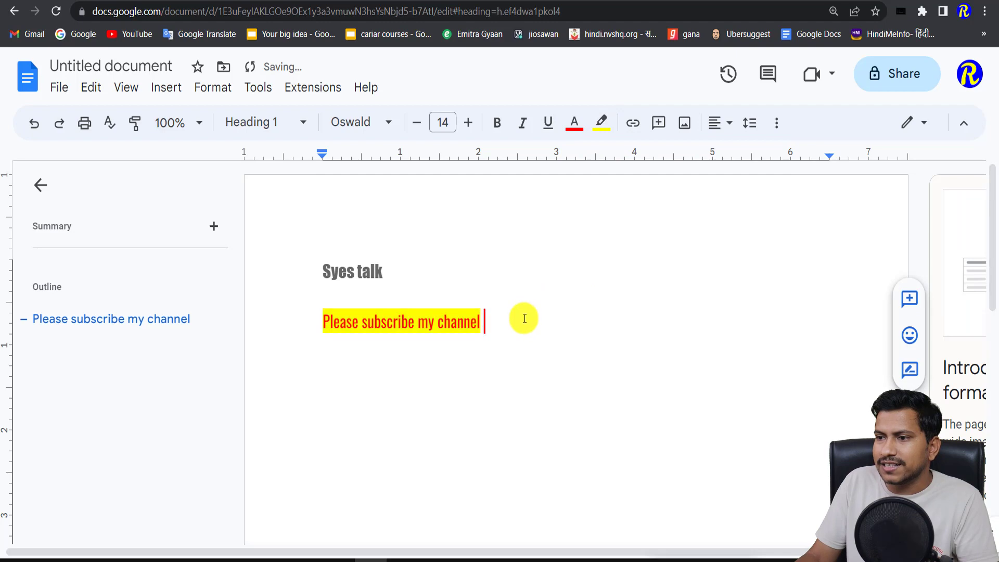
triple_click(464, 328)
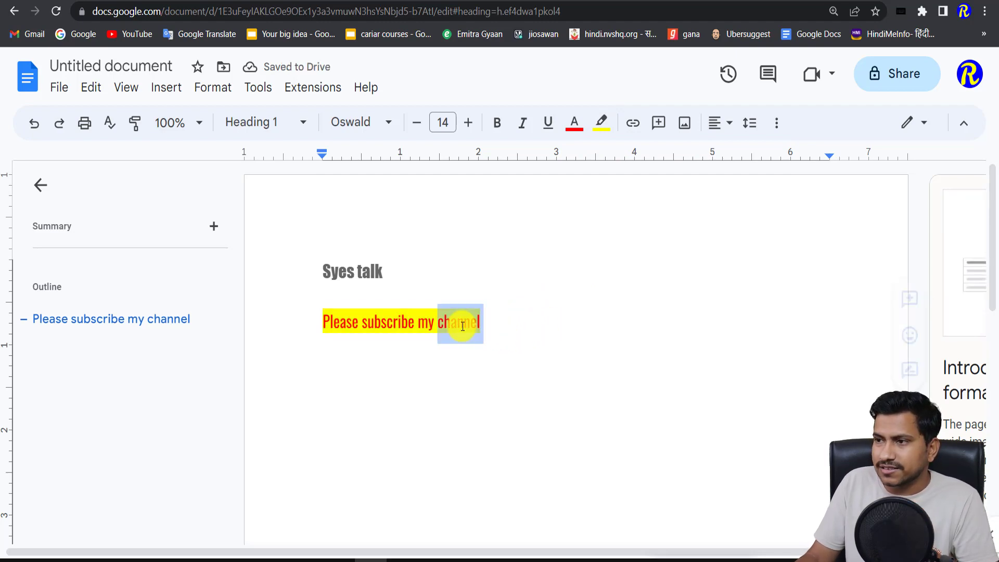
click(631, 125)
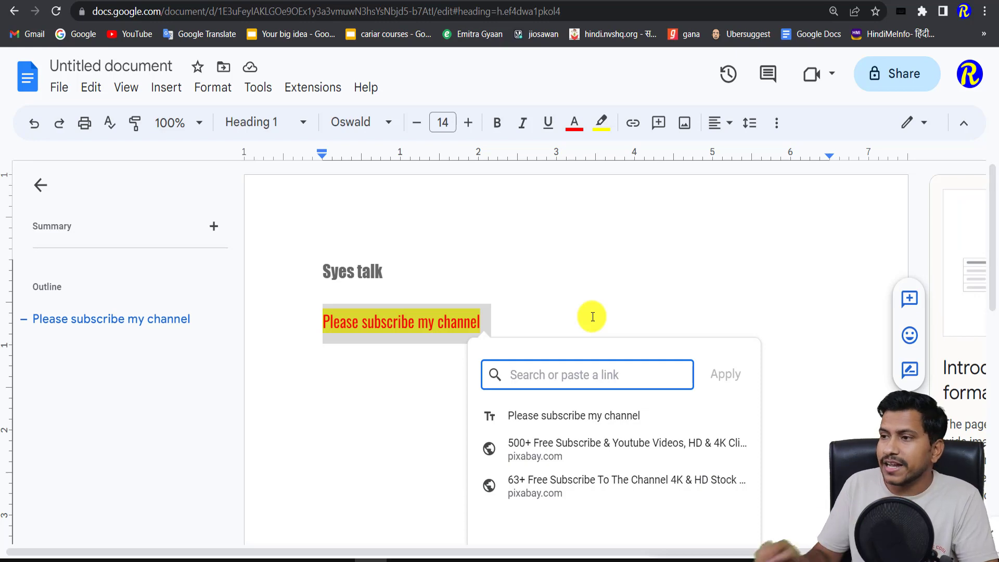
key(Escape)
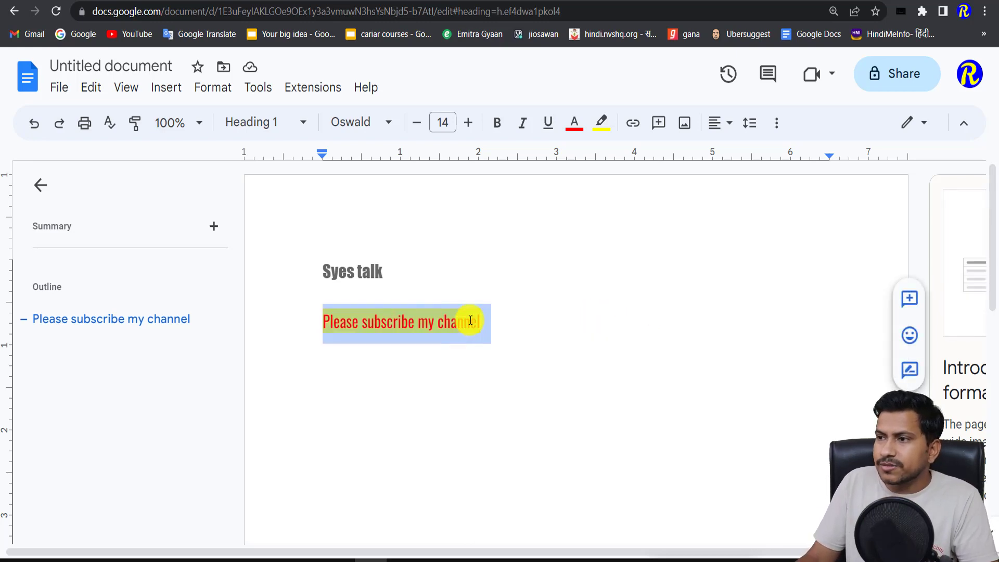
Insert the 'Folder मे Password' image from Drive and shrink it to about half size
click(685, 125)
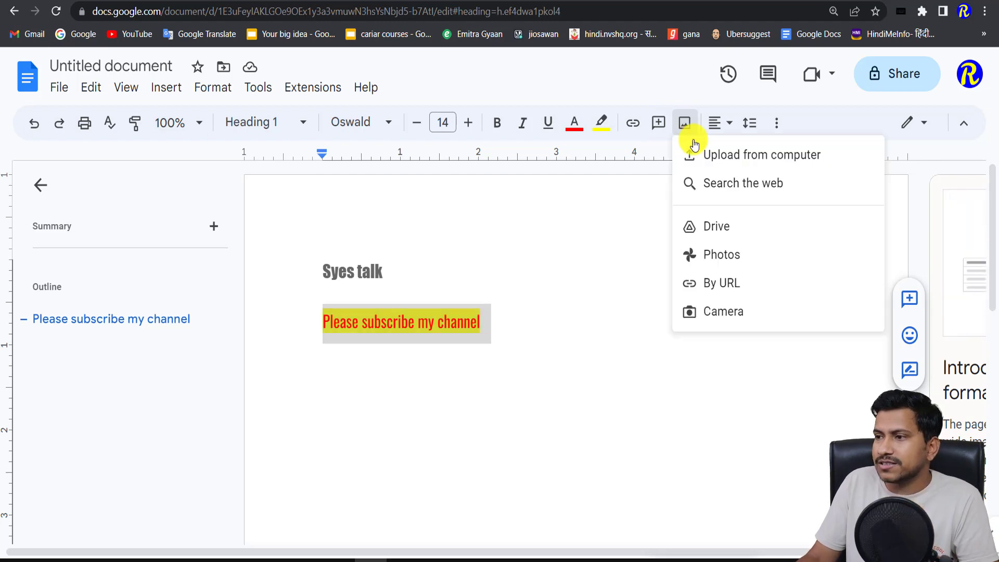
click(751, 156)
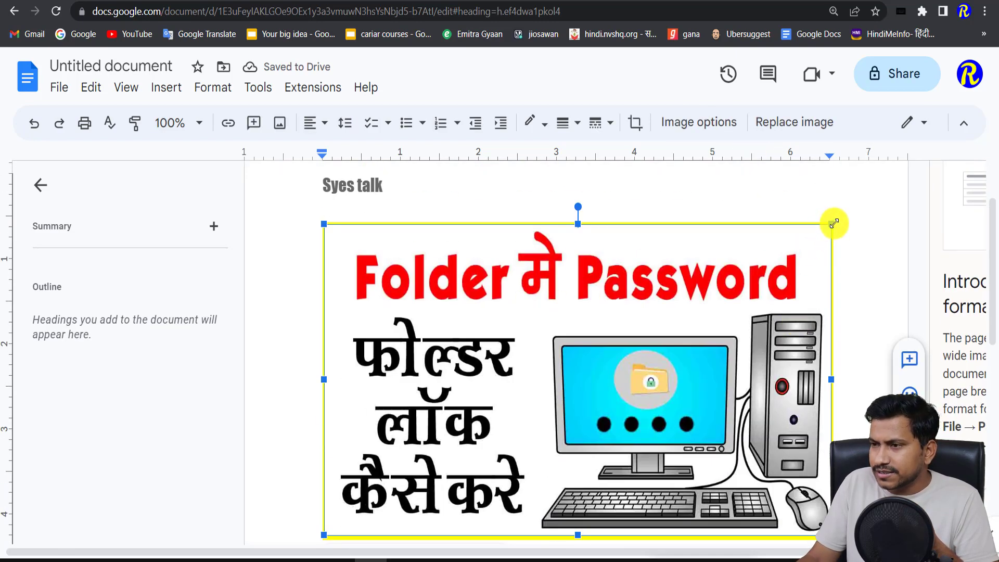
drag(834, 224, 480, 385)
click(597, 379)
scroll(585, 385, up, 2)
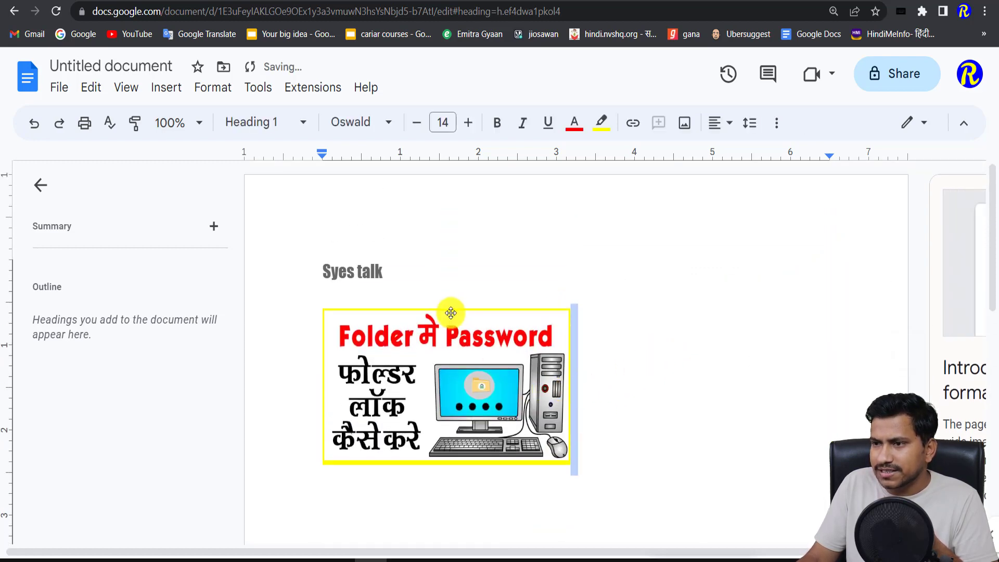
click(426, 283)
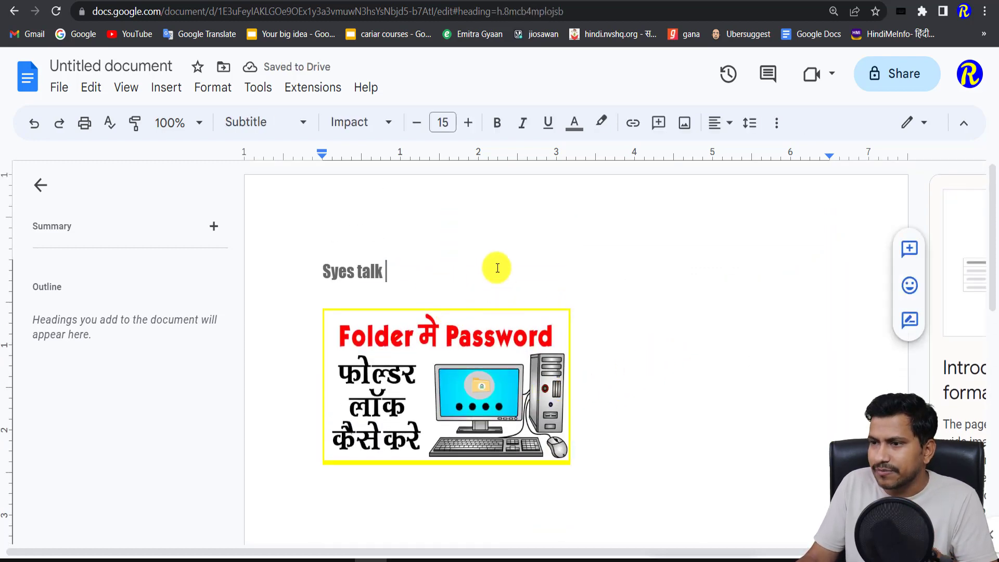
Justify 'Syes talk' after trying centre and right alignment, leaving line spacing unchanged
triple_click(414, 285)
click(390, 270)
click(363, 271)
triple_click(363, 271)
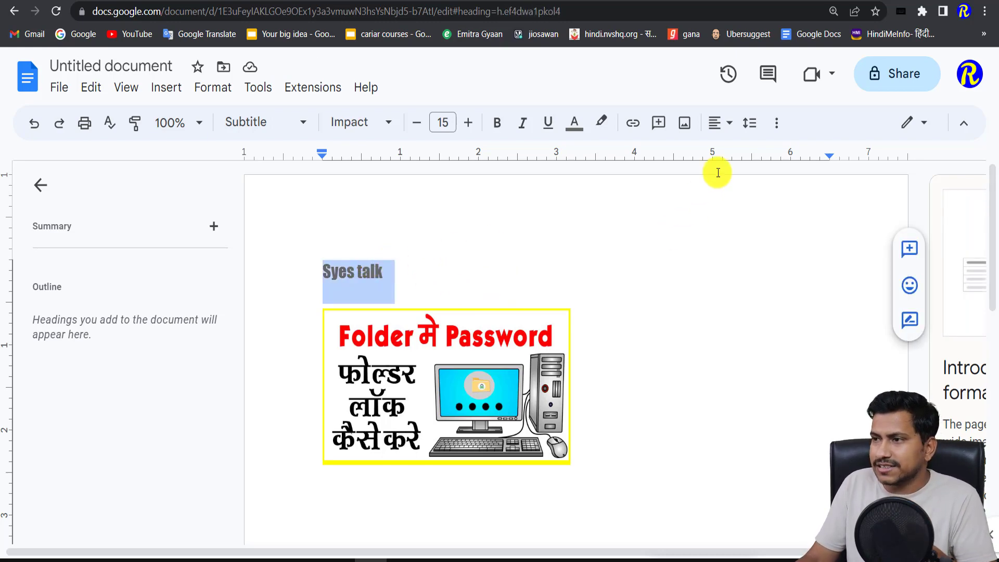
click(728, 127)
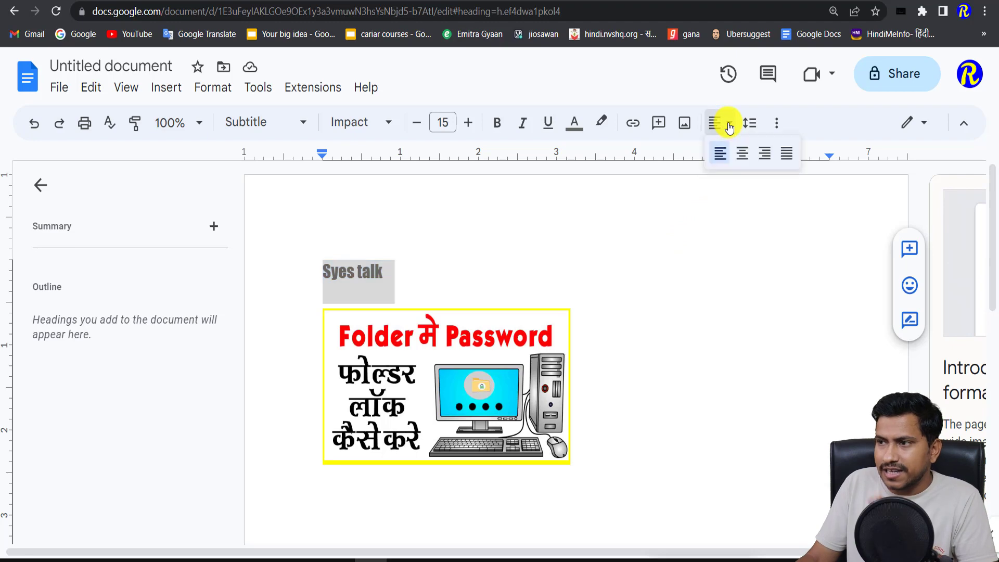
click(743, 155)
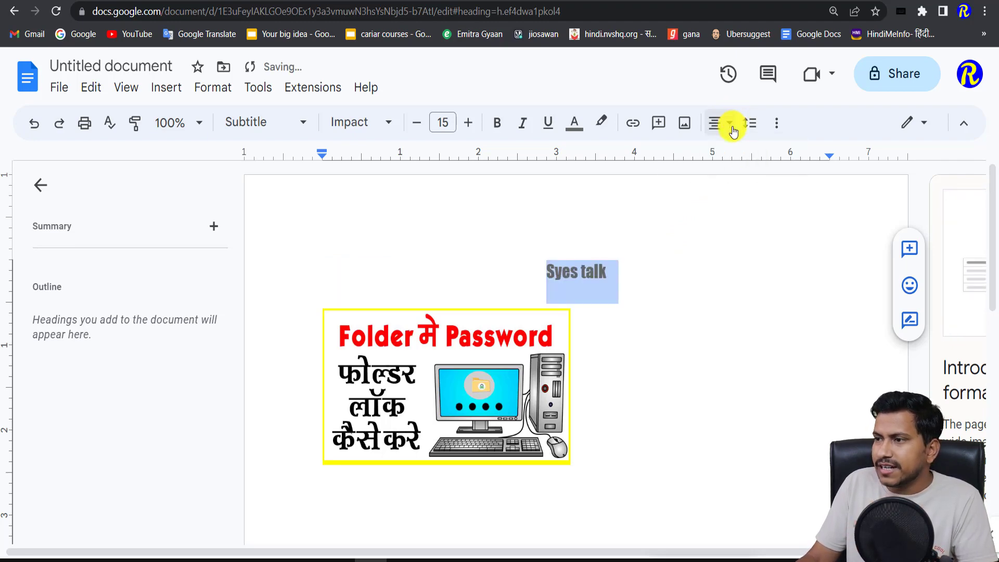
click(732, 128)
click(764, 154)
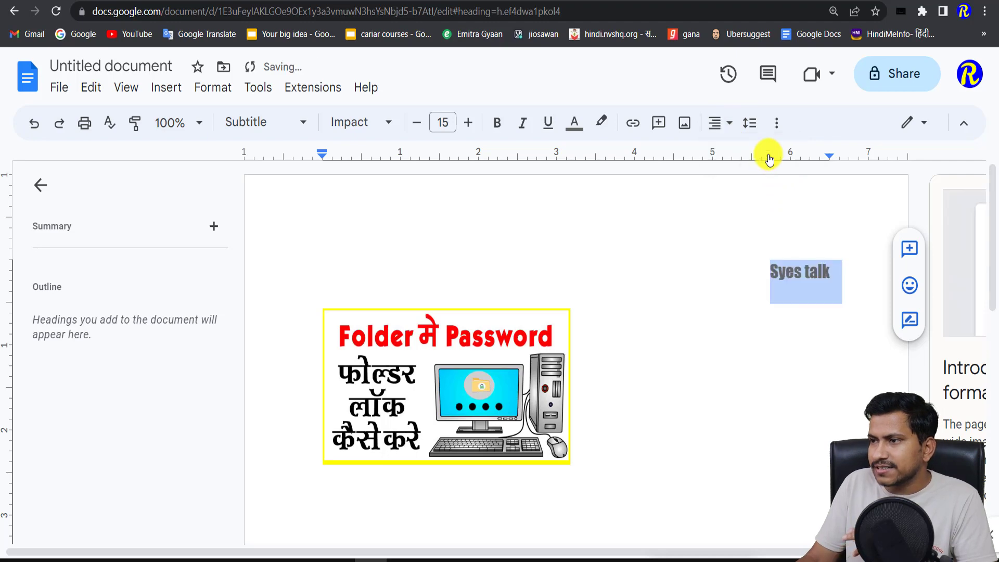
click(718, 131)
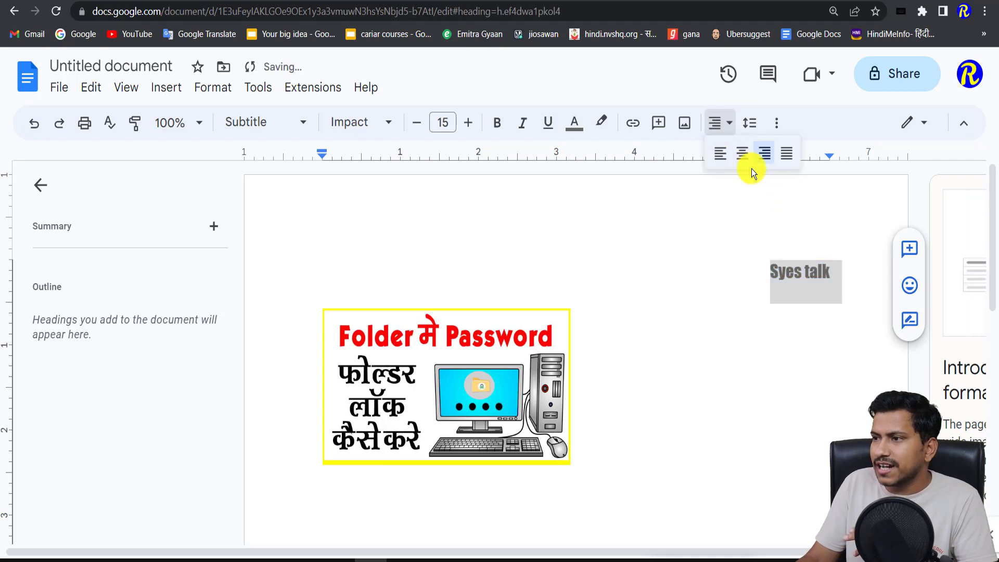
click(787, 155)
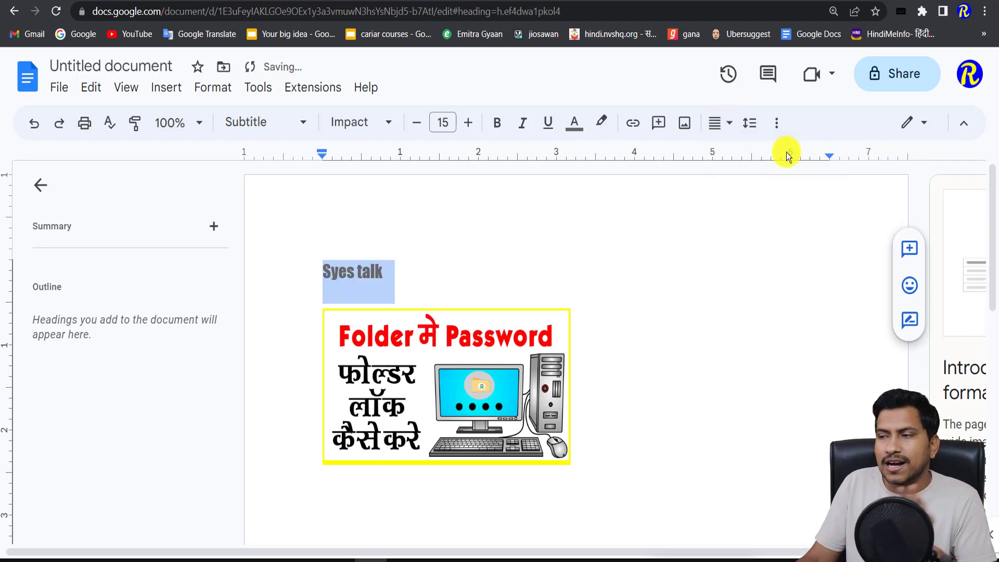
click(750, 125)
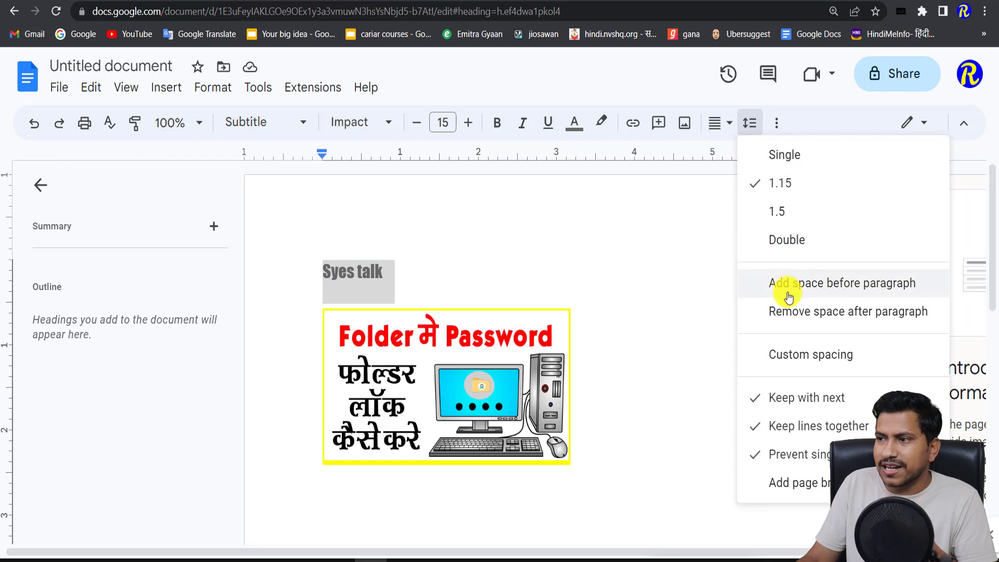
click(757, 124)
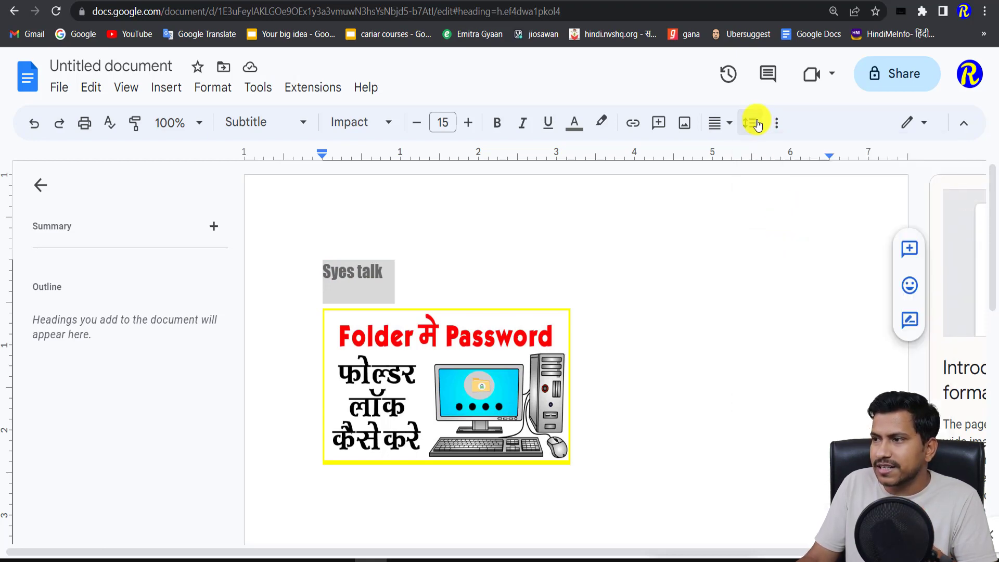
click(776, 124)
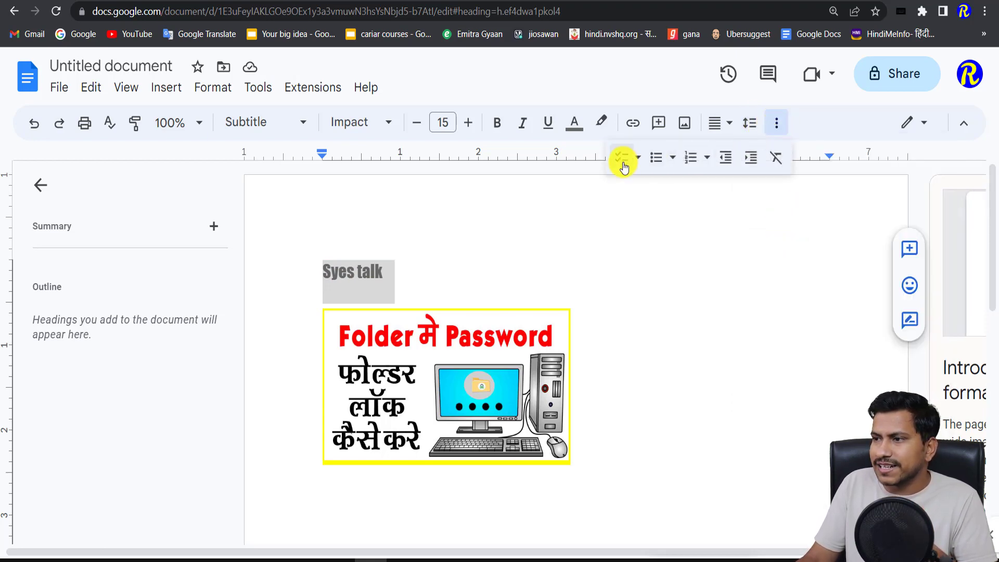
Bullet 'Syes talk' and add bullets Hiu, Hi and Hi below it
click(659, 160)
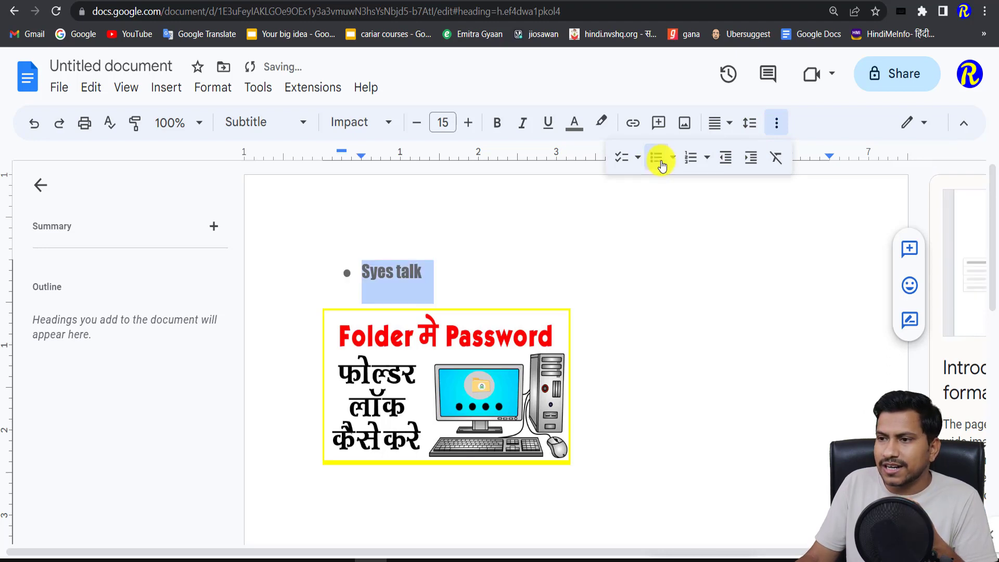
click(437, 277)
key(Return)
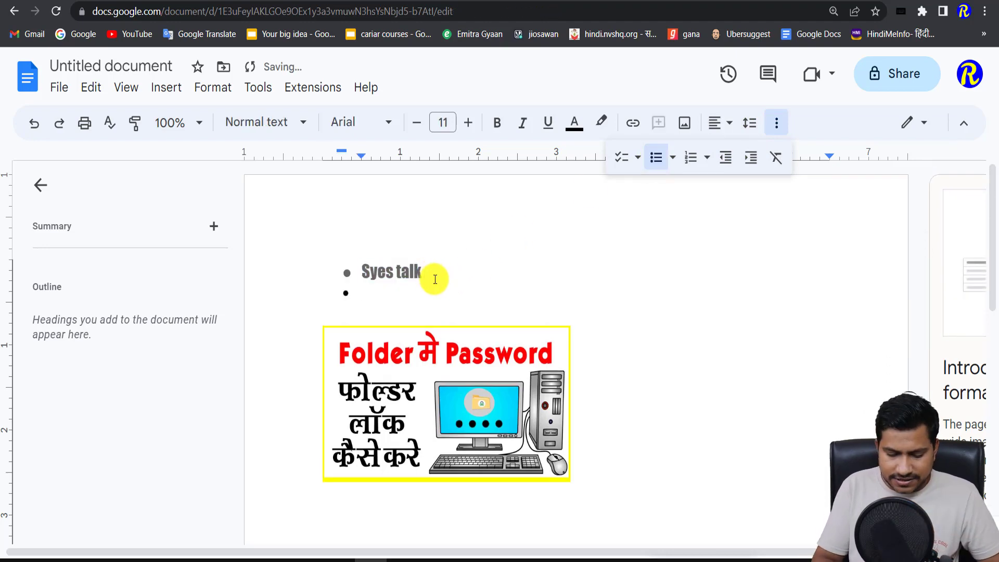
text(Hiu)
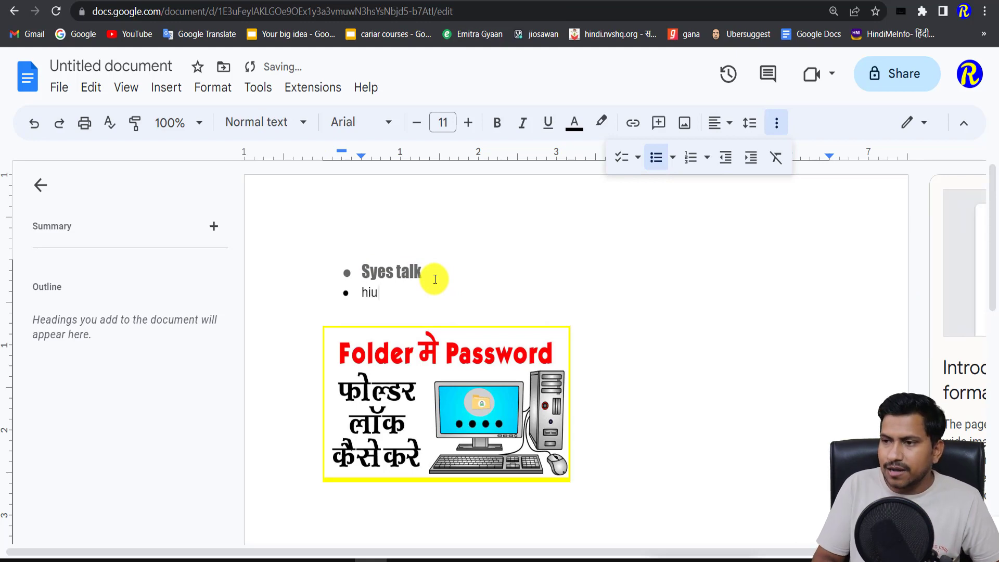
key(Return)
text(h)
key(Return)
text(h)
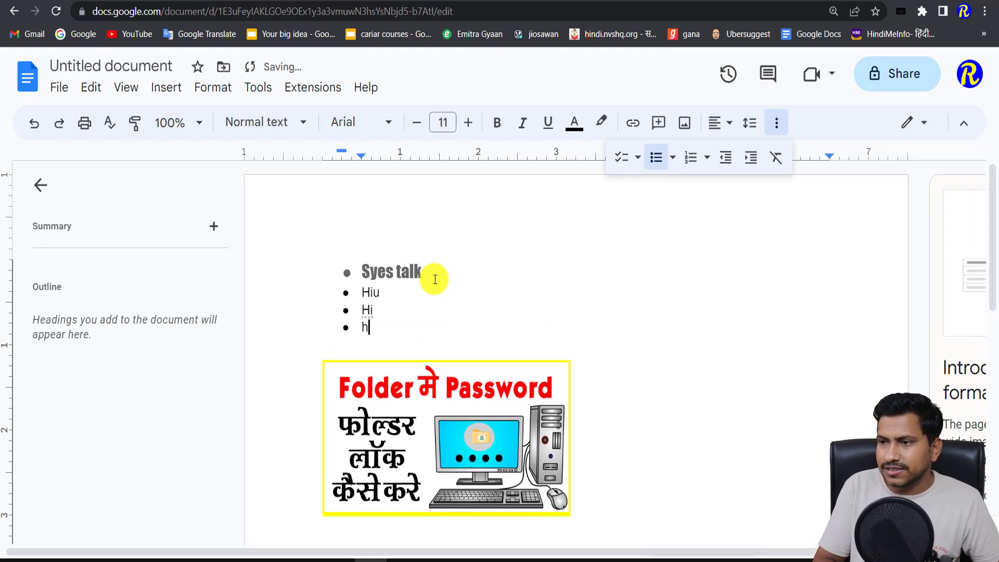
text(i)
key(Return)
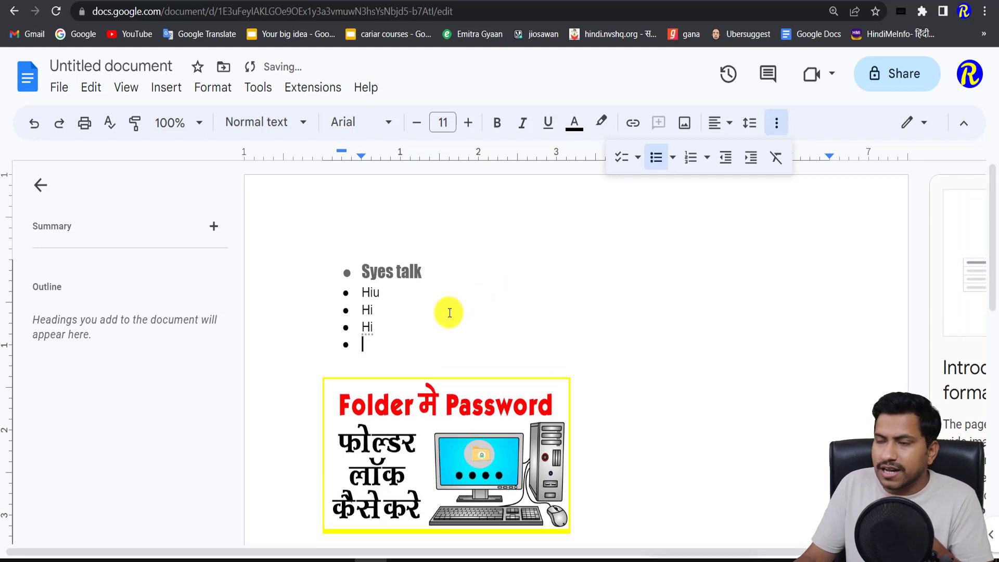
Convert the bullets to a numbered list and indent the first Hi under Hiu
click(691, 158)
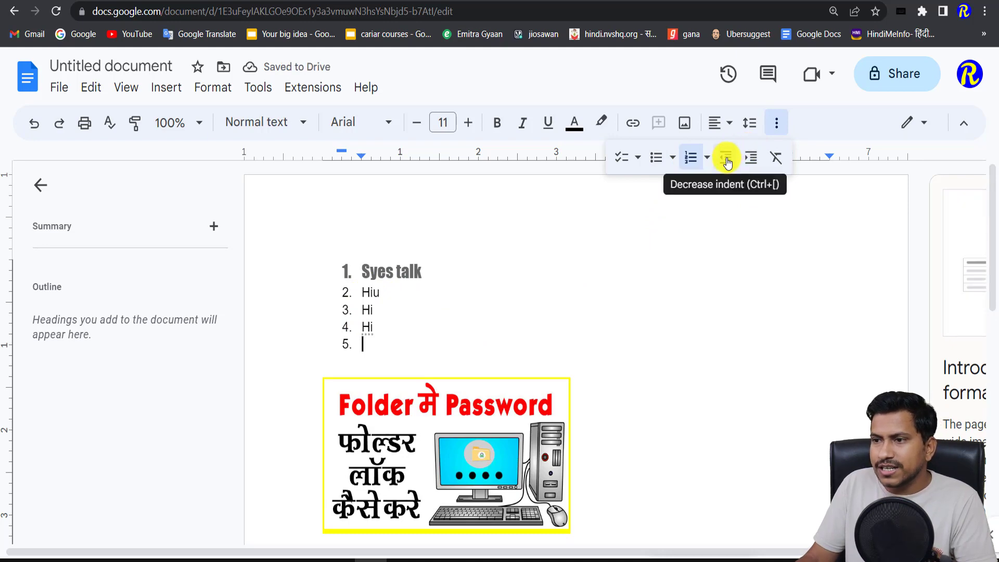
double_click(367, 310)
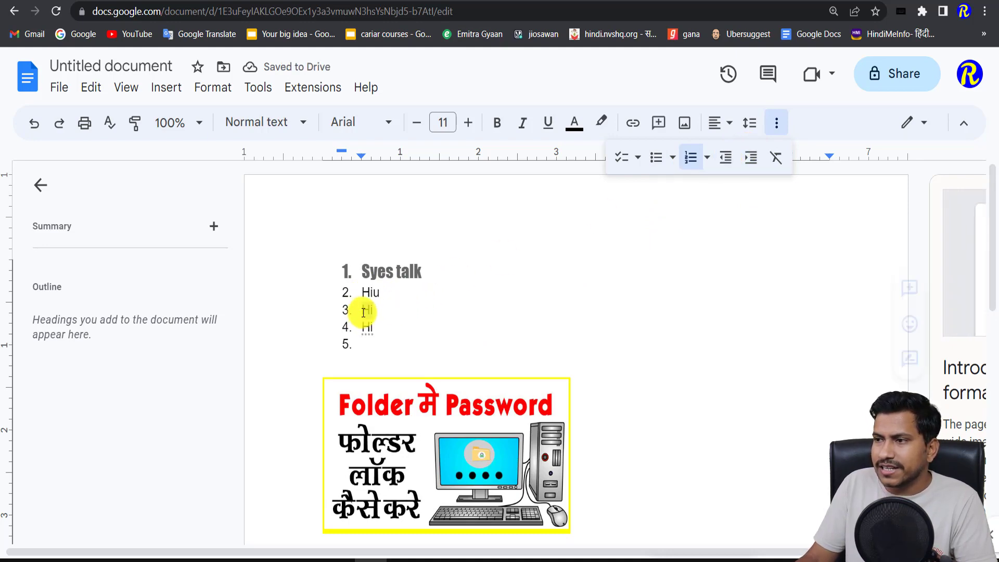
click(751, 158)
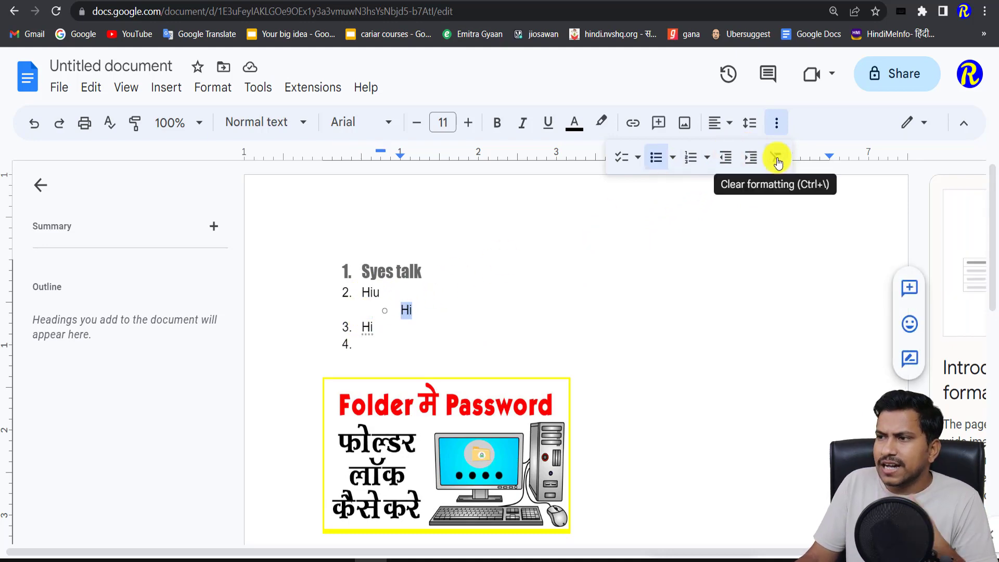
click(776, 158)
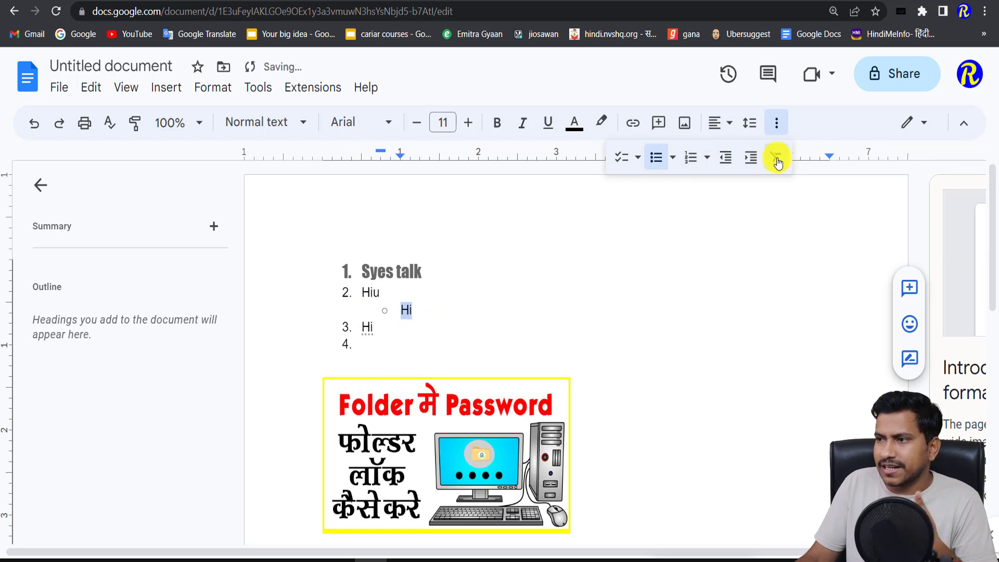
click(510, 268)
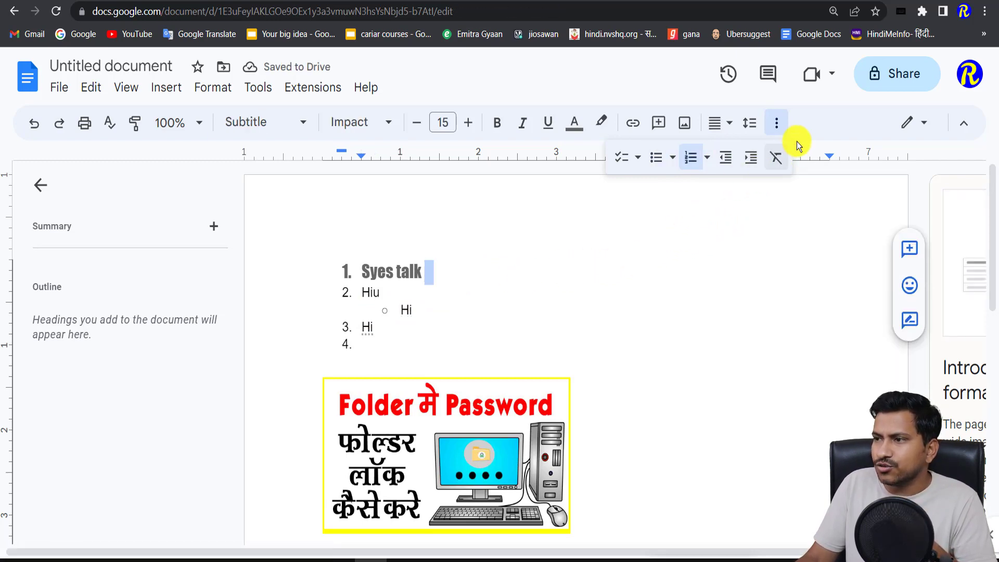
click(777, 123)
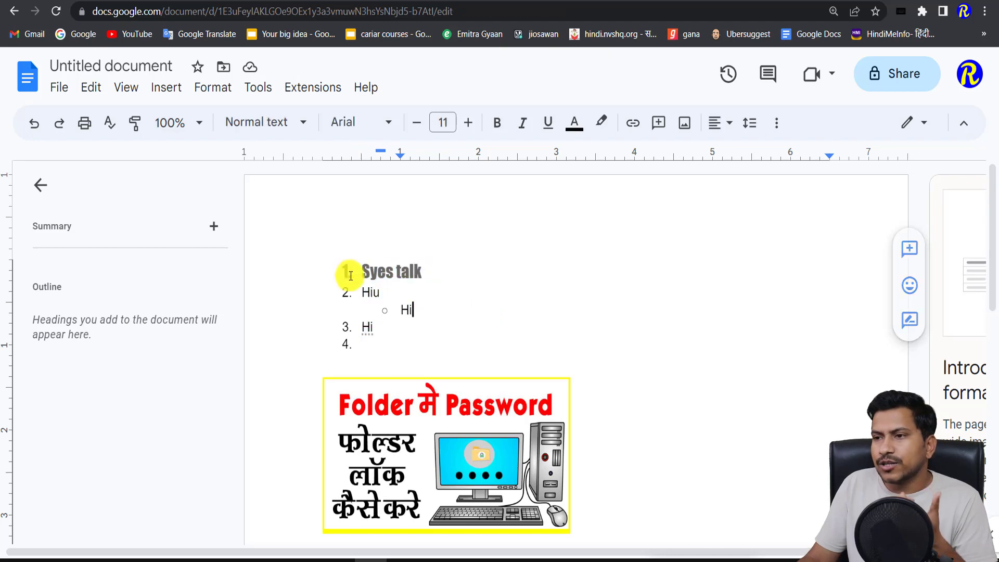
Paint-format Hiu, then undo and redo edits until the Hi item is no longer indented
drag(345, 270, 424, 300)
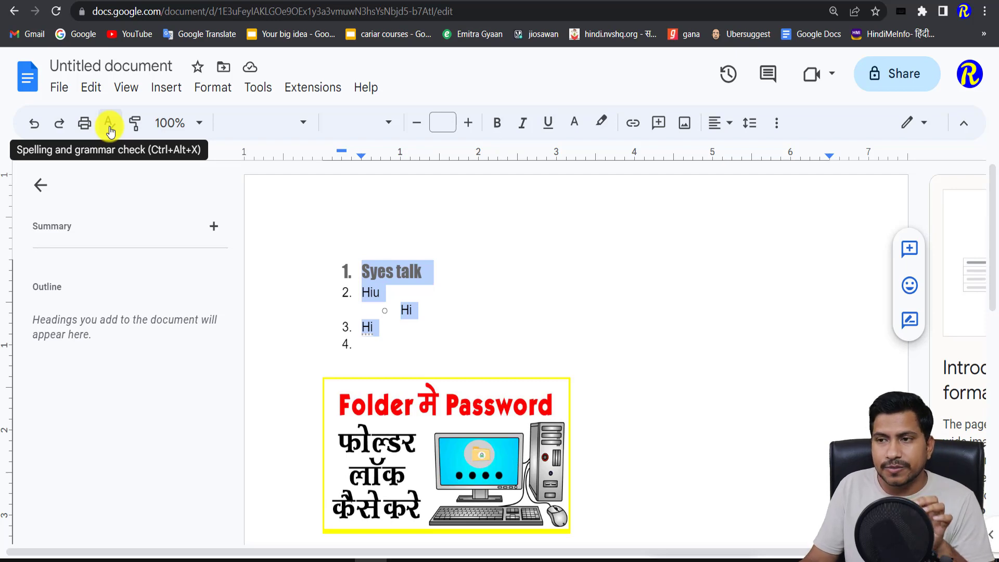
click(135, 124)
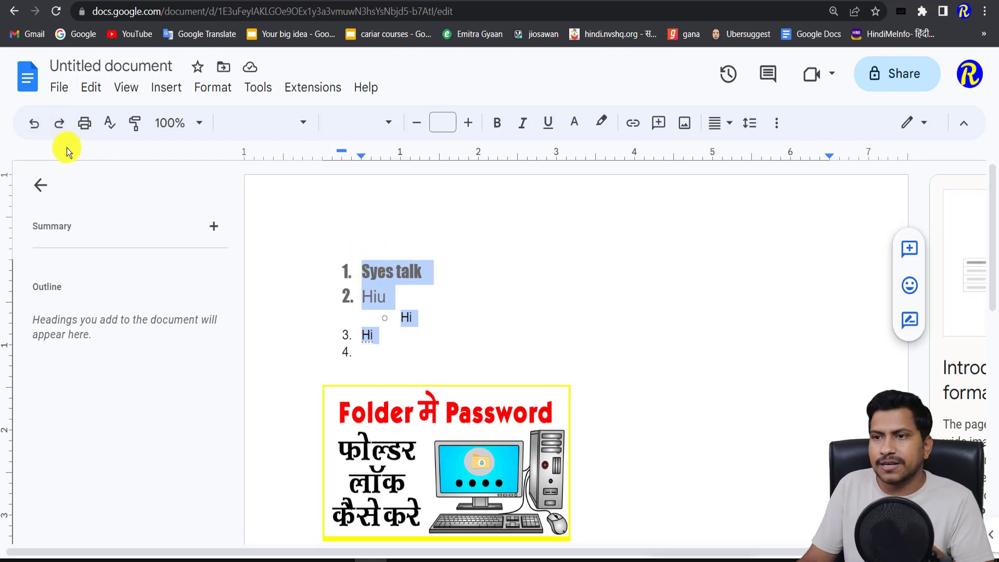
click(33, 124)
click(34, 124)
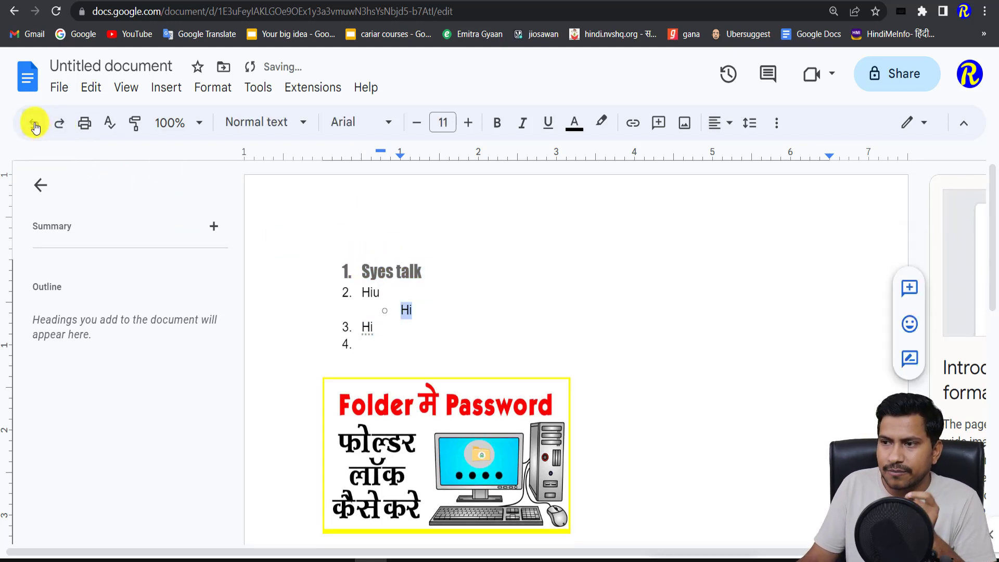
click(34, 124)
click(34, 124)
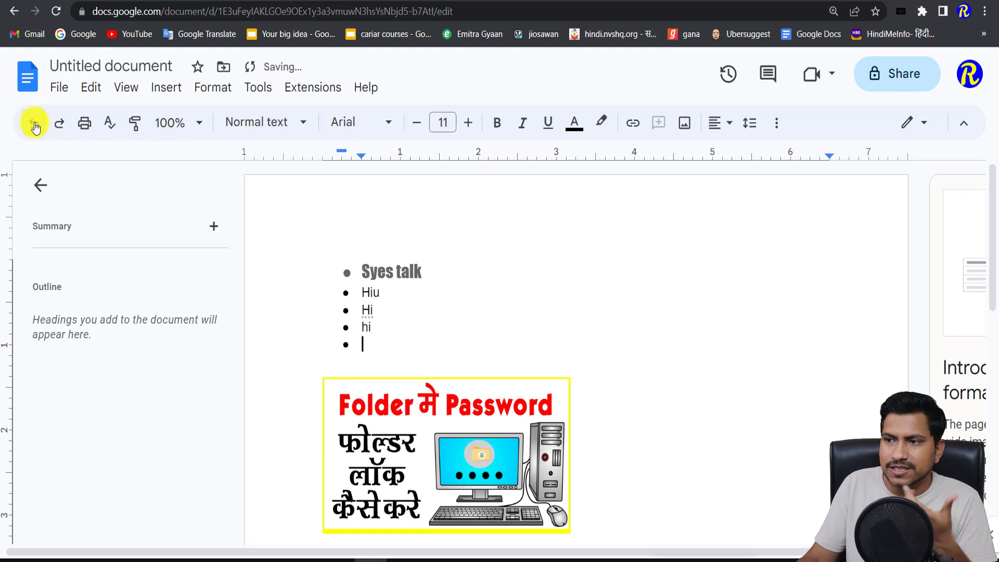
click(33, 124)
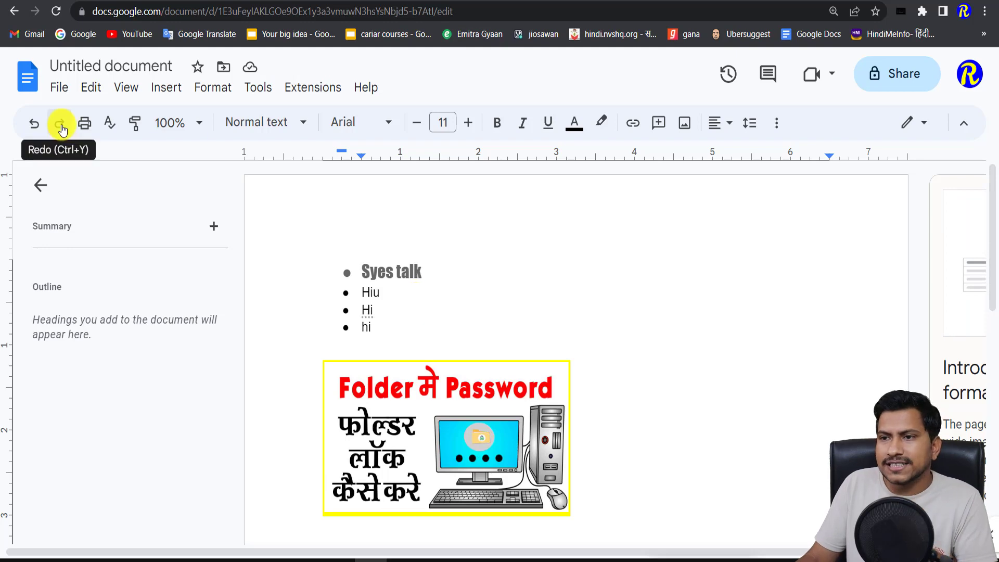
key(Return)
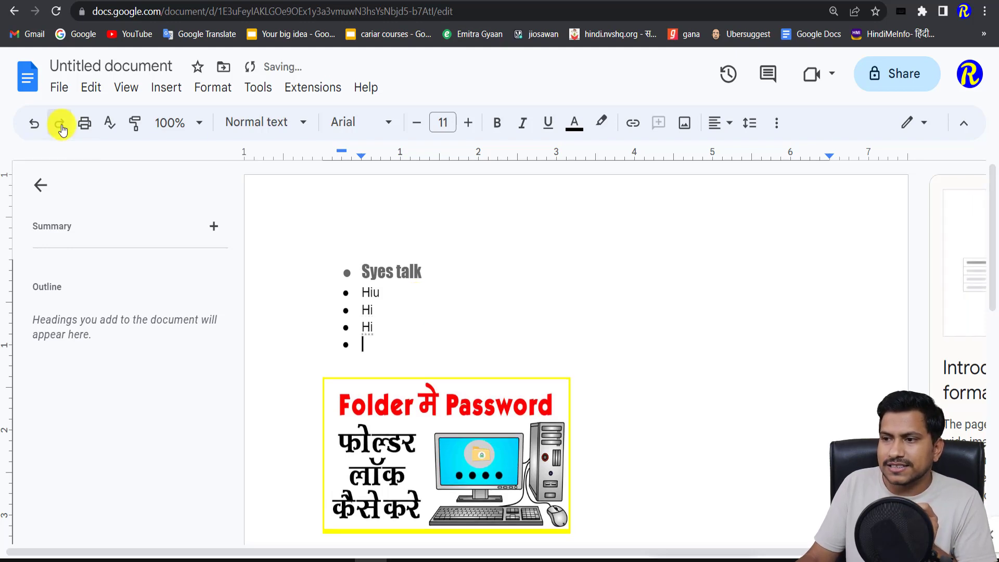
click(60, 125)
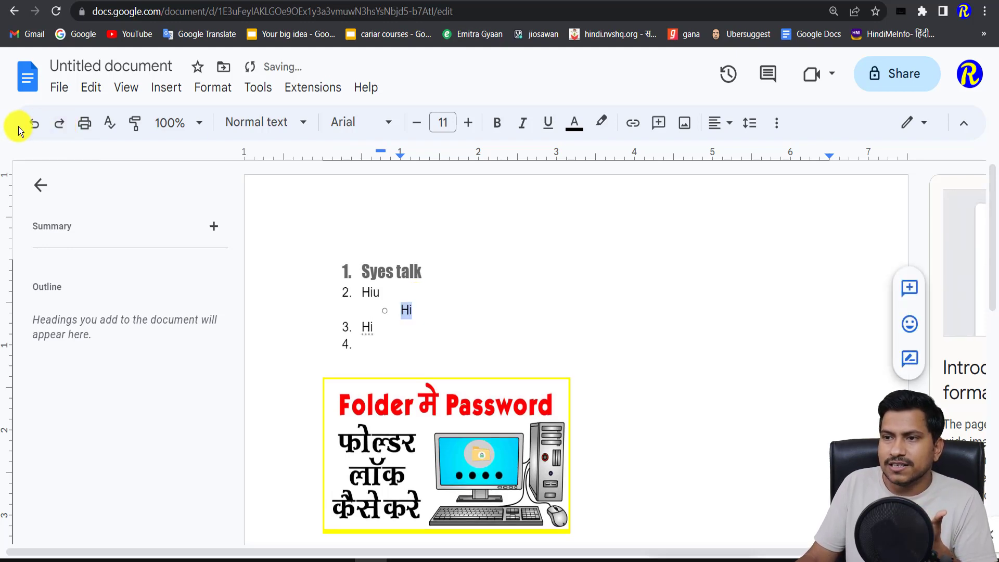
click(34, 130)
click(473, 274)
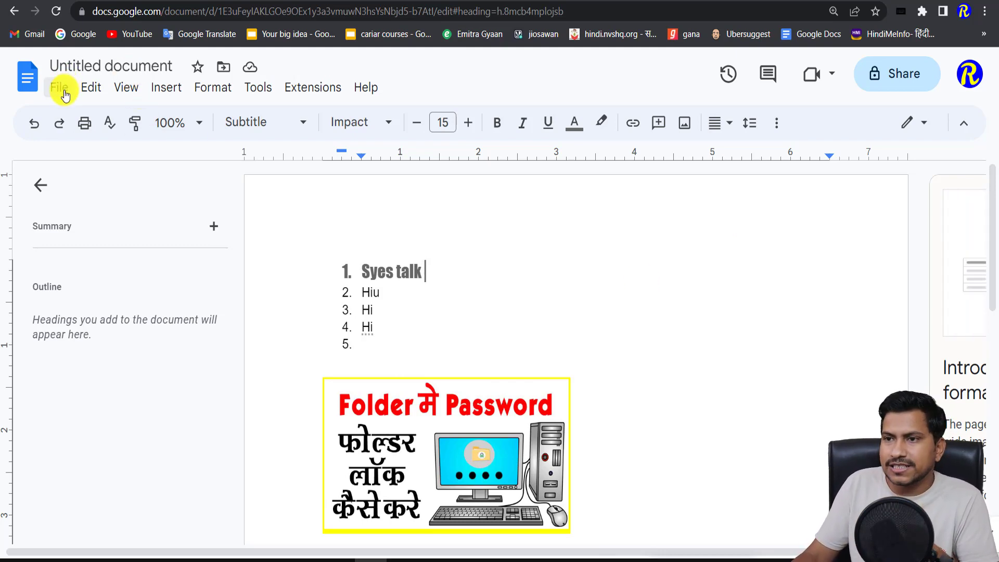
Insert a 2×1 table under 'Syes talk' and nest a 4×3 table in its first cell
click(65, 95)
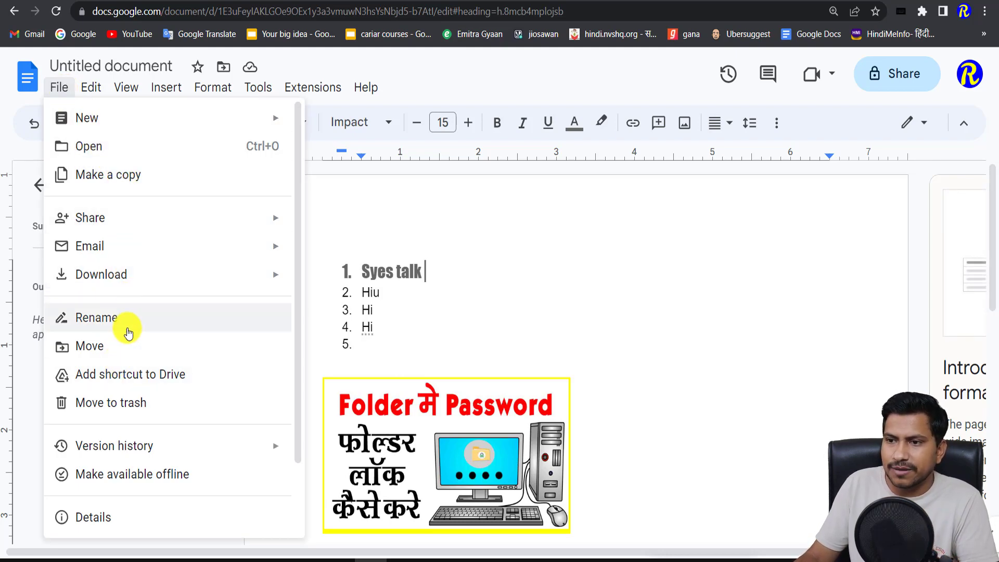
mouse_move(167, 87)
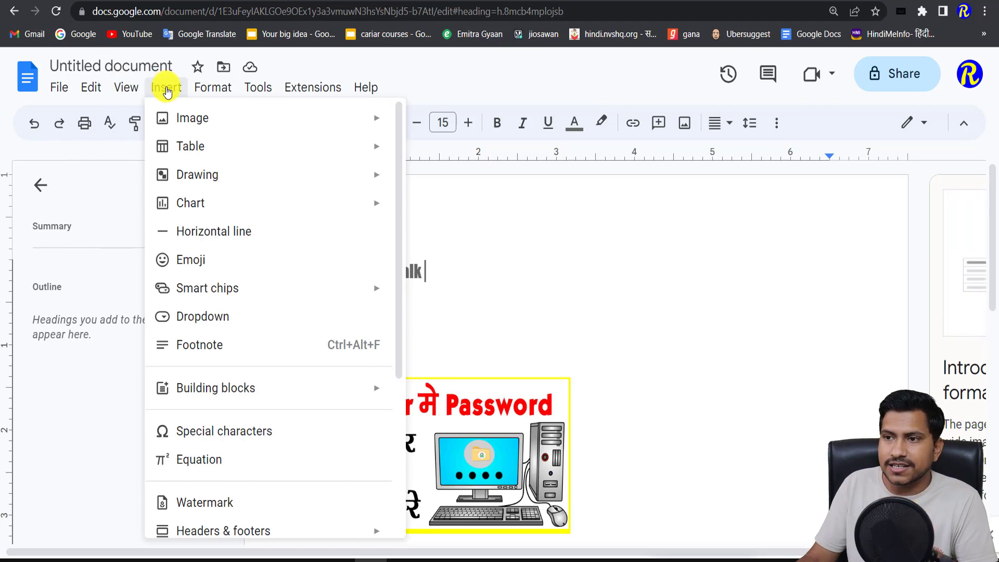
mouse_move(190, 146)
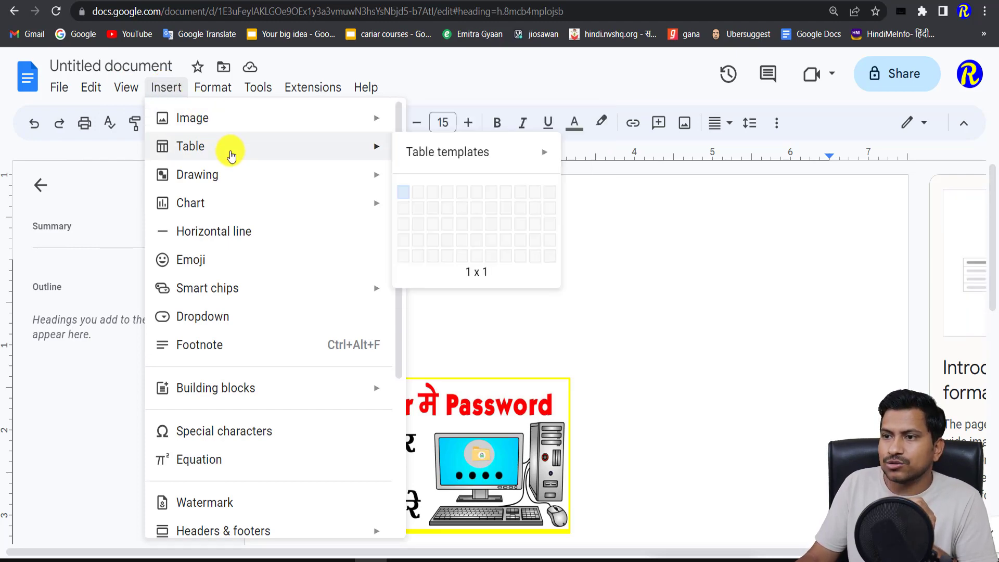
click(417, 195)
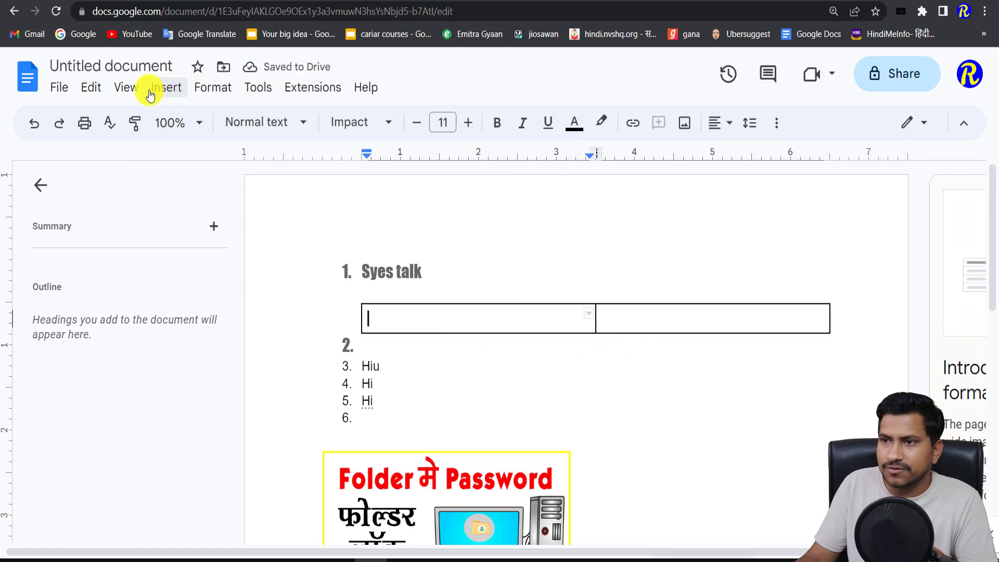
click(167, 88)
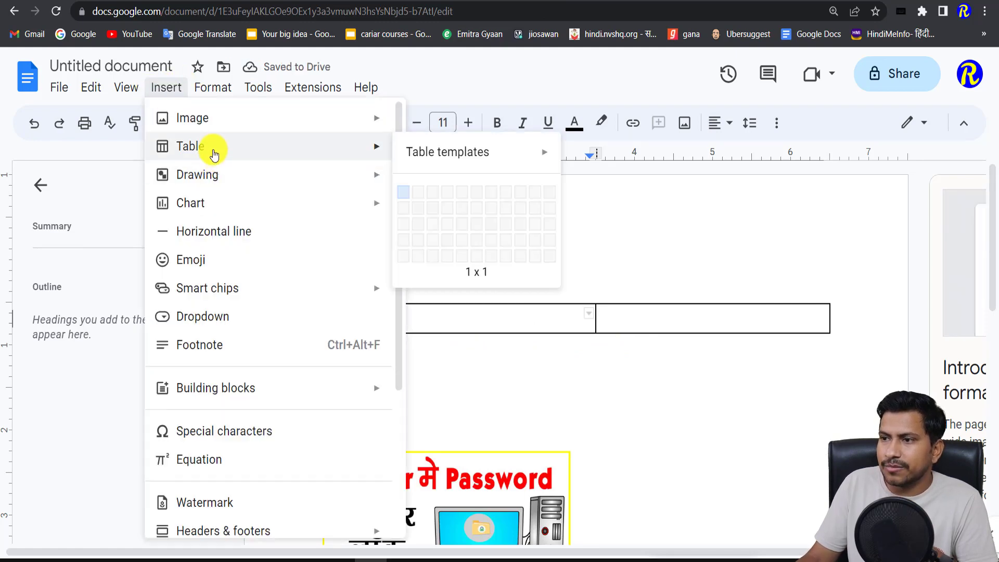
click(448, 220)
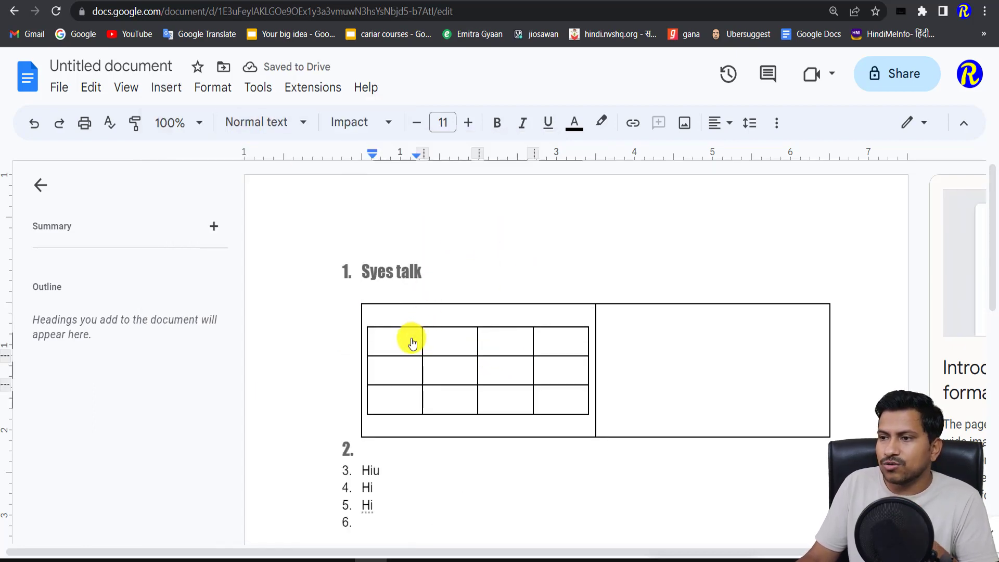
click(166, 87)
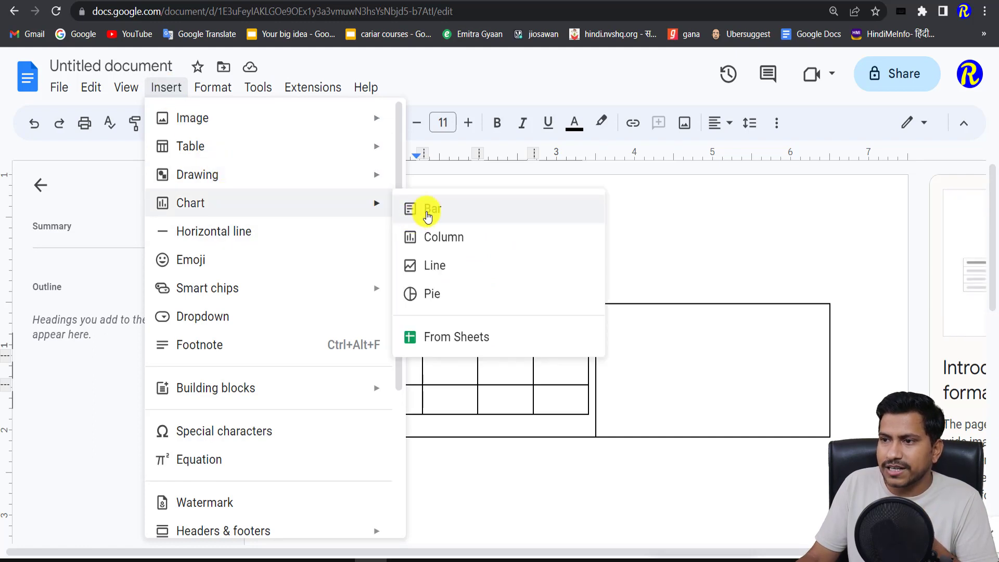
Insert a heart-face emoji into the first cell of the nested 4×3 table
click(232, 268)
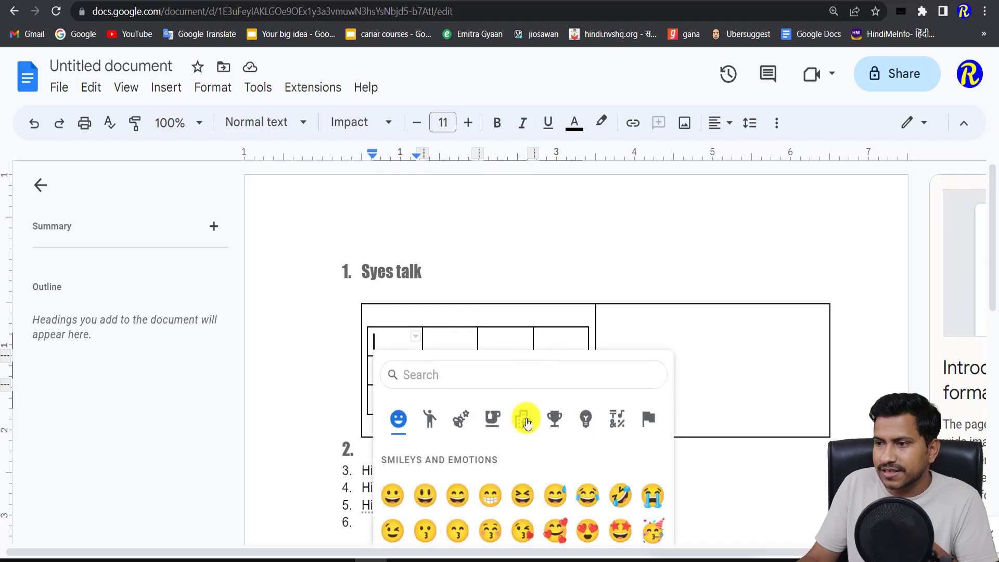
click(556, 532)
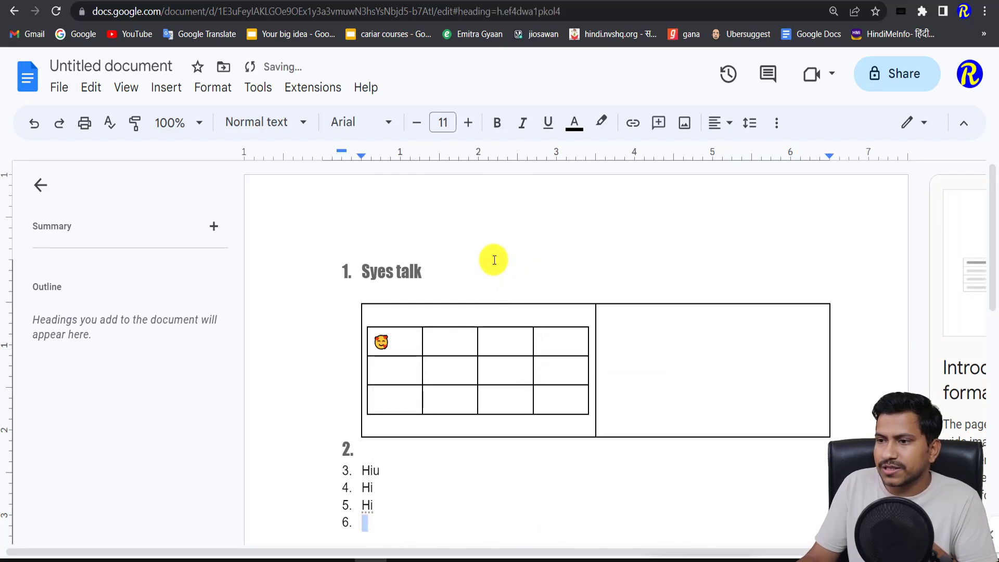
key(ctrl+v)
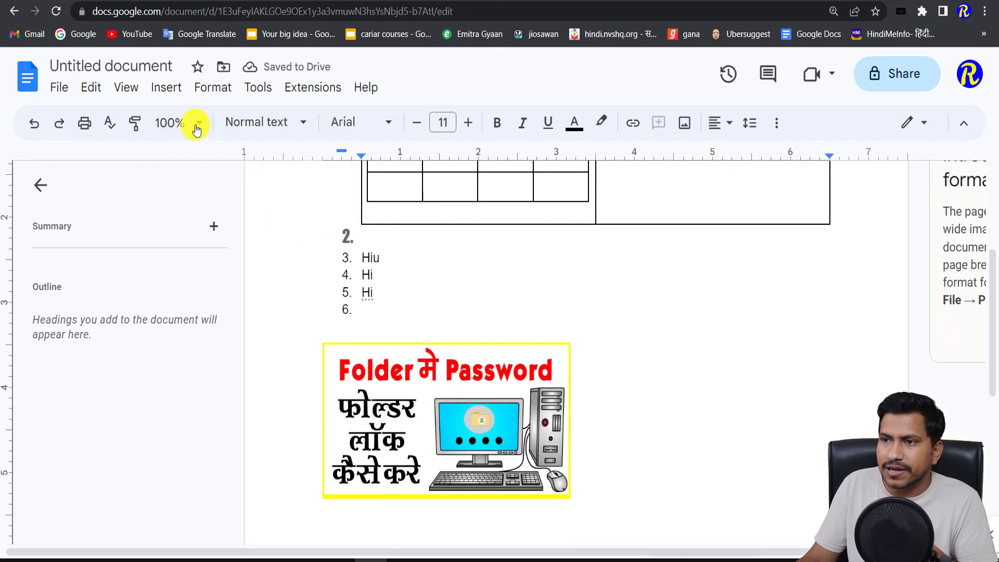
click(208, 92)
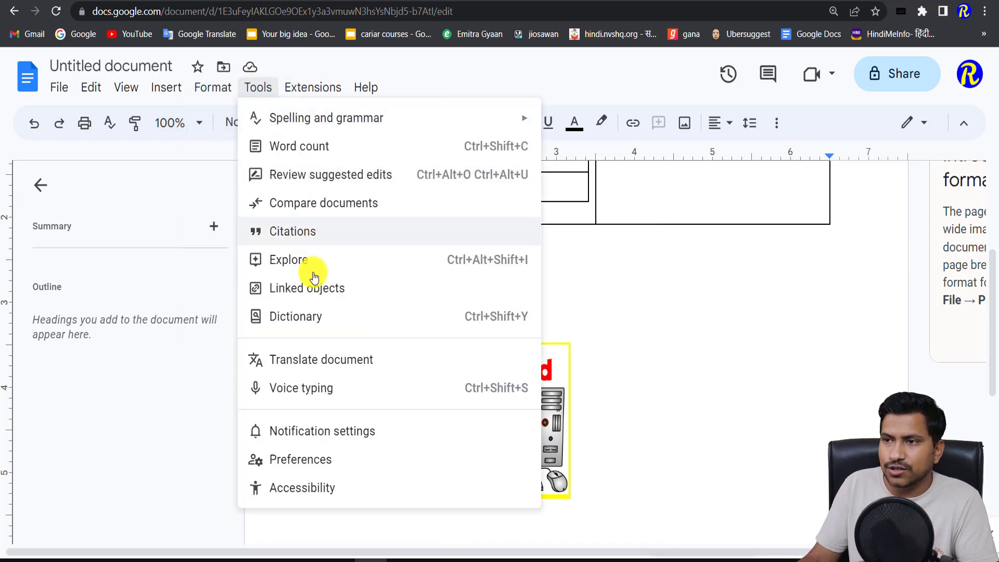
Use voice typing to dictate the paragraph starting 'Per aap click Karenge' below the list
click(352, 394)
click(89, 270)
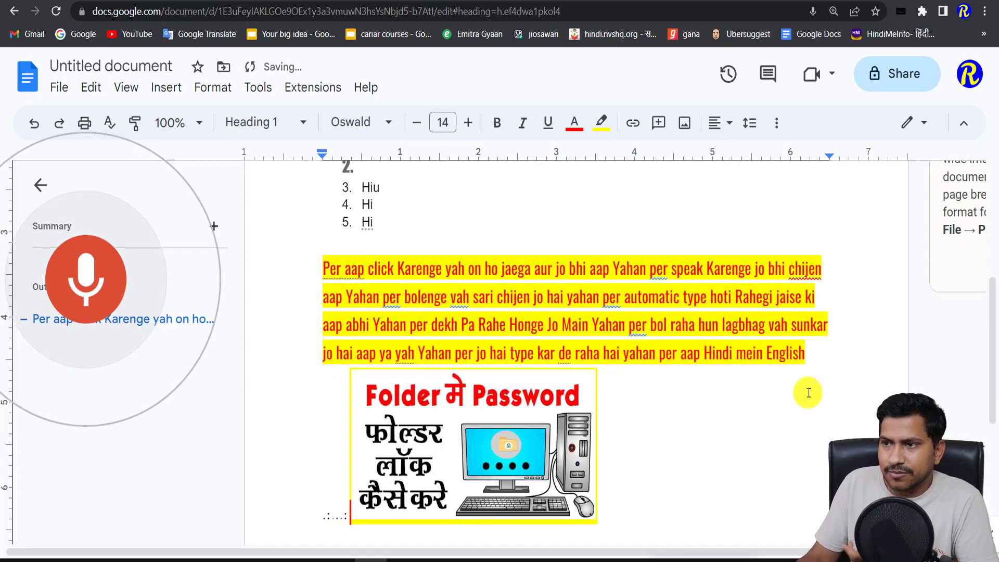
scroll(586, 391, up, 1)
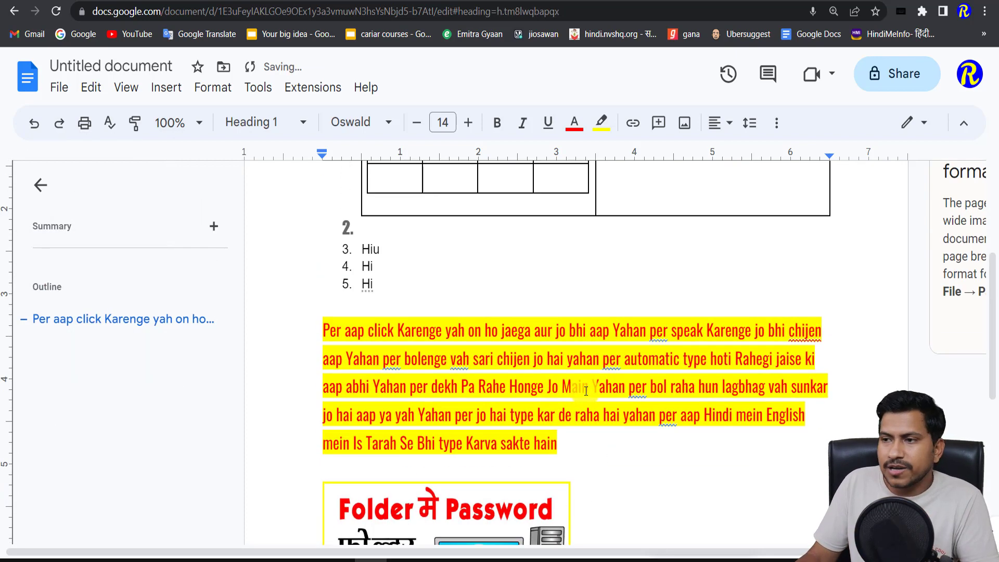
click(258, 87)
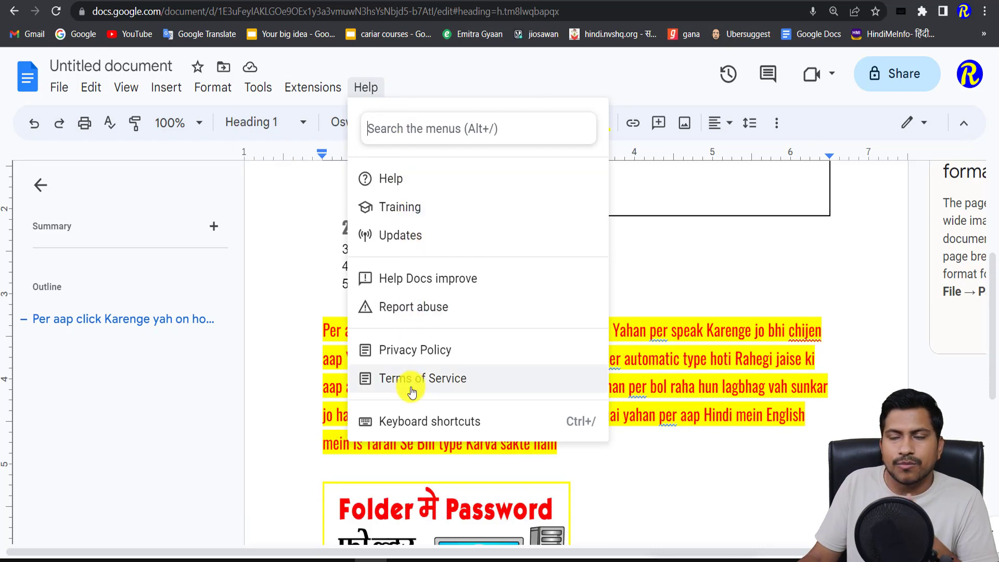
Close the Help menu by clicking back in the document
click(672, 258)
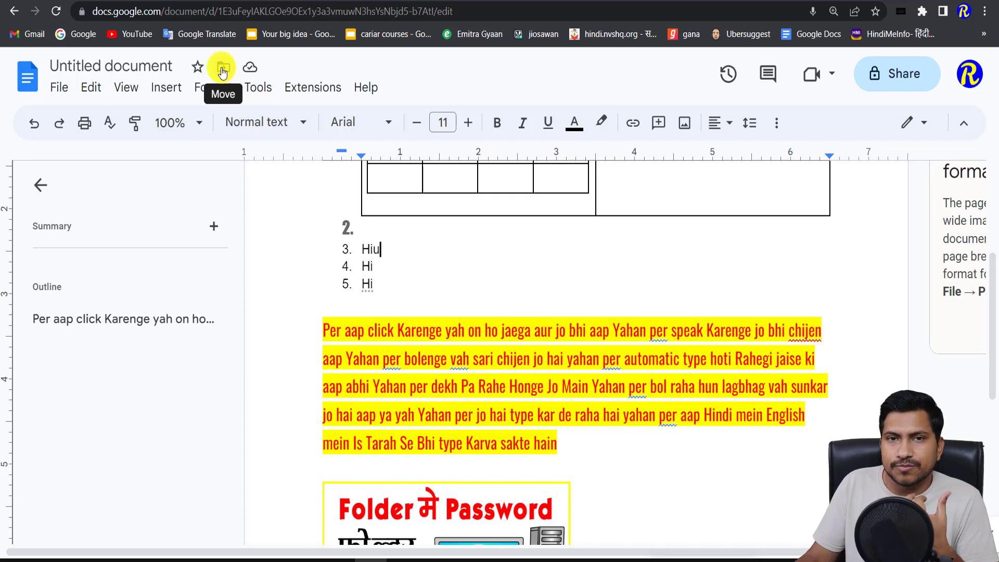
In version history, compare the July 16 2:47 PM version with the current 2:56 PM one, then exit
click(729, 76)
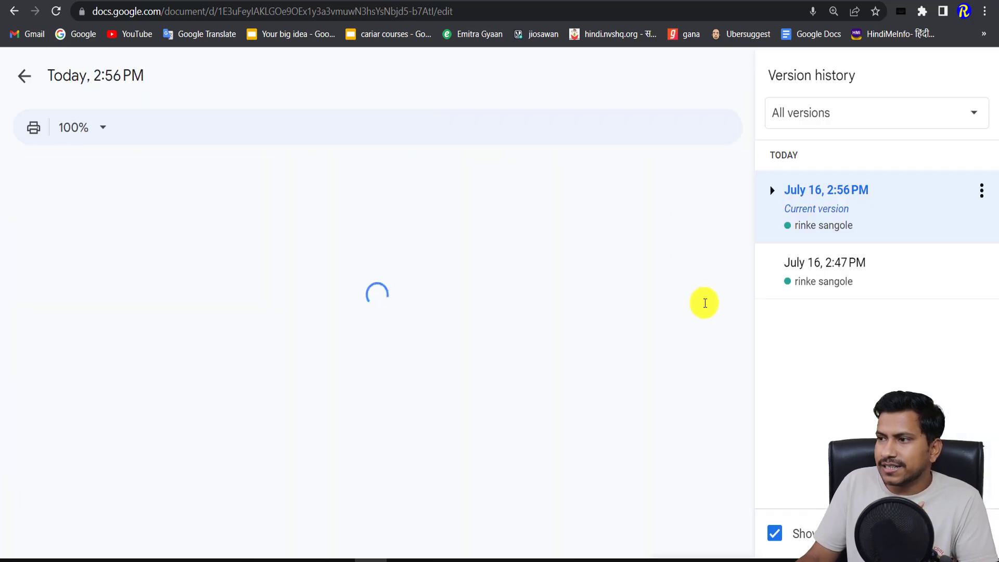
scroll(312, 372, down, 5)
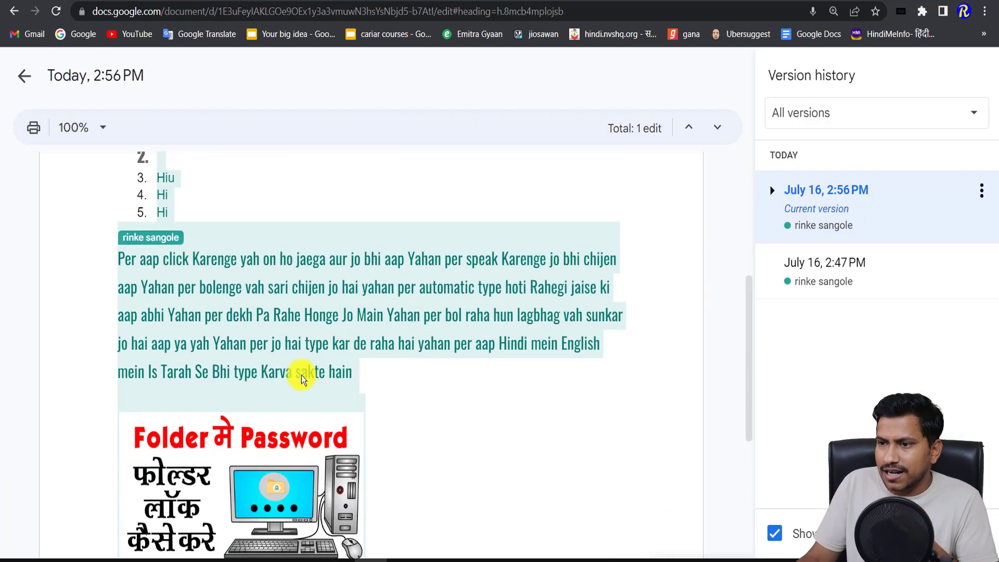
scroll(430, 426, down, 2)
click(838, 267)
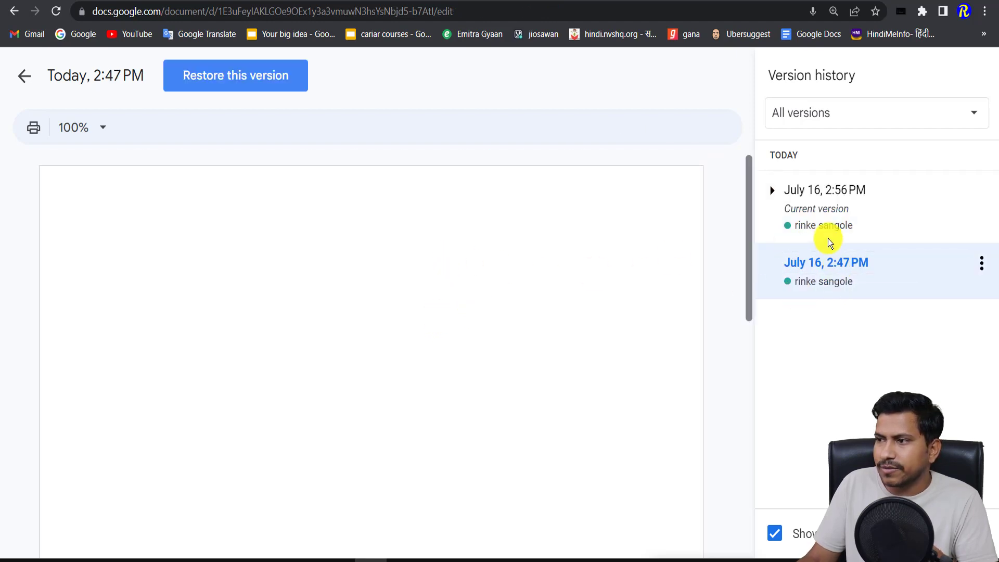
click(864, 207)
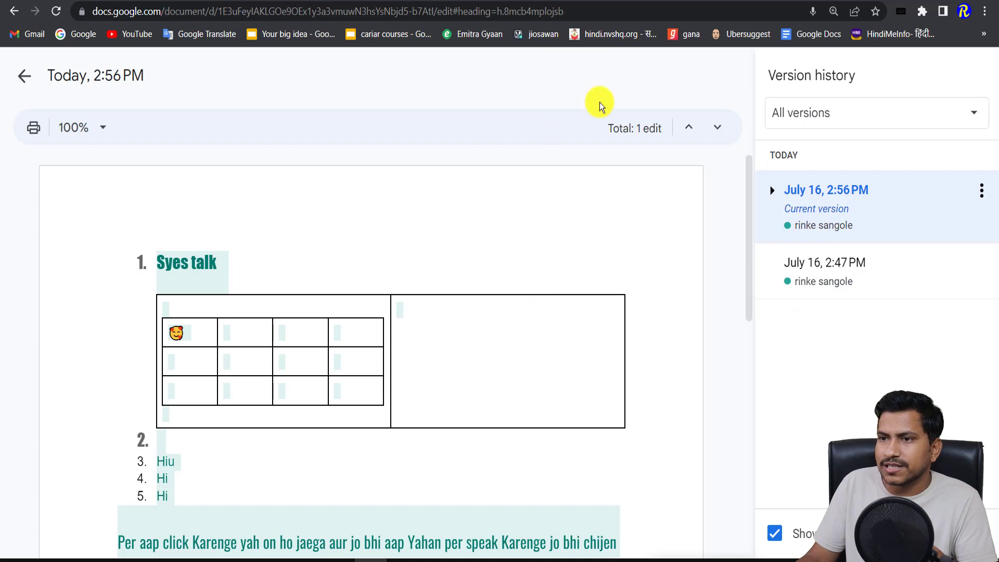
click(25, 76)
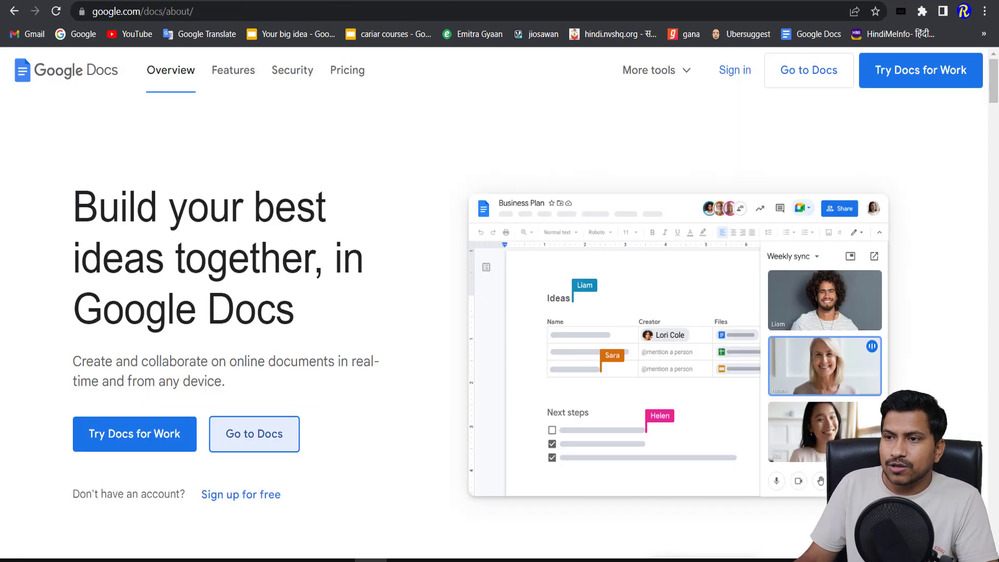
Go from the Docs overview to the Docs home, then switch to the Google Sheets home
click(258, 440)
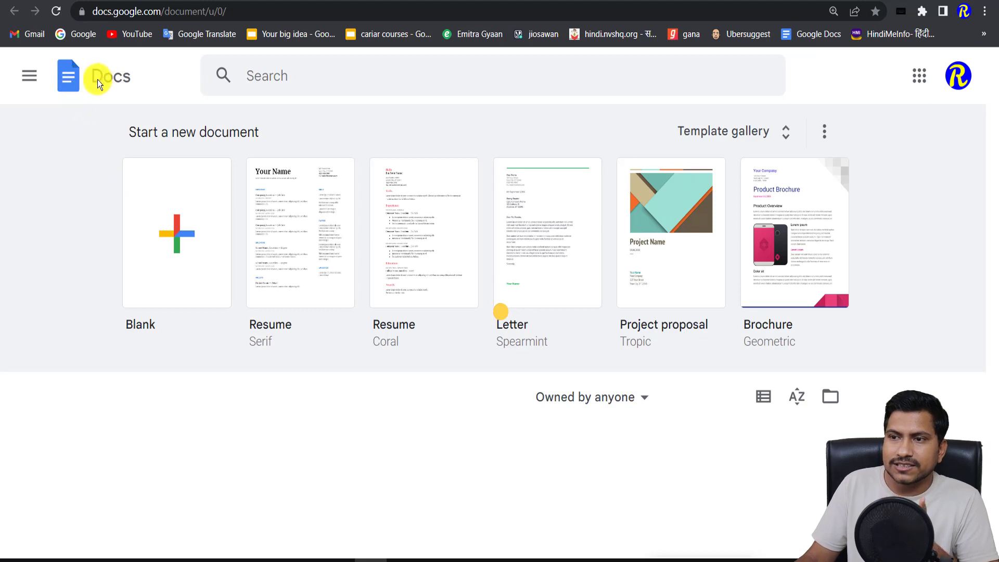
click(28, 76)
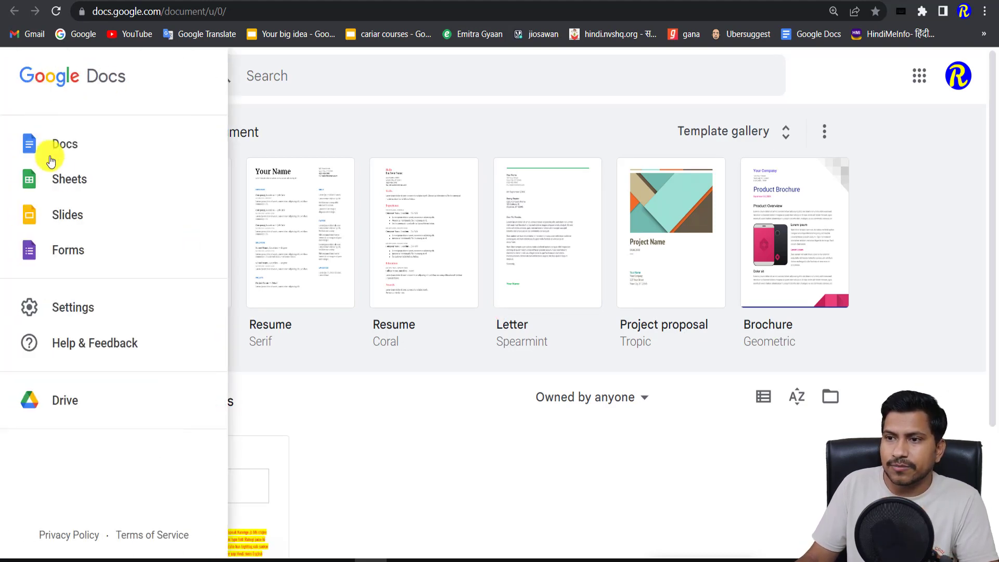
click(84, 183)
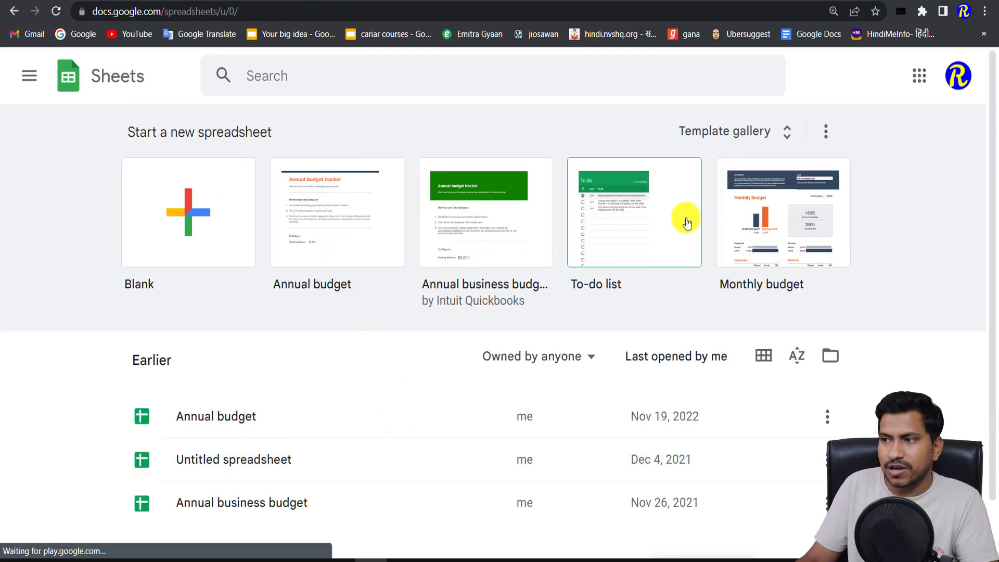
Create a blank spreadsheet and fill the numbers 1 to 9 across A1:I1
click(213, 244)
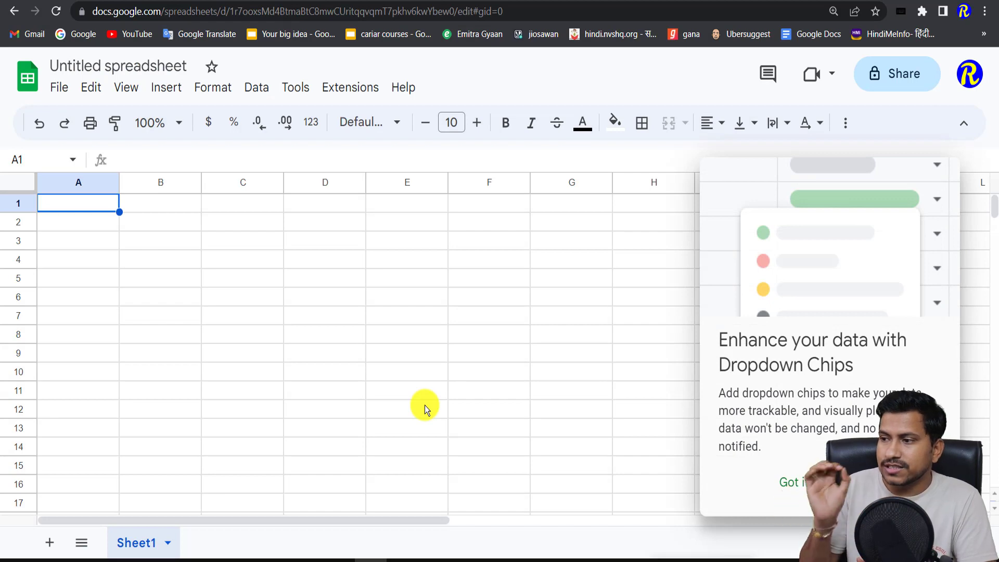
click(794, 482)
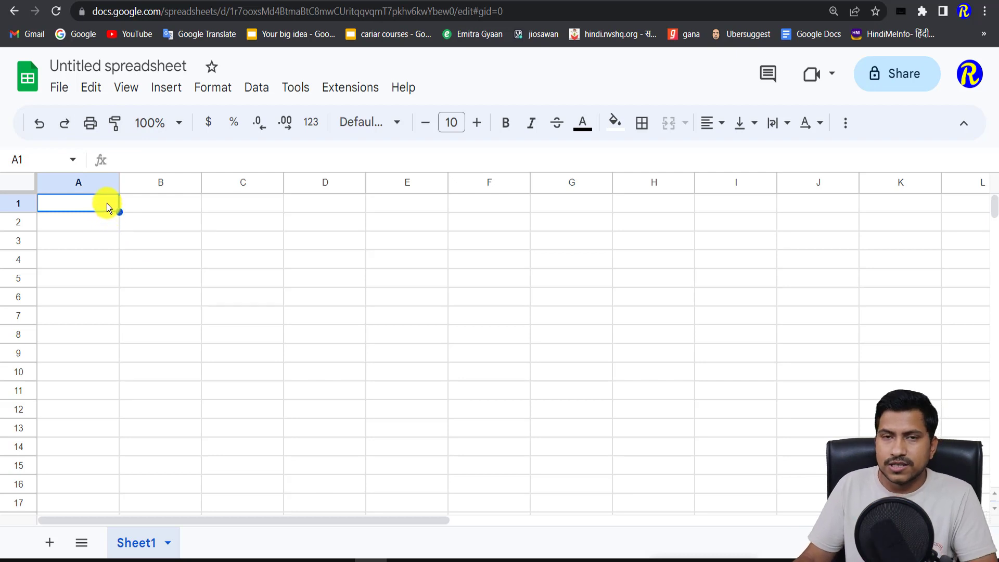
text(1	2	3	4	5)
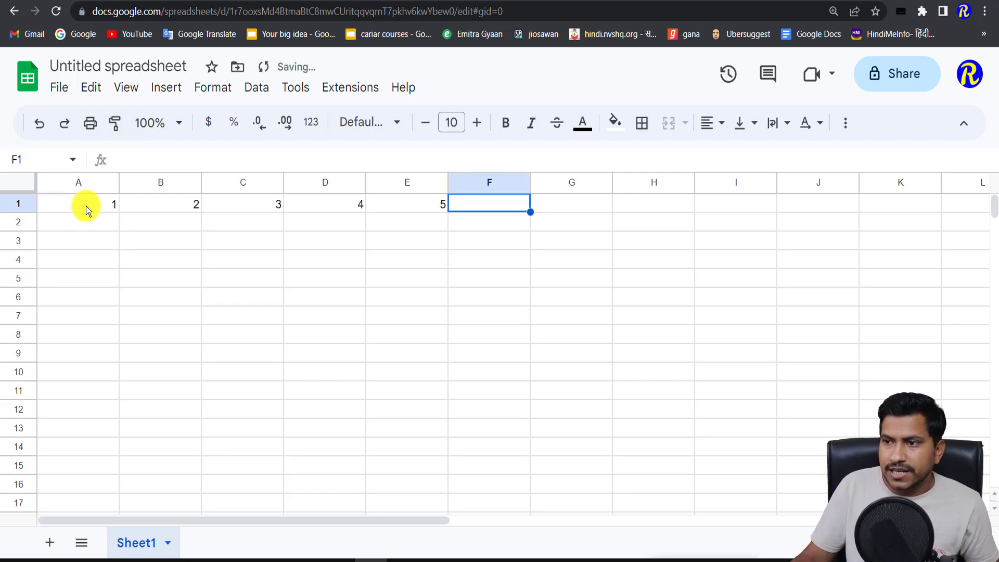
drag(86, 206, 696, 214)
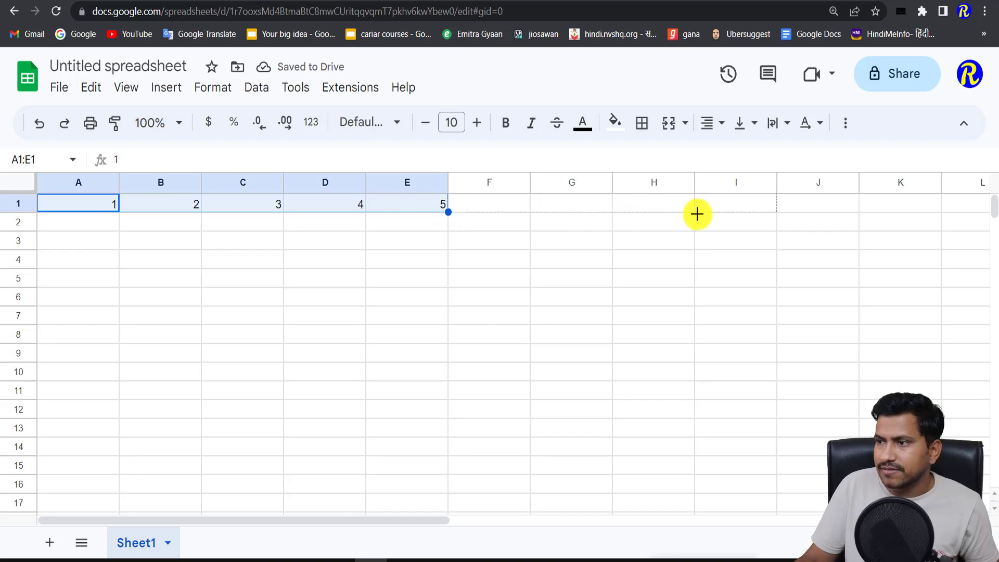
click(74, 220)
Enter A, B, C in A2:A4 and repeat the pattern down to A13
text(A B C)
click(87, 220)
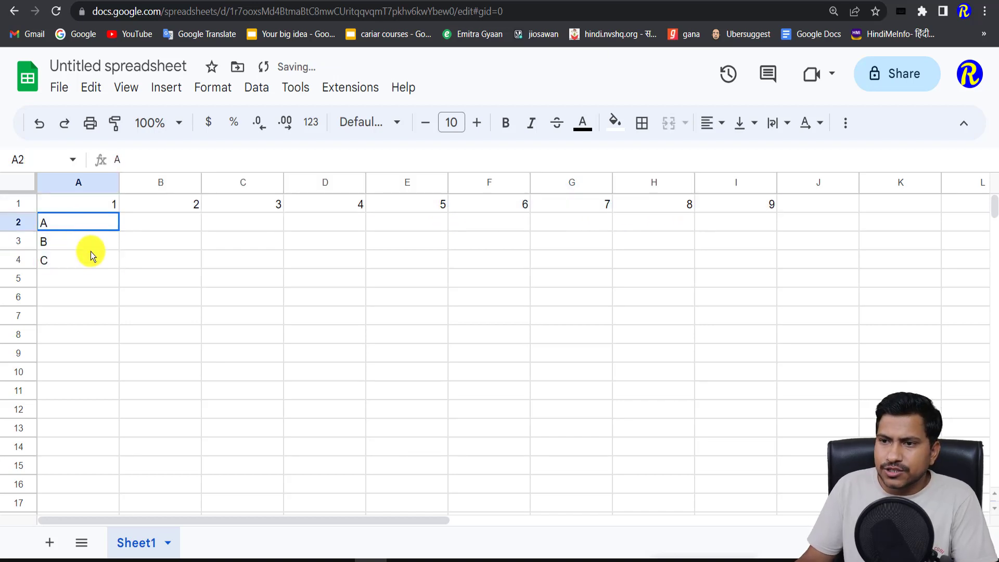
mouse_move(90, 251)
mouse_down()
mouse_move(116, 259)
mouse_move(126, 433)
mouse_up()
click(213, 372)
drag(77, 203, 743, 203)
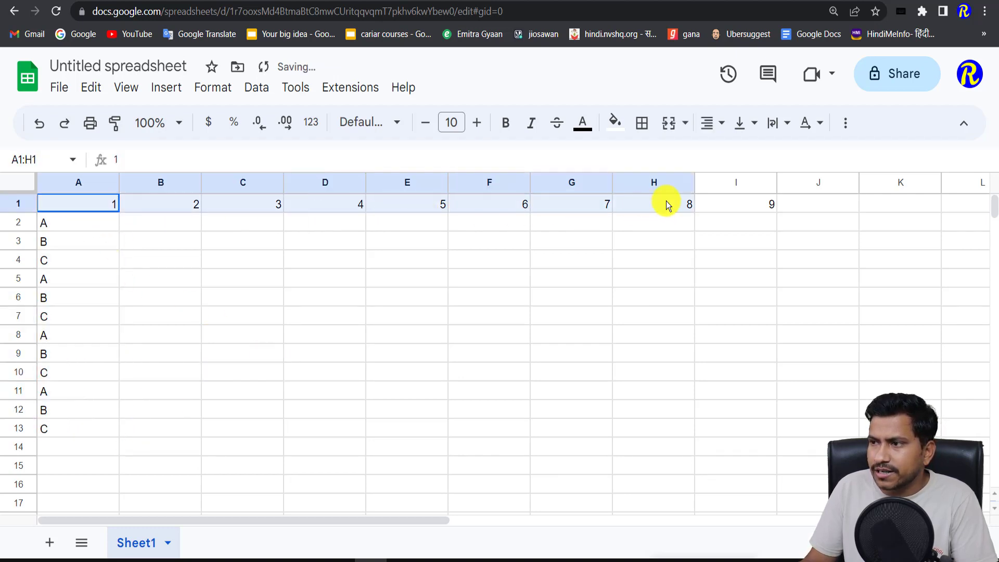
Give A1:I1 an orange fill and A2:A13 a bright green fill
click(615, 123)
click(115, 239)
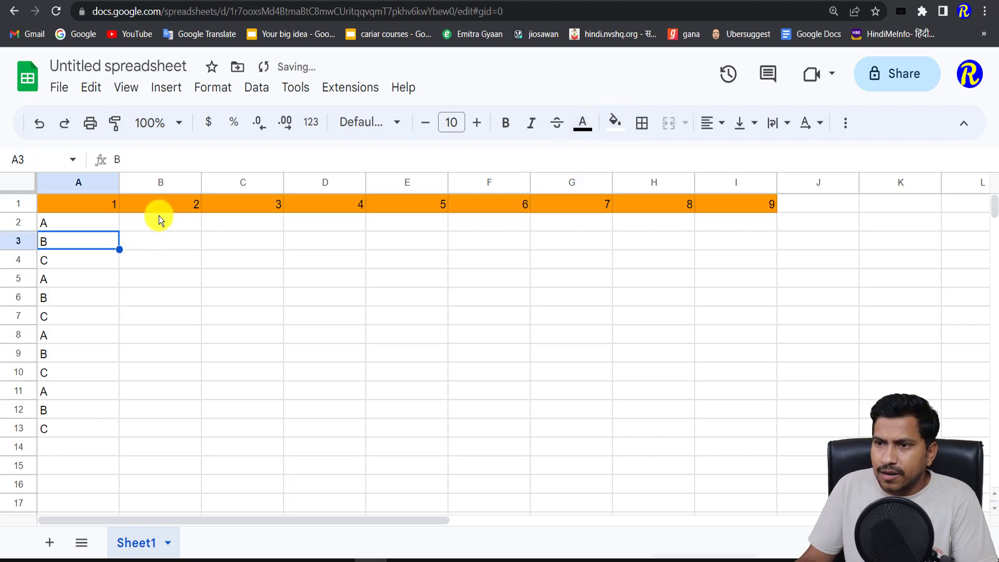
drag(89, 223, 85, 423)
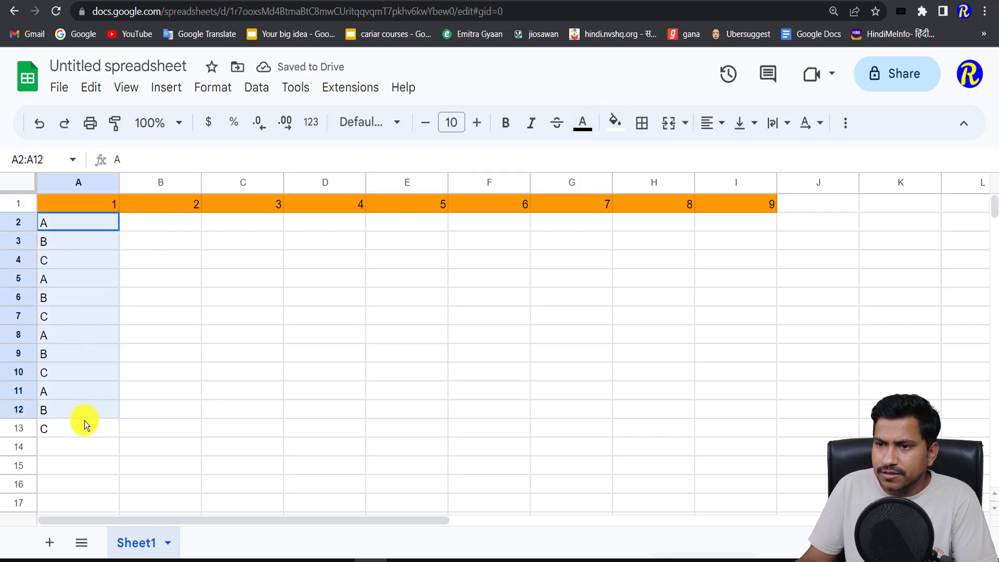
click(614, 123)
click(690, 203)
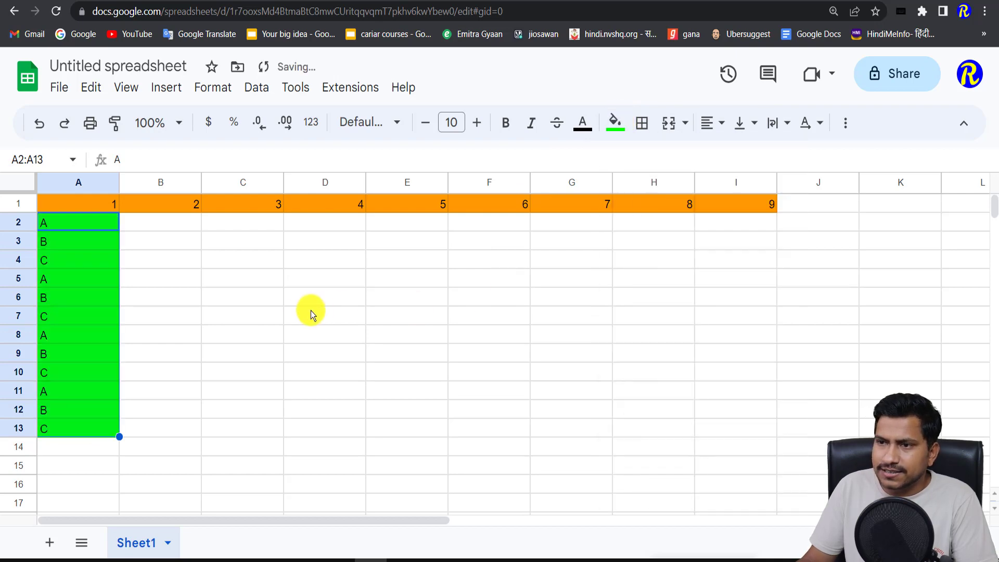
click(302, 312)
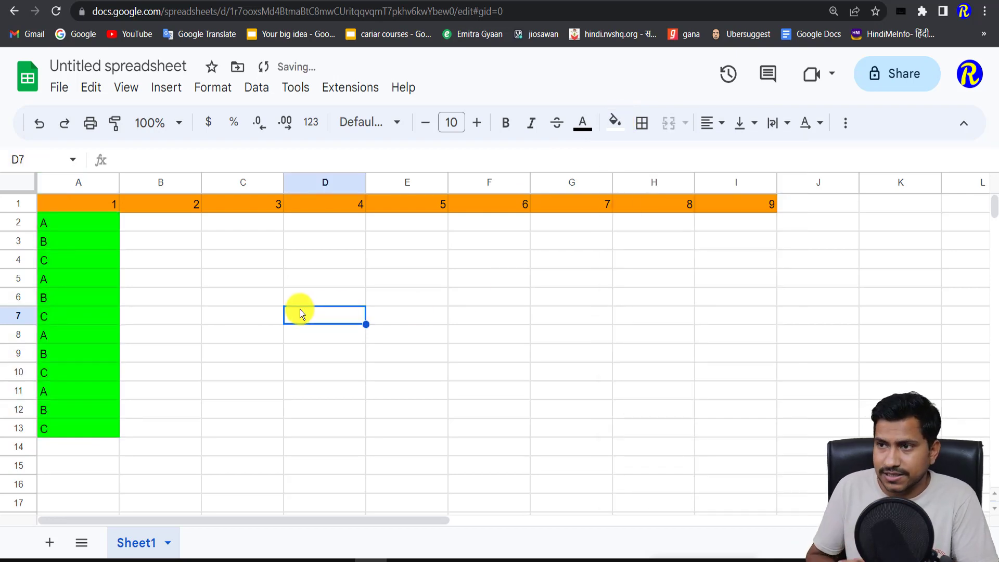
drag(99, 204, 739, 206)
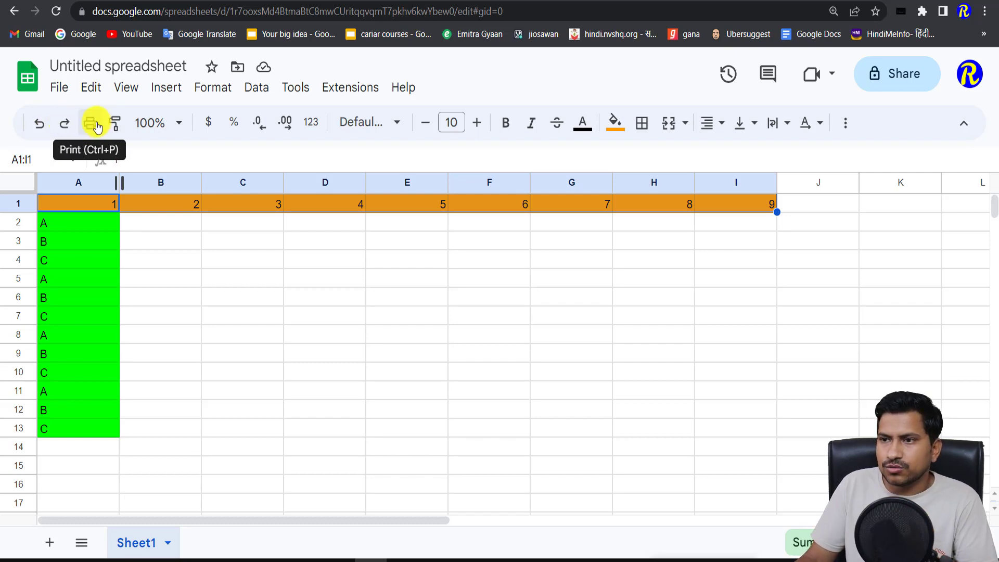
click(178, 128)
click(154, 211)
click(172, 133)
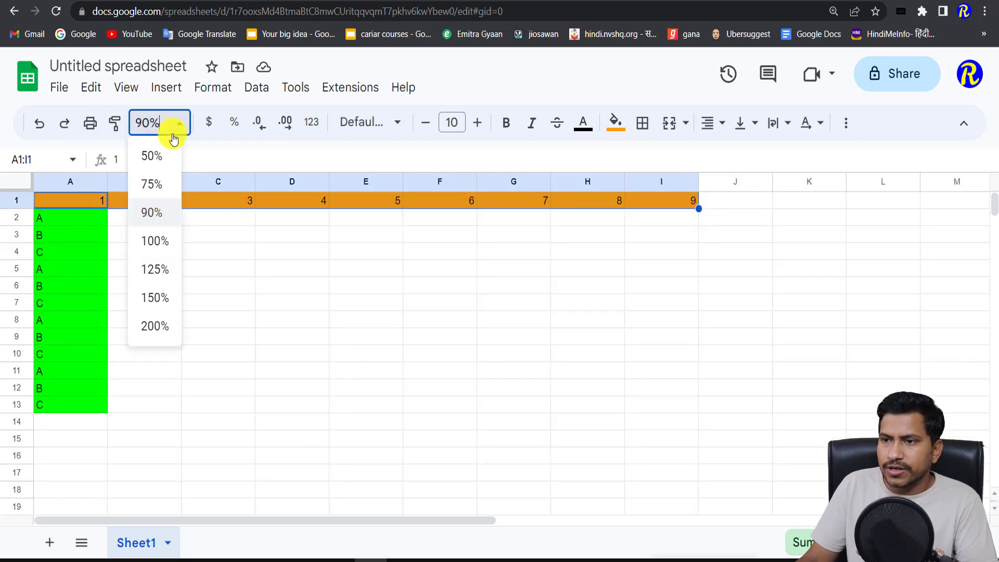
click(156, 270)
click(174, 125)
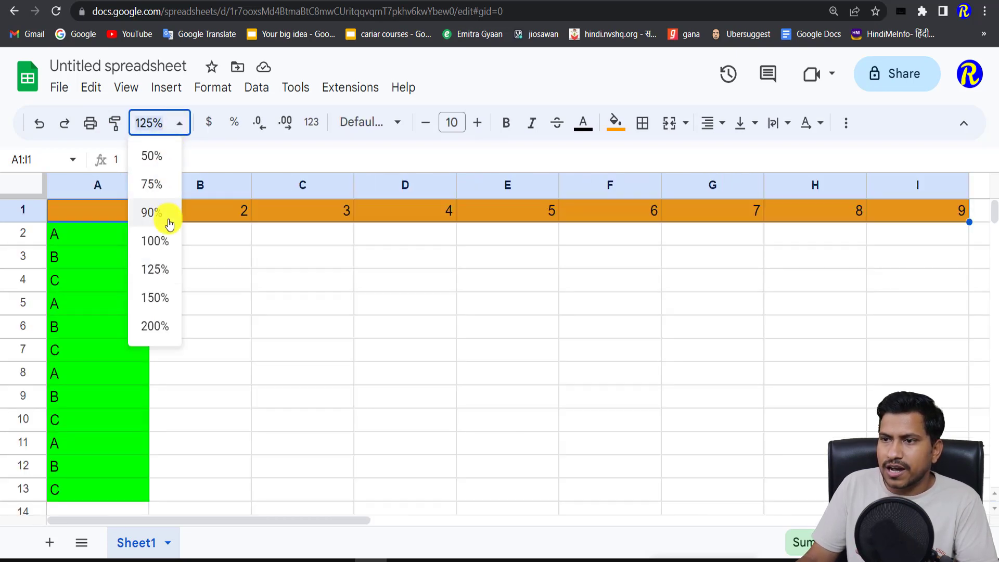
click(156, 241)
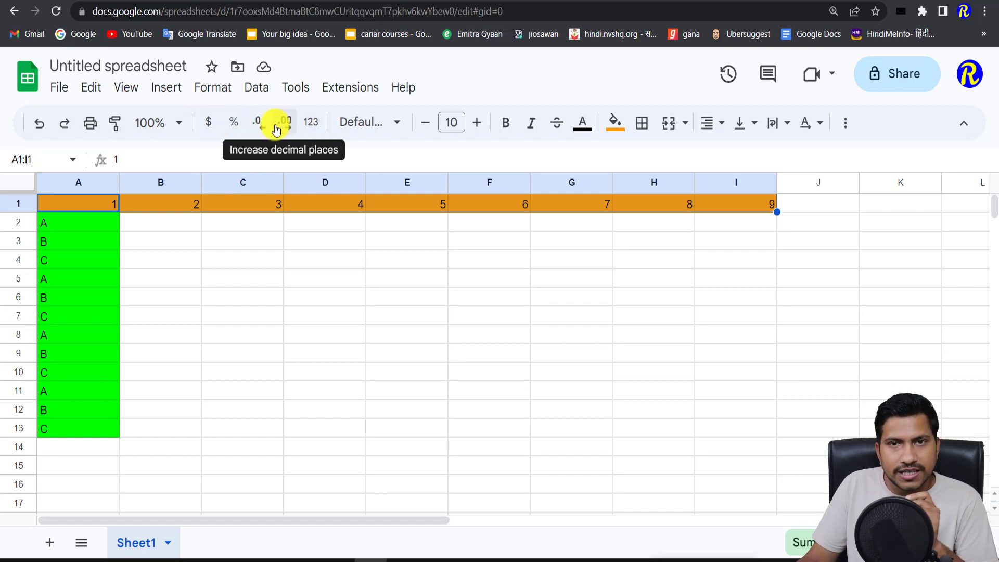
Make the A1:I1 numbers 14 pt, bold, italic and yellow on a dark teal fill
click(384, 127)
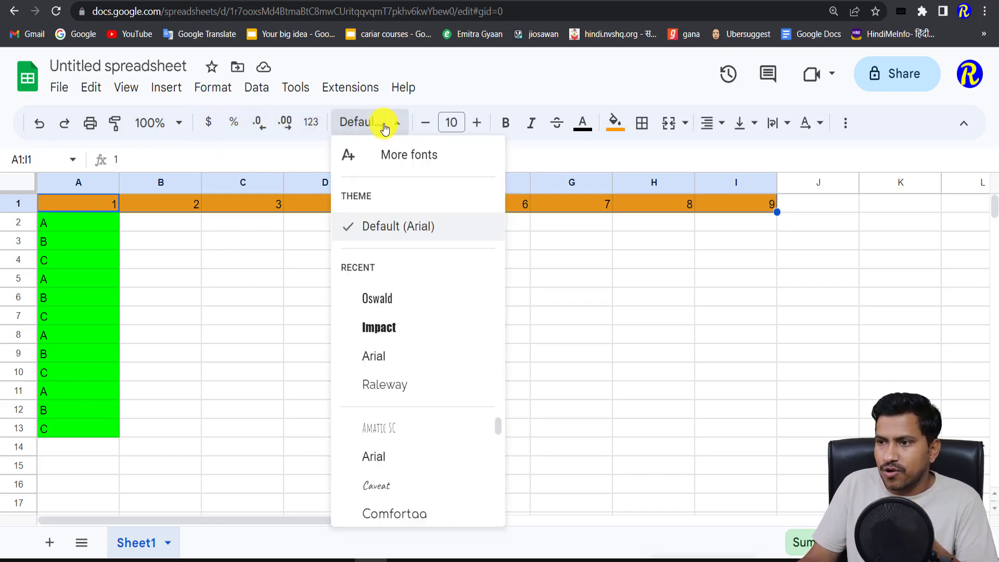
click(452, 122)
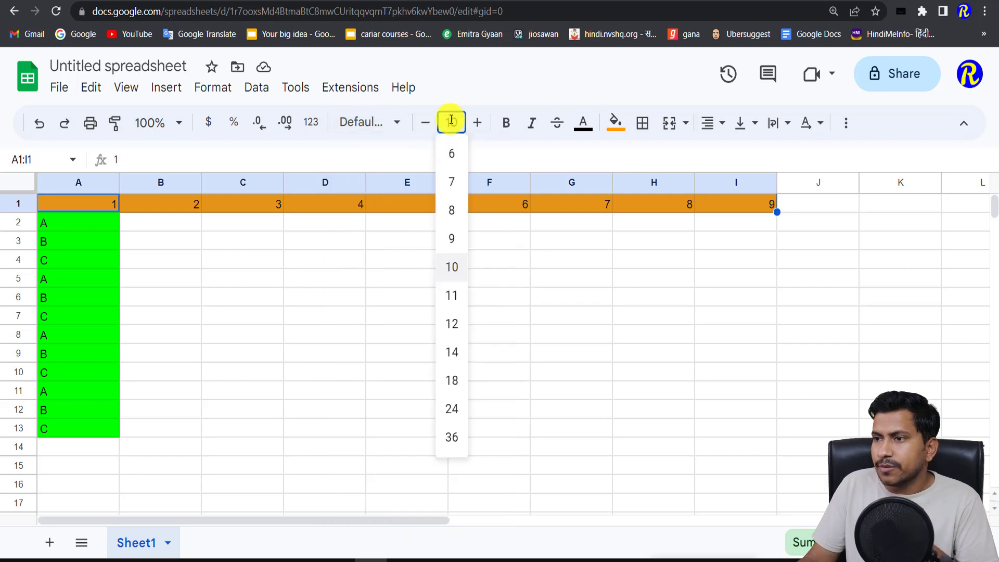
click(452, 353)
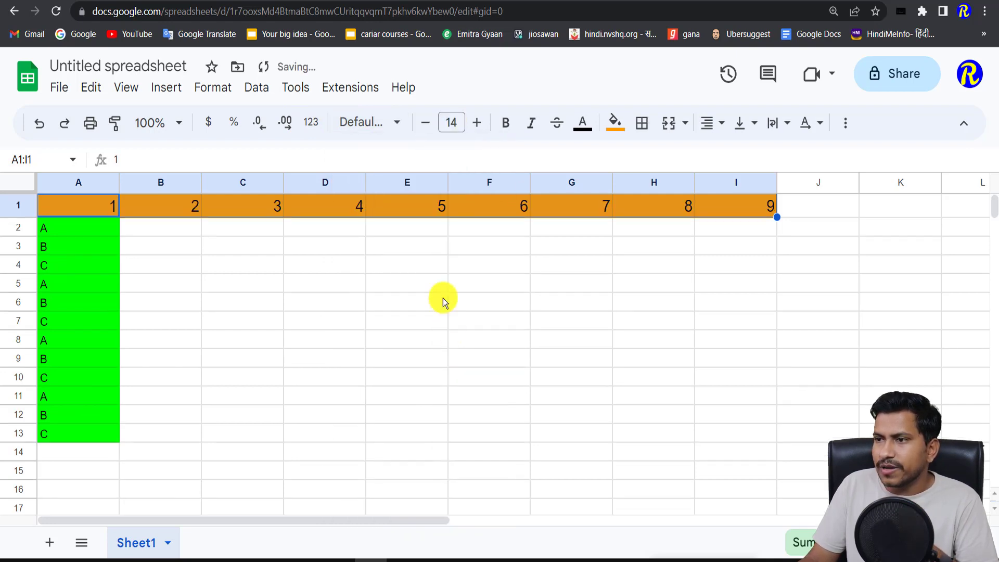
click(504, 128)
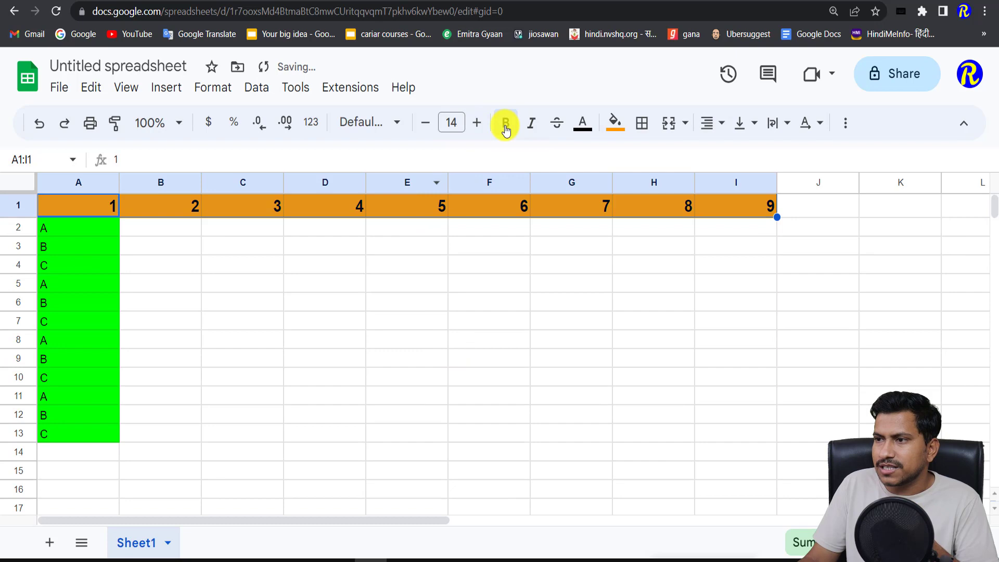
click(539, 127)
click(586, 126)
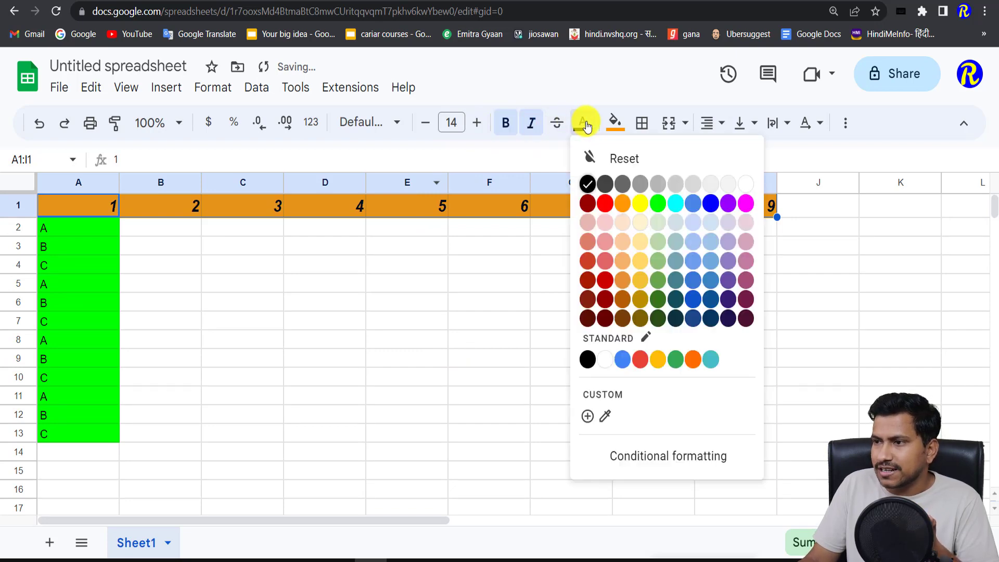
click(641, 204)
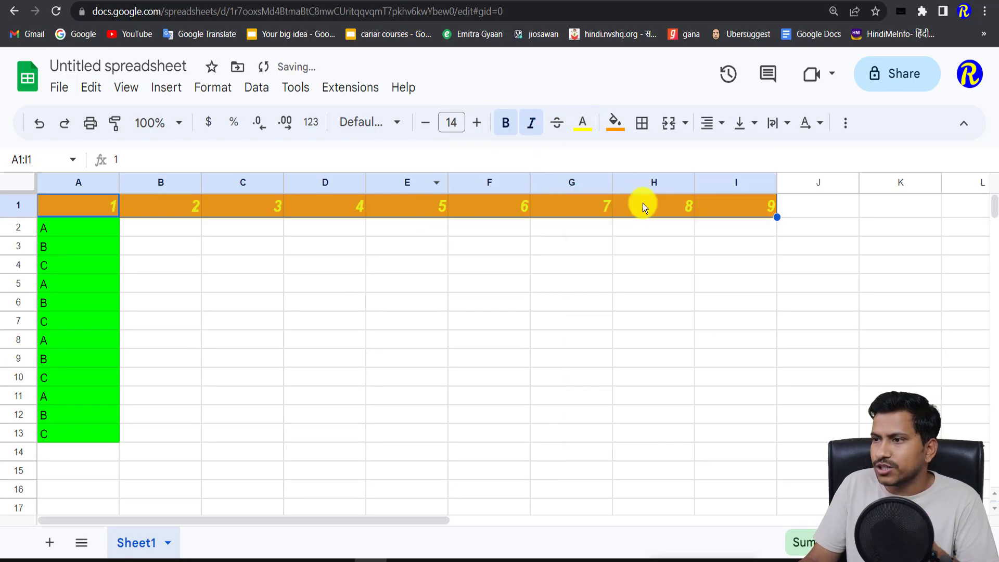
click(616, 124)
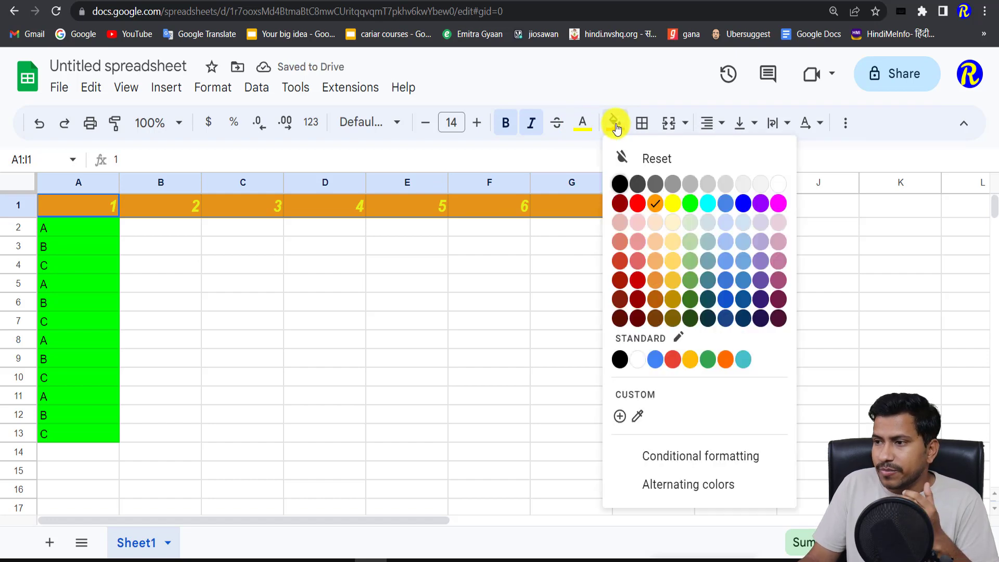
click(710, 299)
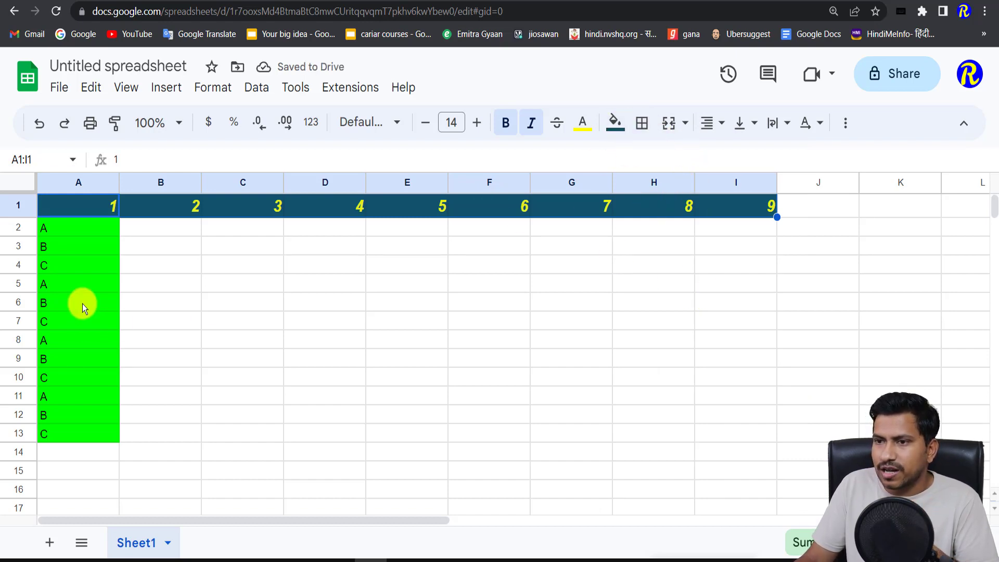
Add black borders to every cell in A1:I14, then select the header row A1:I1
drag(46, 205, 746, 453)
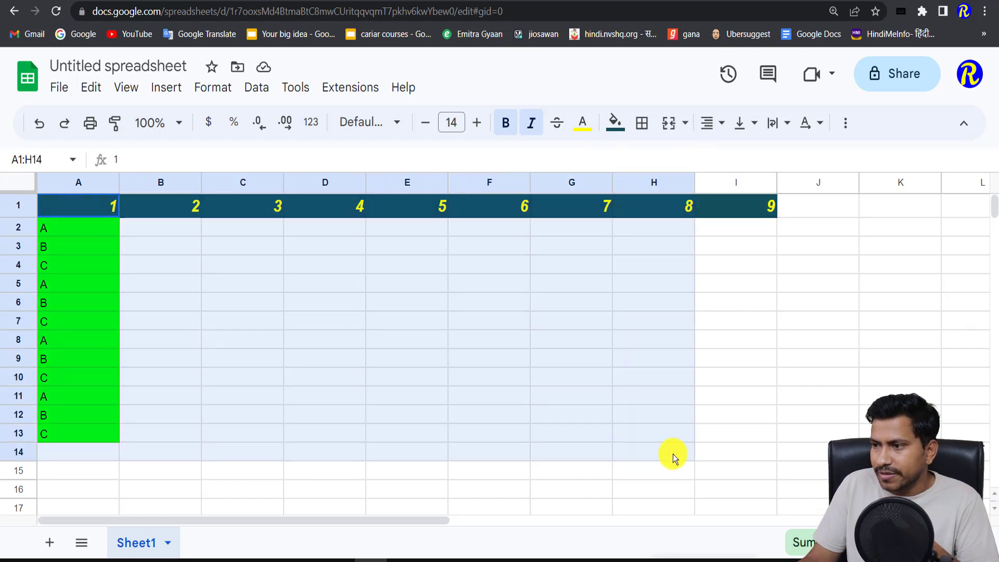
click(642, 124)
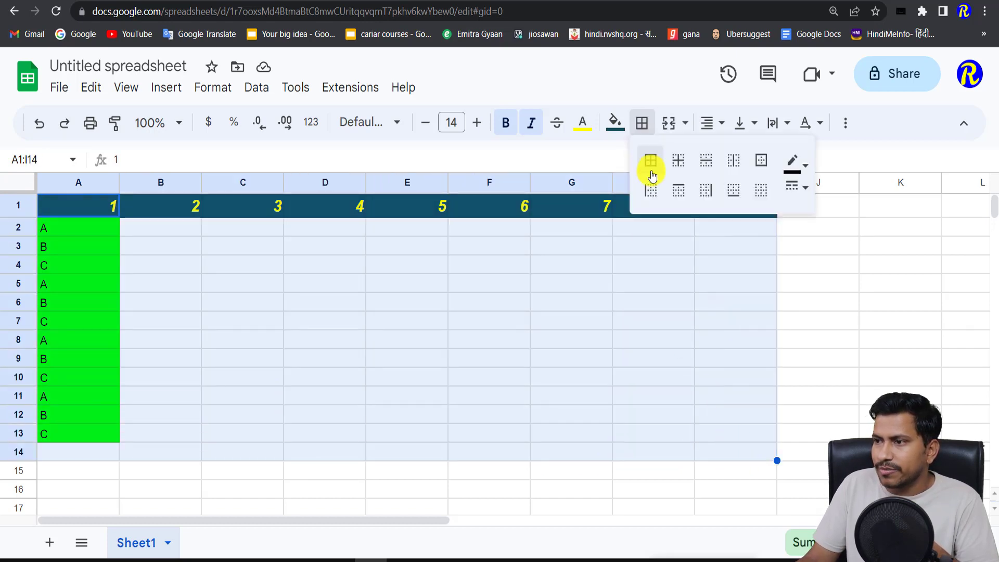
click(652, 166)
click(847, 307)
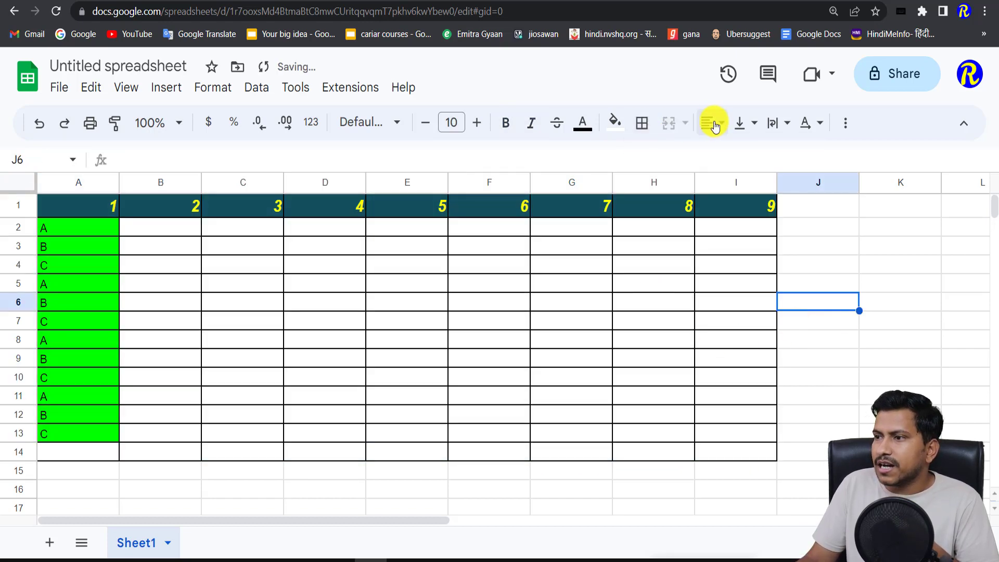
click(660, 244)
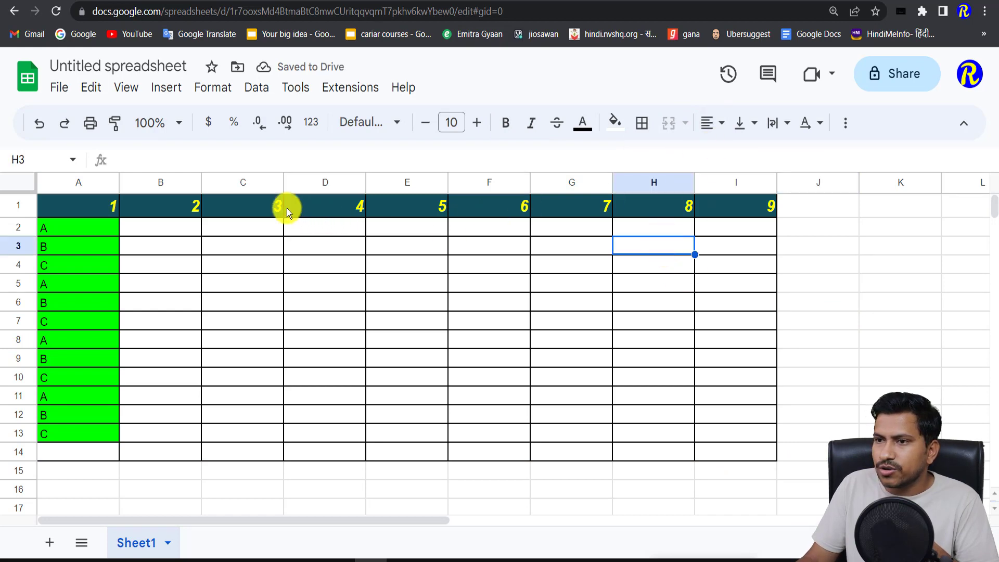
drag(88, 208, 729, 211)
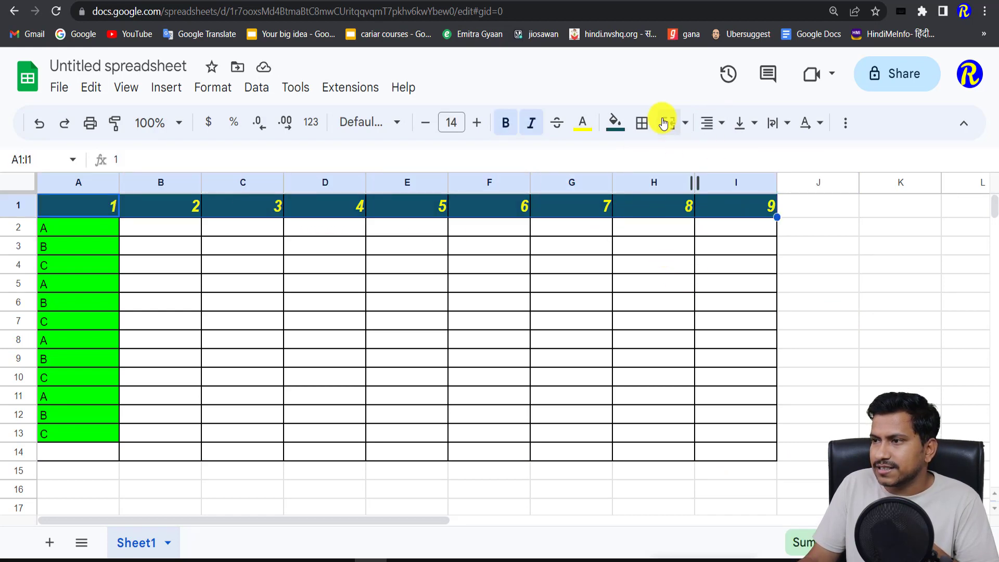
Center-align the header numbers 1–9 in cells A1:I1
click(712, 130)
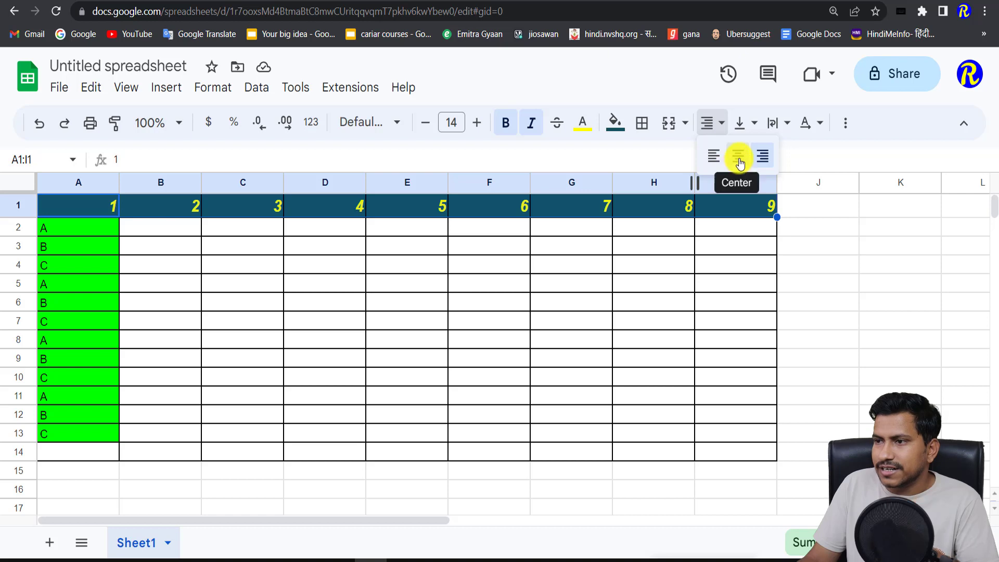
click(736, 155)
click(716, 123)
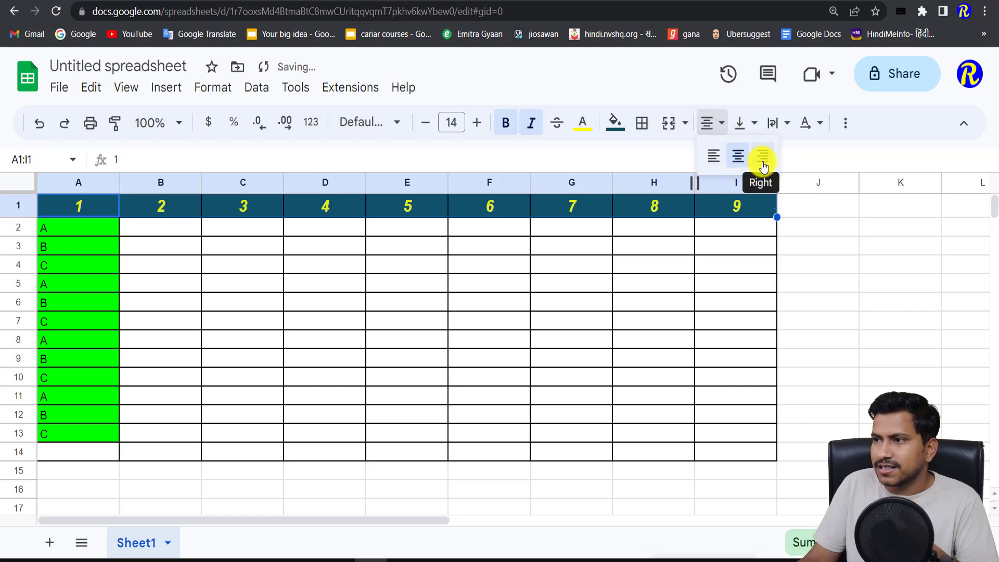
click(736, 207)
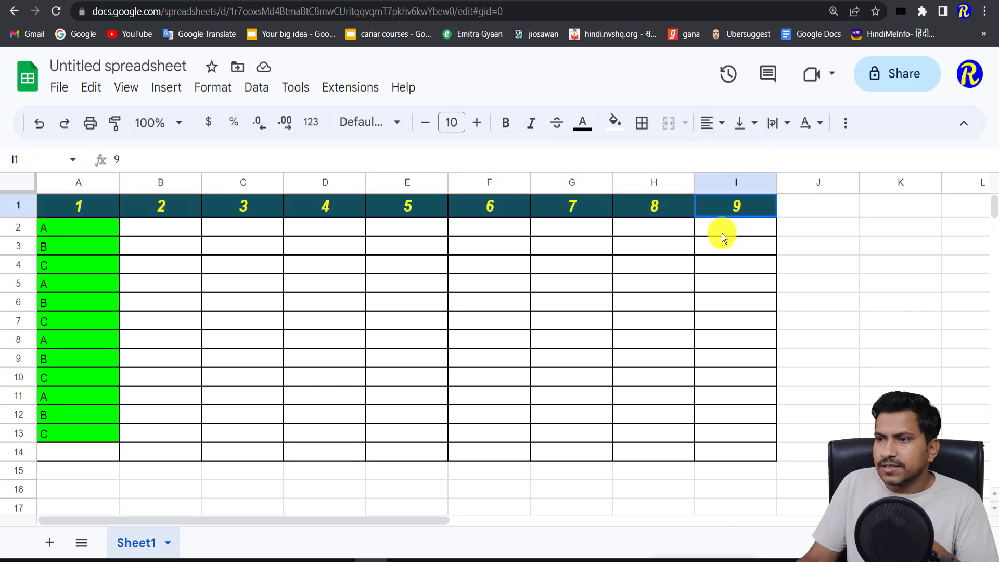
click(379, 294)
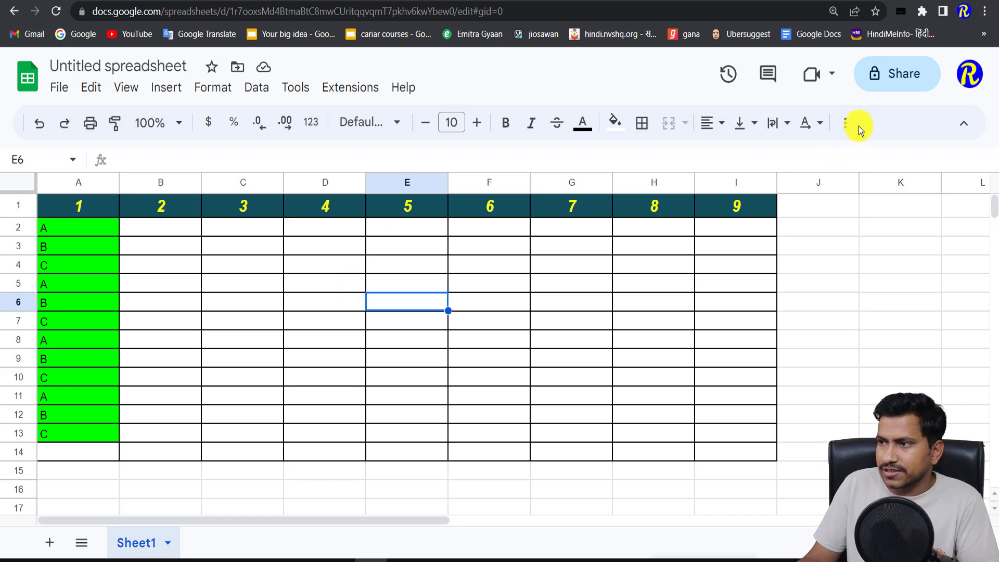
click(846, 125)
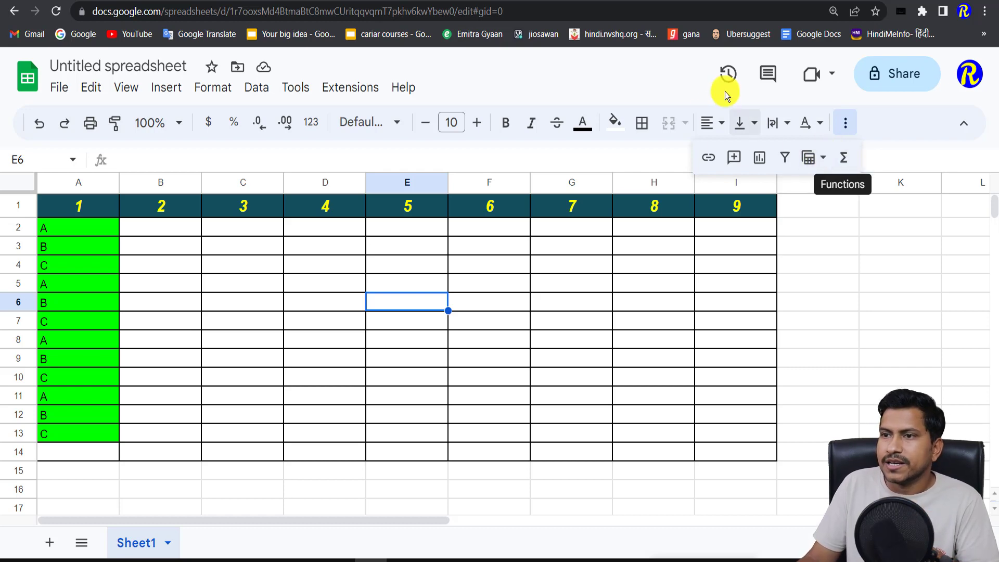
click(63, 94)
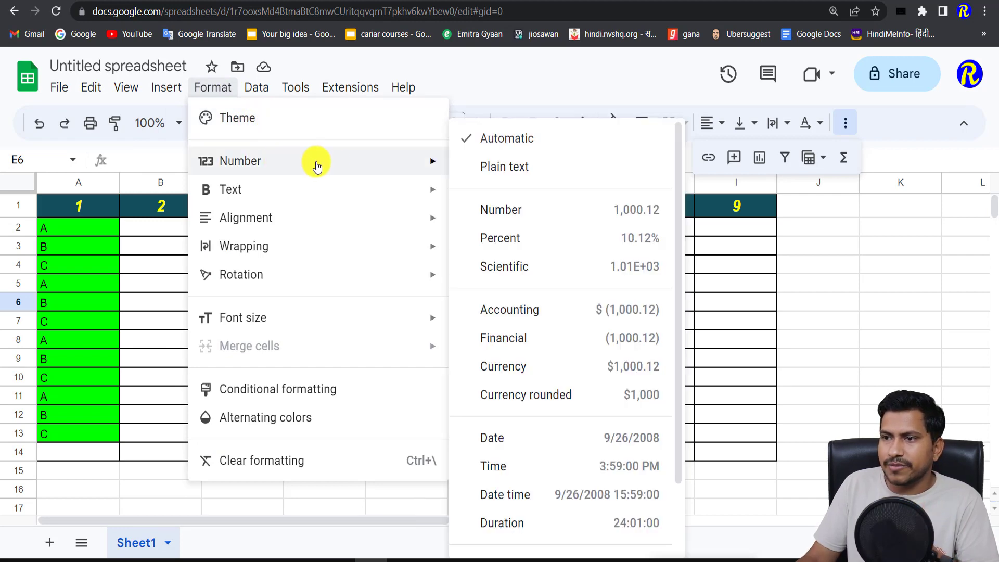
mouse_move(403, 88)
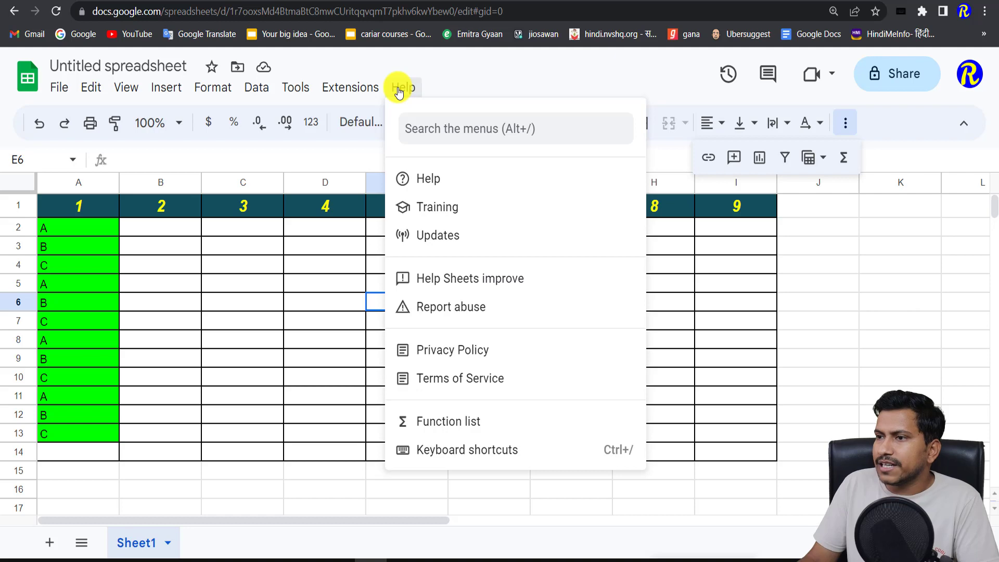
click(667, 80)
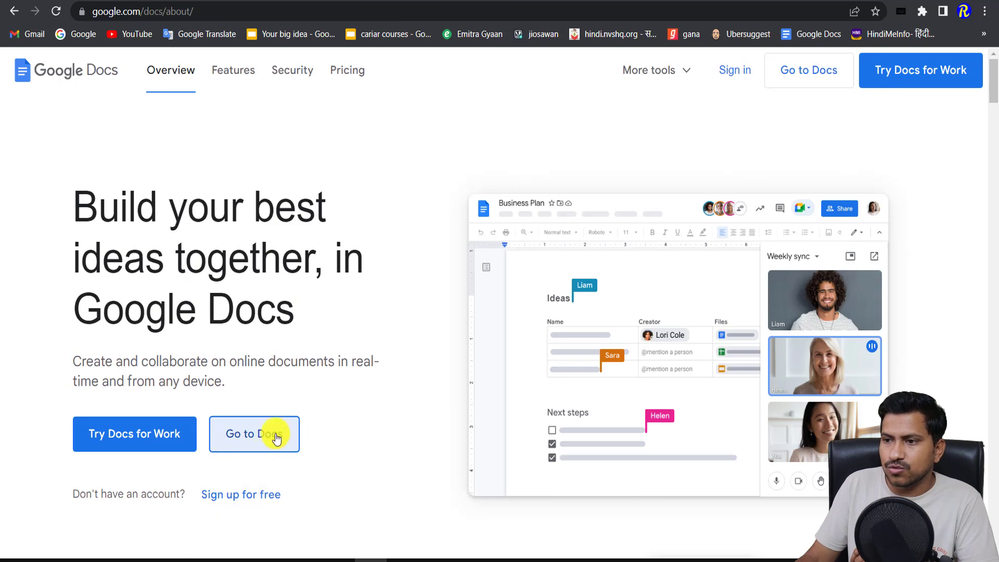
Move from the Docs home page to the Google Slides home page and browse its templates
click(276, 439)
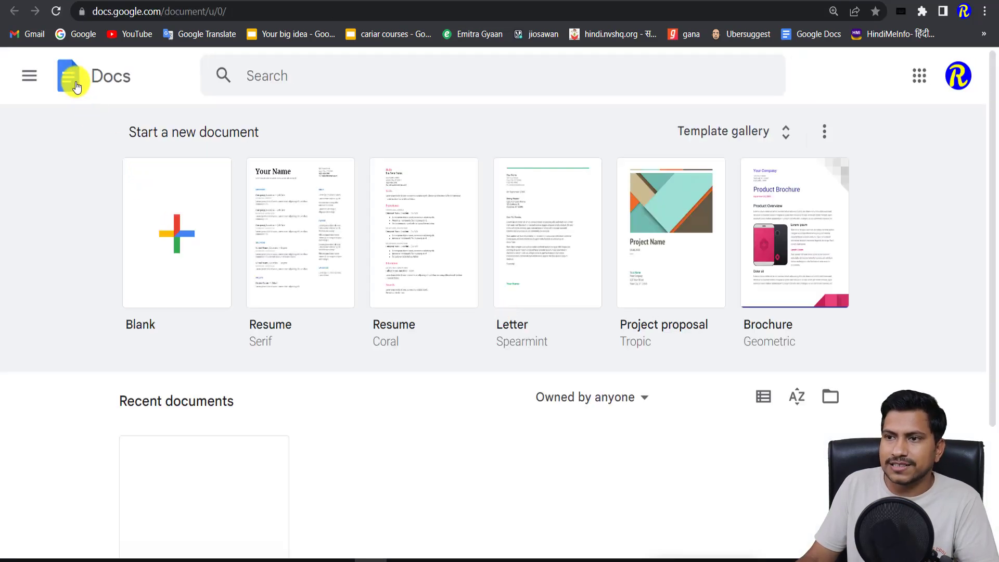
click(30, 76)
click(81, 222)
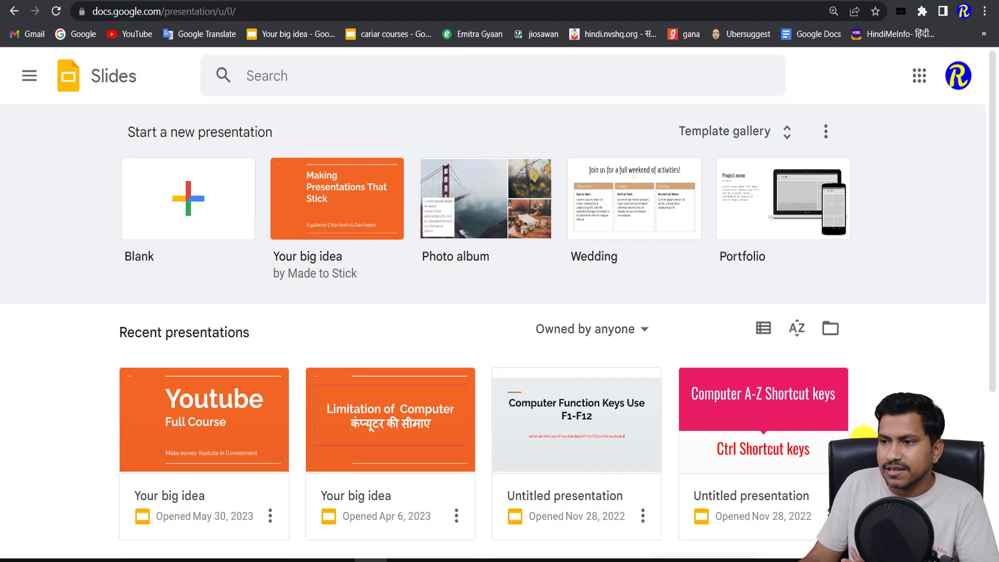
scroll(862, 432, down, 3)
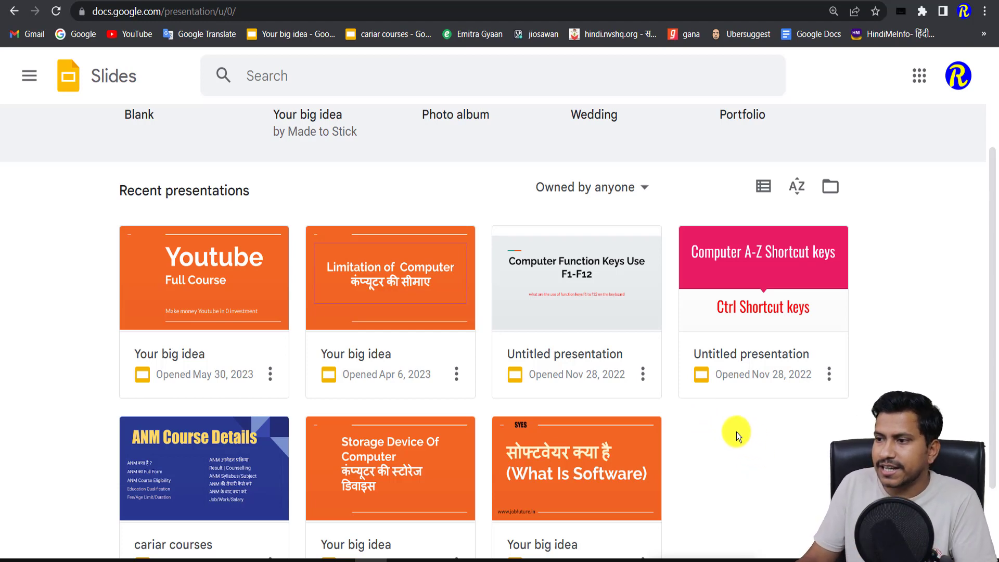
scroll(769, 461, up, 3)
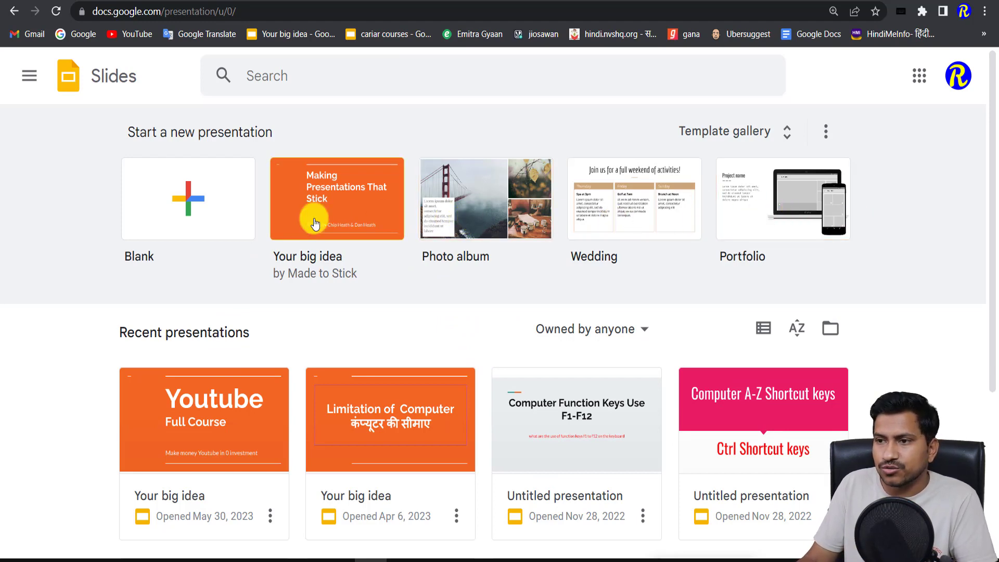
Create a blank presentation and preview the Focus, Shift and Paradigm themes
click(220, 217)
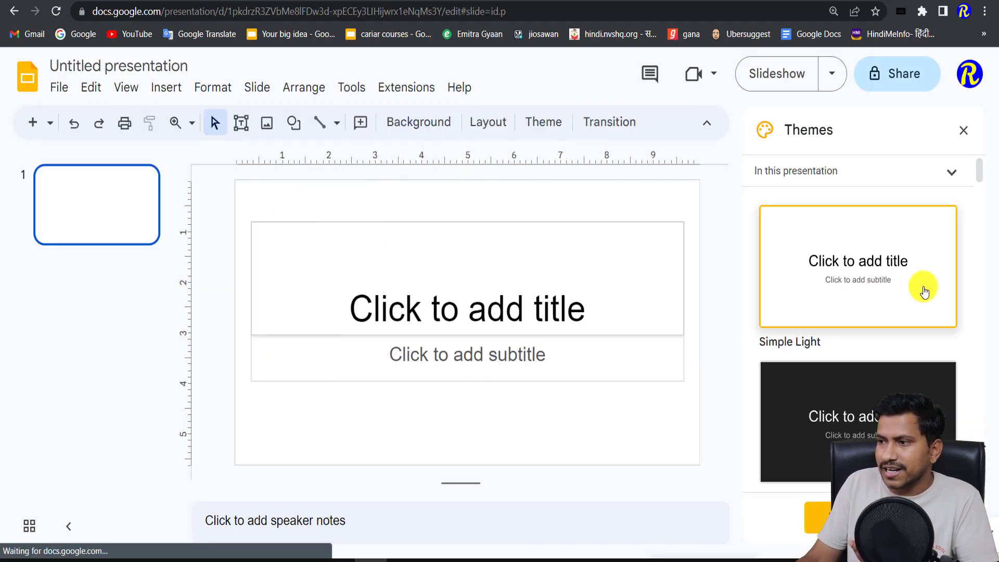
scroll(916, 290, down, 3)
scroll(919, 290, down, 2)
scroll(920, 291, down, 2)
click(888, 312)
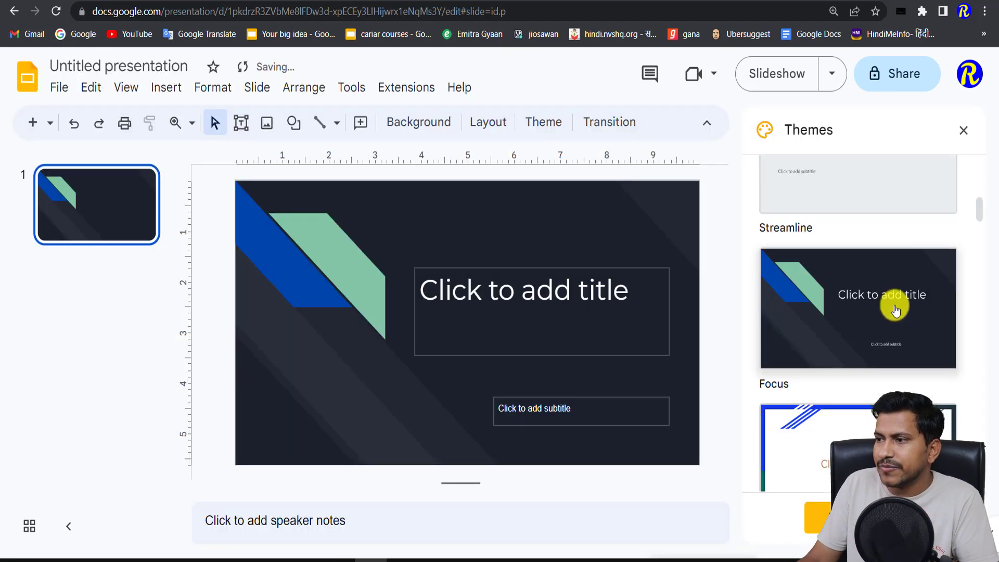
scroll(893, 310, down, 2)
scroll(896, 307, down, 2)
click(892, 254)
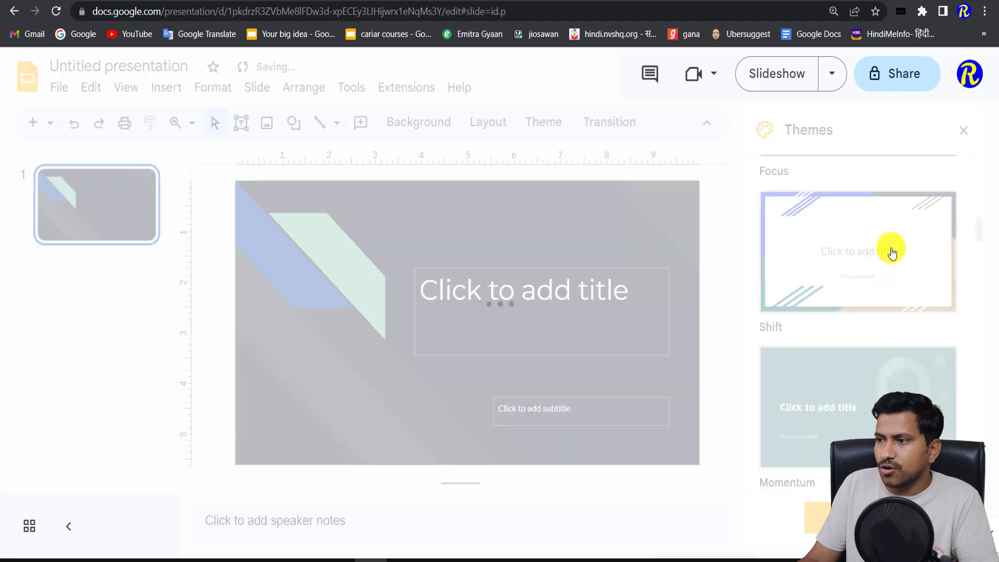
scroll(891, 255, down, 2)
scroll(891, 260, down, 2)
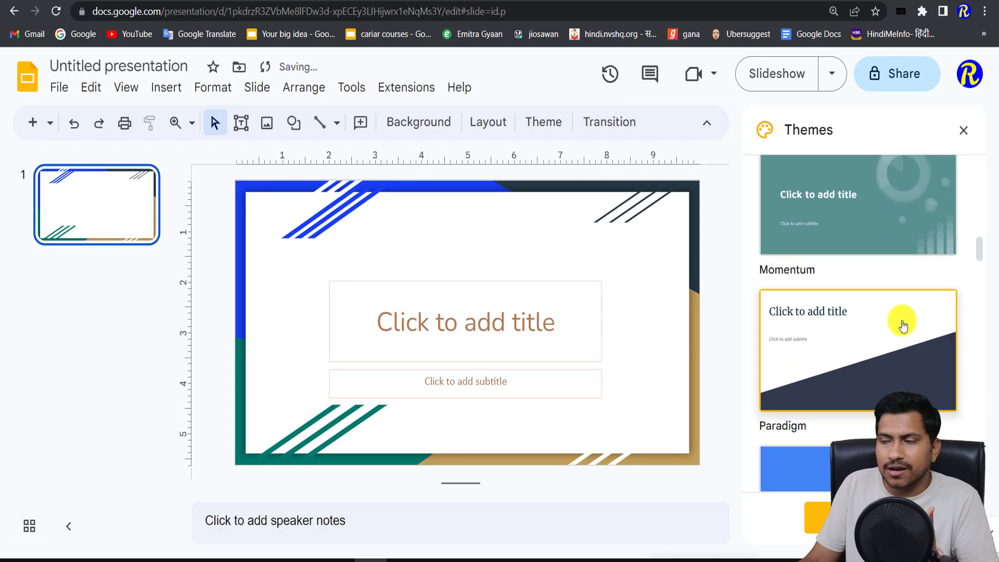
click(902, 325)
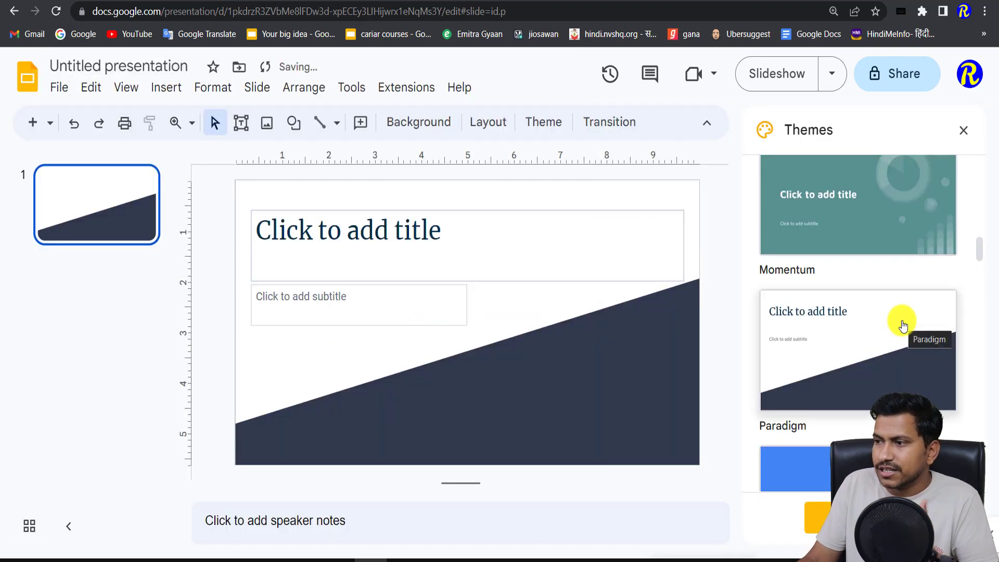
Apply the Spearmint theme and start editing the title placeholder
scroll(902, 326, down, 3)
scroll(902, 326, down, 1)
scroll(902, 326, down, 4)
scroll(903, 327, down, 3)
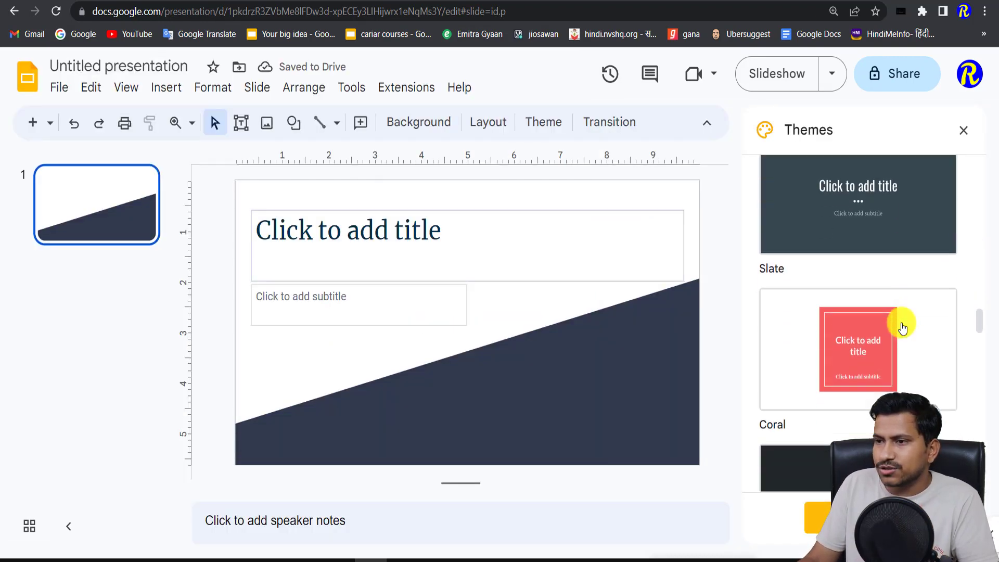
scroll(903, 328, down, 4)
click(894, 311)
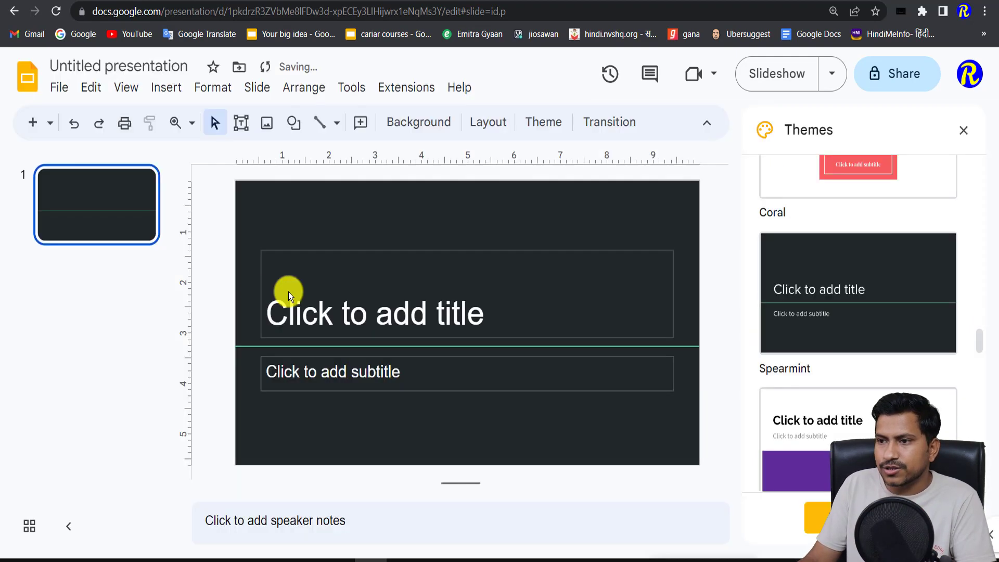
click(498, 310)
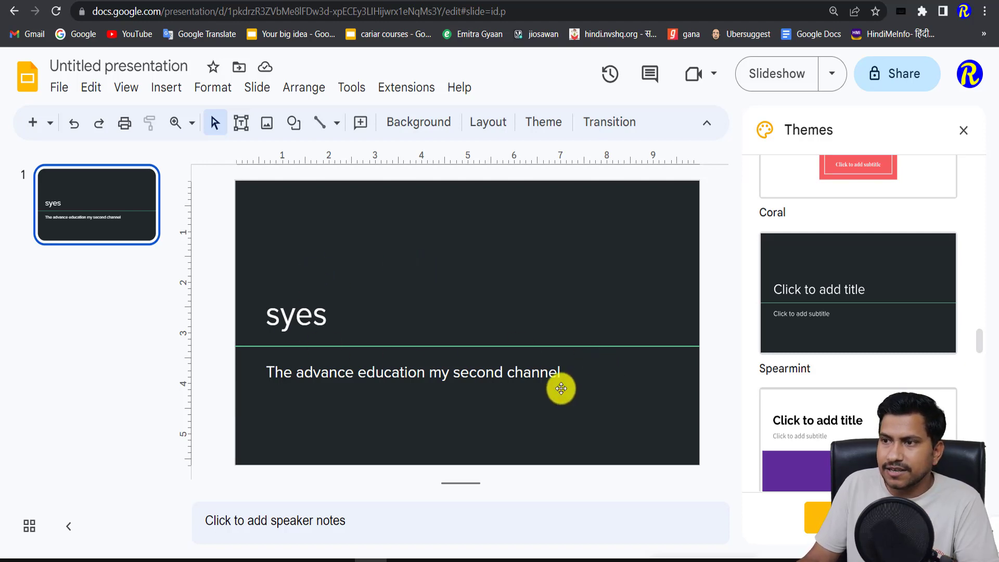
Insert a Section header slide plus two more like it, making four slides
double_click(298, 318)
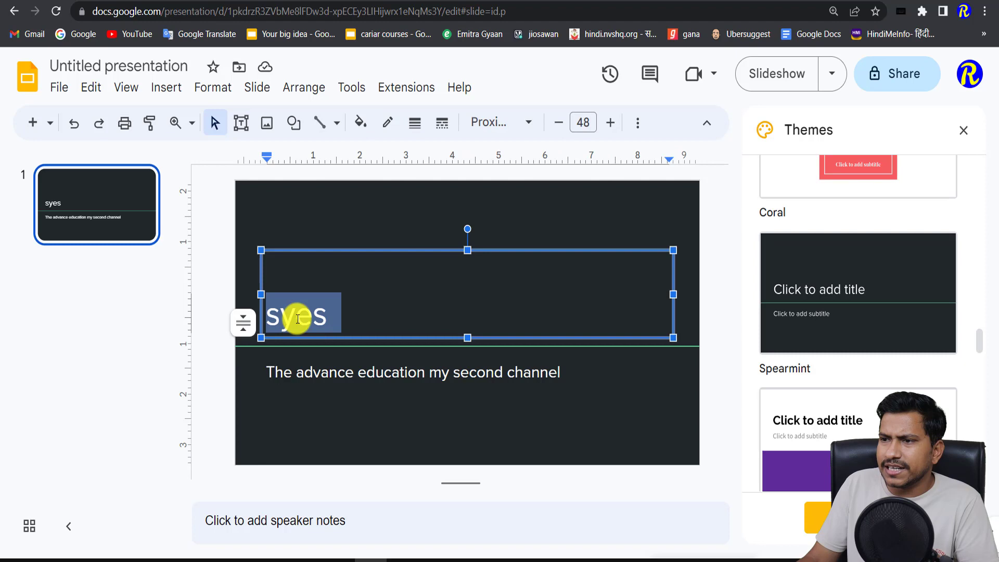
click(50, 124)
click(182, 181)
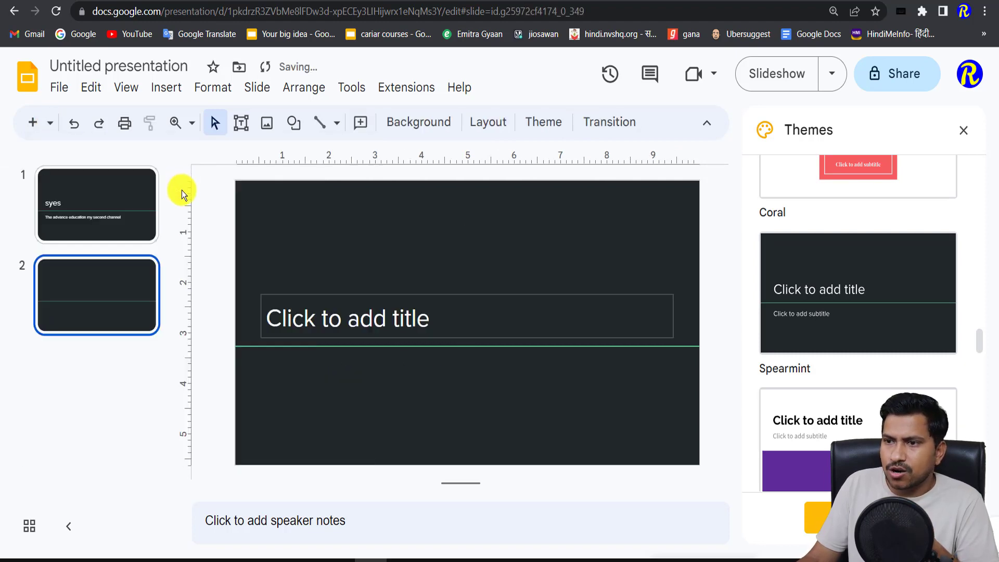
click(35, 125)
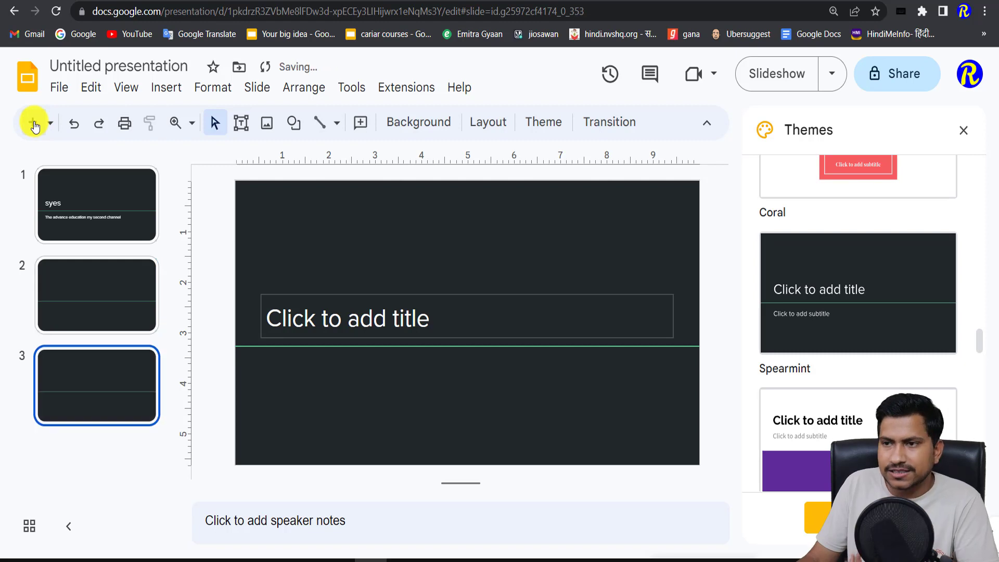
click(34, 125)
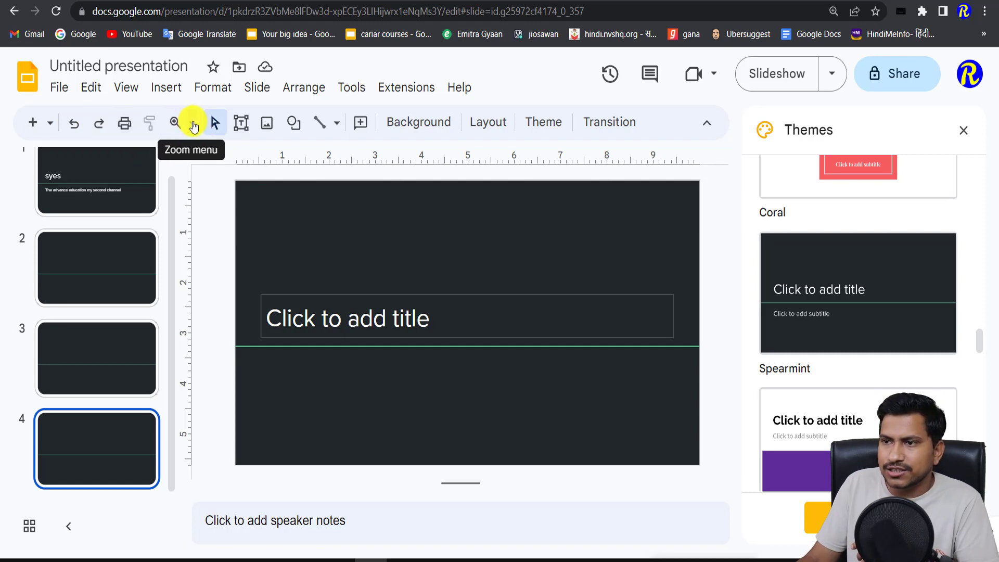
click(194, 126)
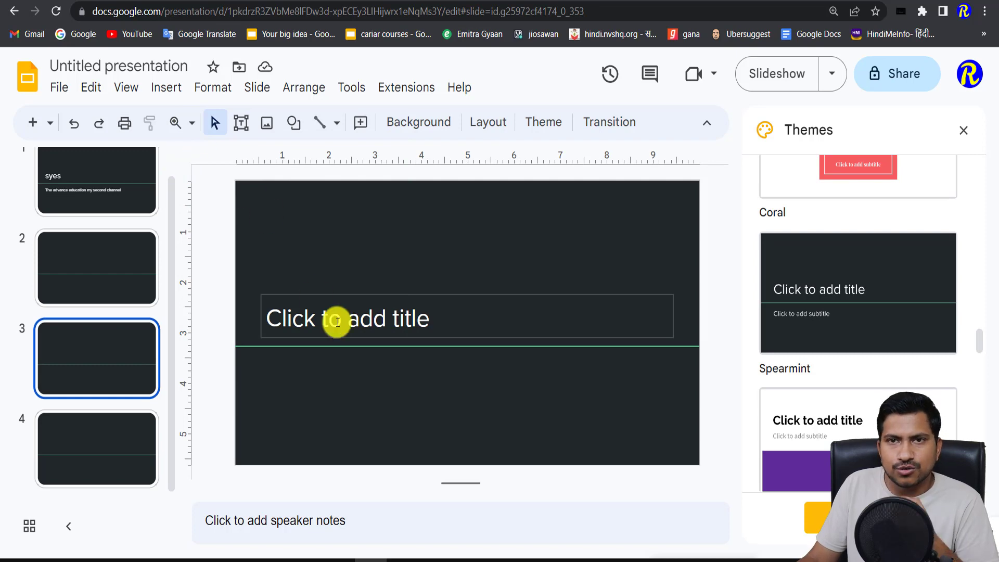
Draw a text box near the top of slide 3
click(243, 127)
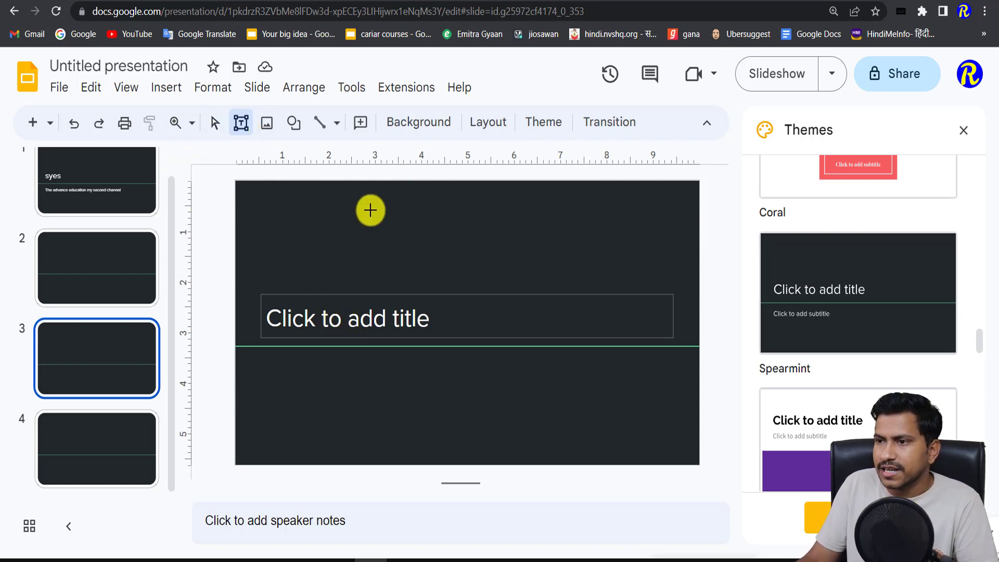
drag(369, 209, 668, 254)
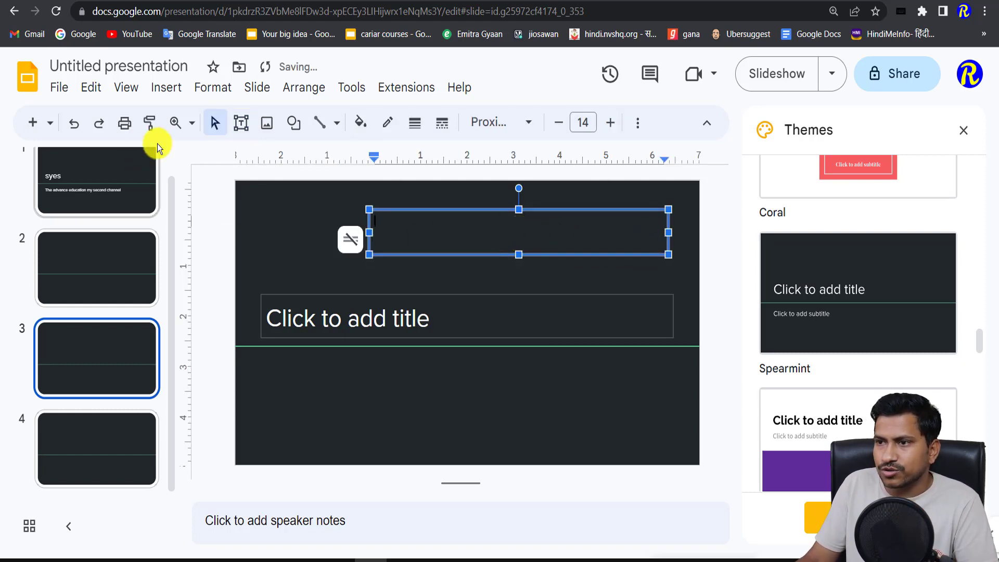
click(315, 230)
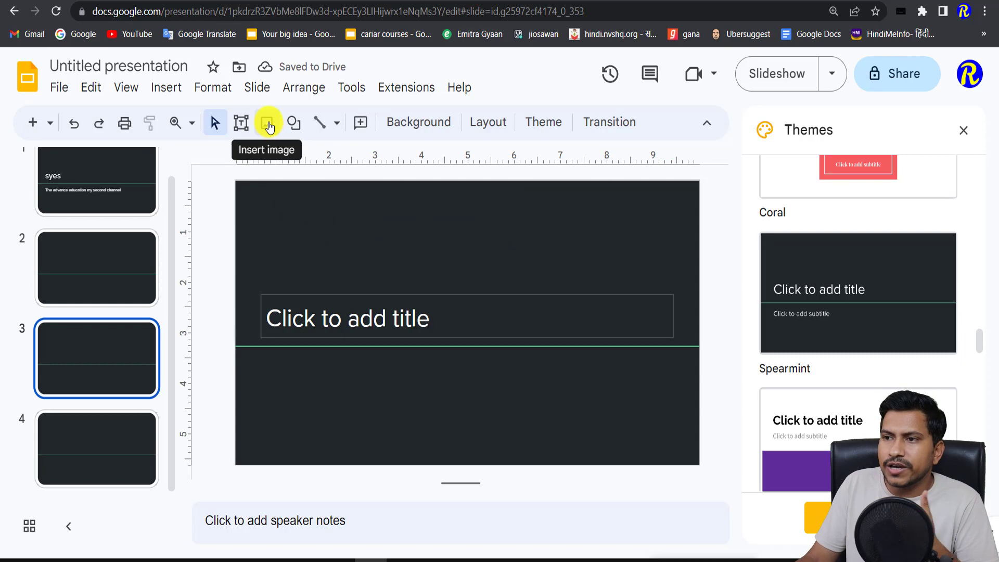
Upload the folder-password picture and move it to the slide's lower right
click(269, 126)
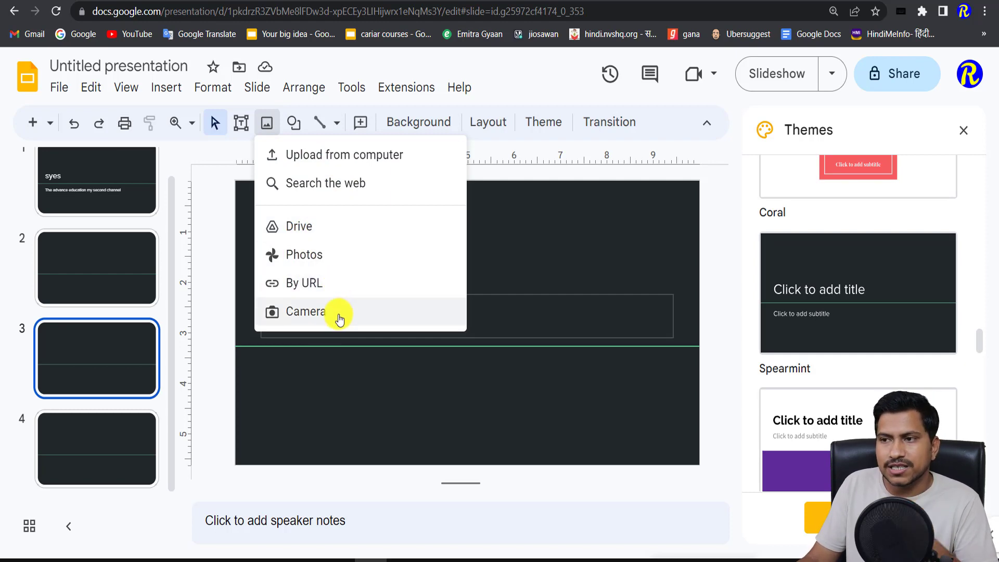
click(365, 158)
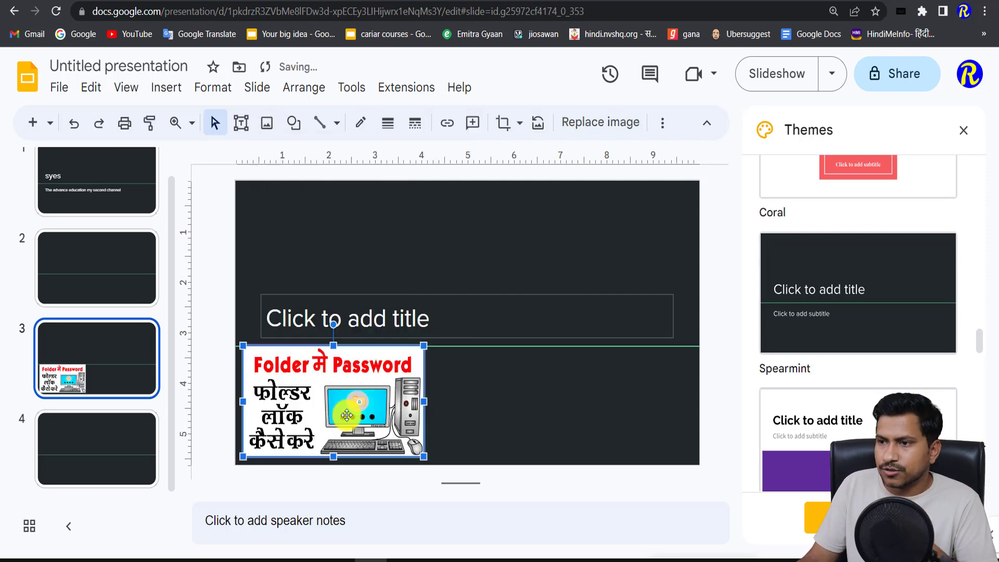
mouse_move(344, 420)
mouse_down()
mouse_move(614, 397)
mouse_move(574, 404)
mouse_up()
click(426, 242)
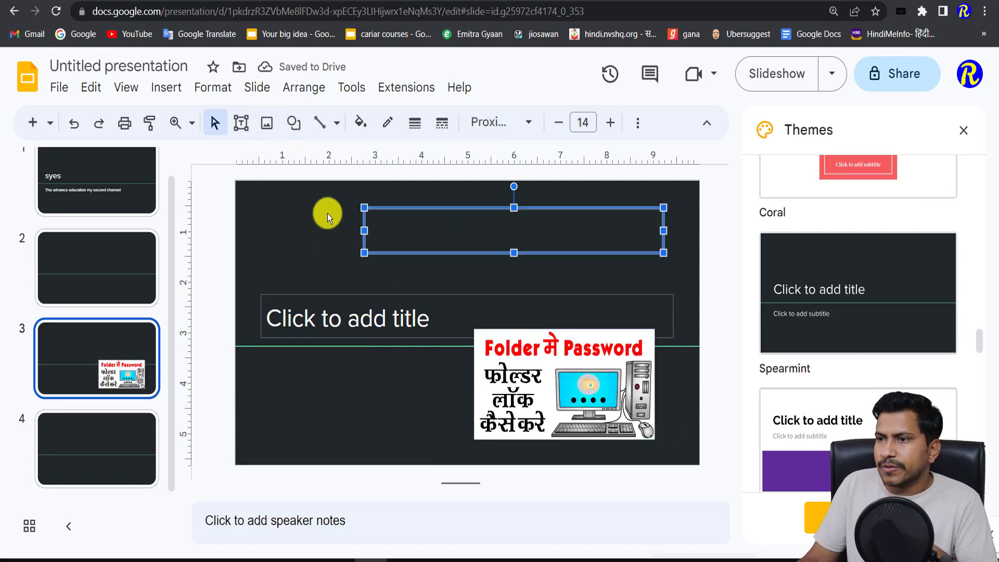
click(295, 124)
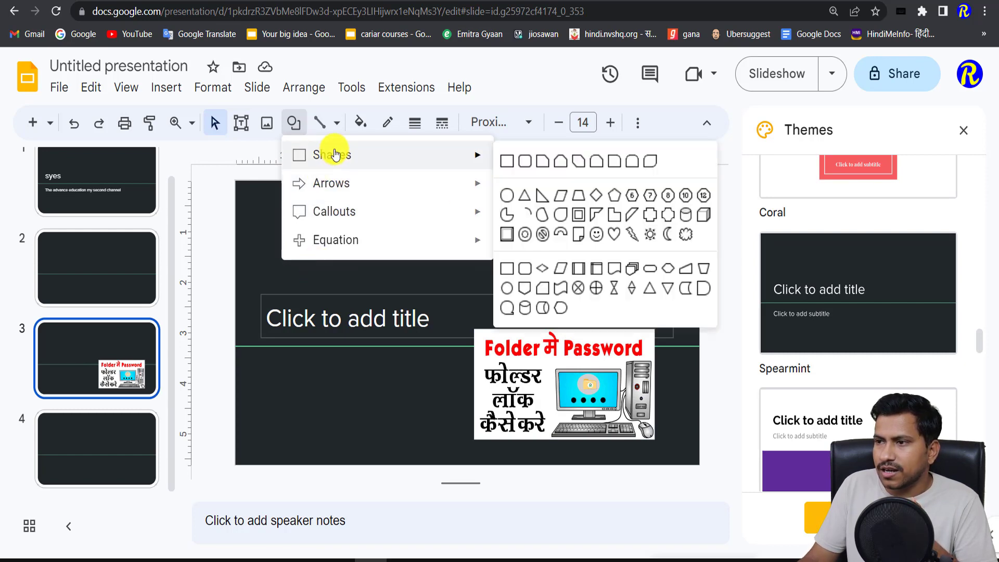
mouse_move(331, 155)
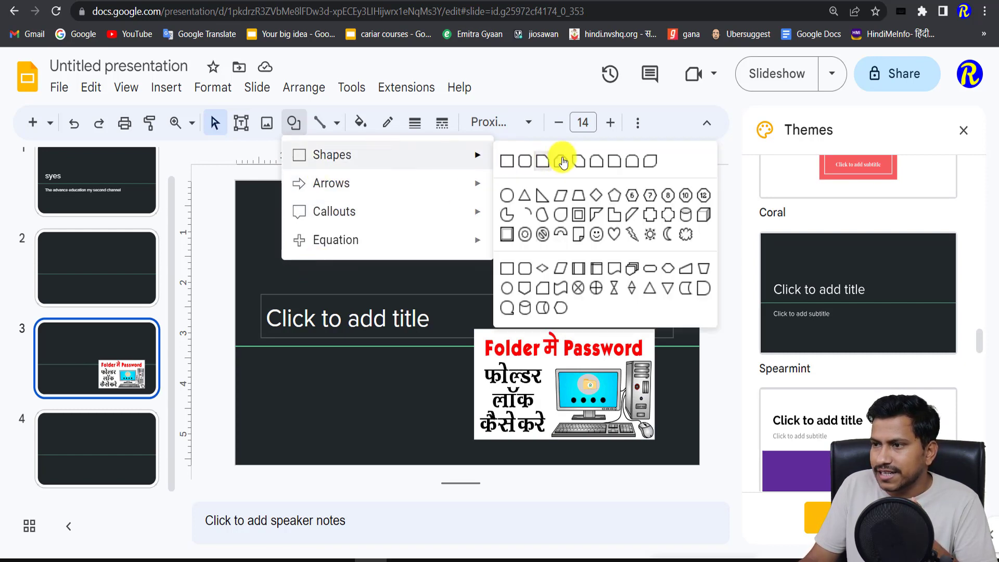
Draw a curved flowchart shape on the slide's left and nudge the text box
click(684, 292)
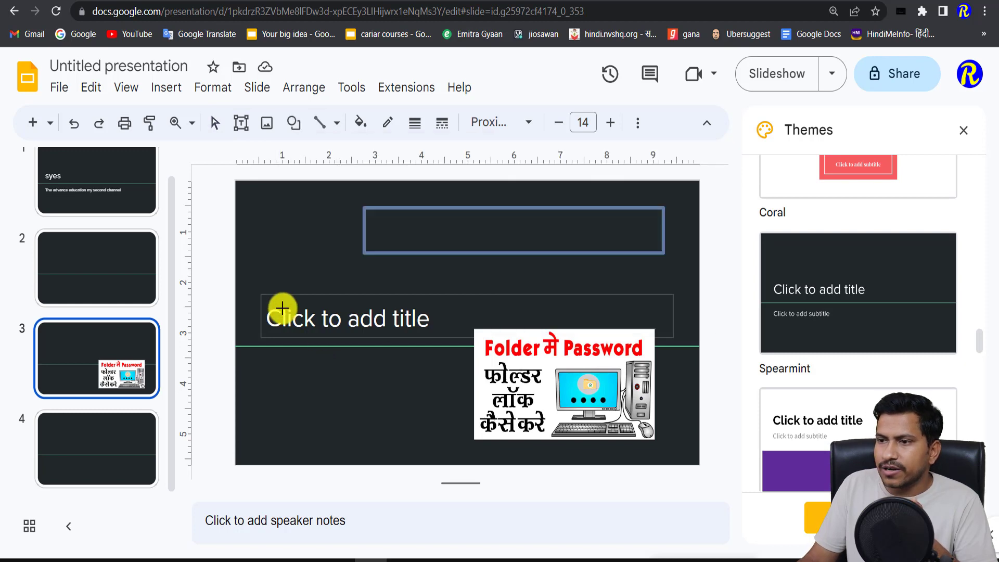
drag(288, 268, 414, 343)
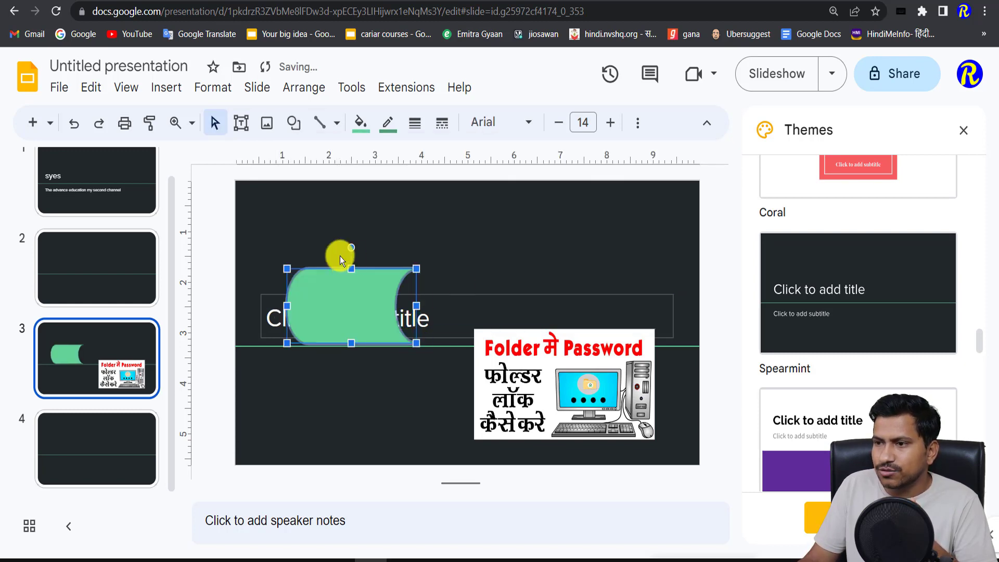
drag(448, 207, 505, 245)
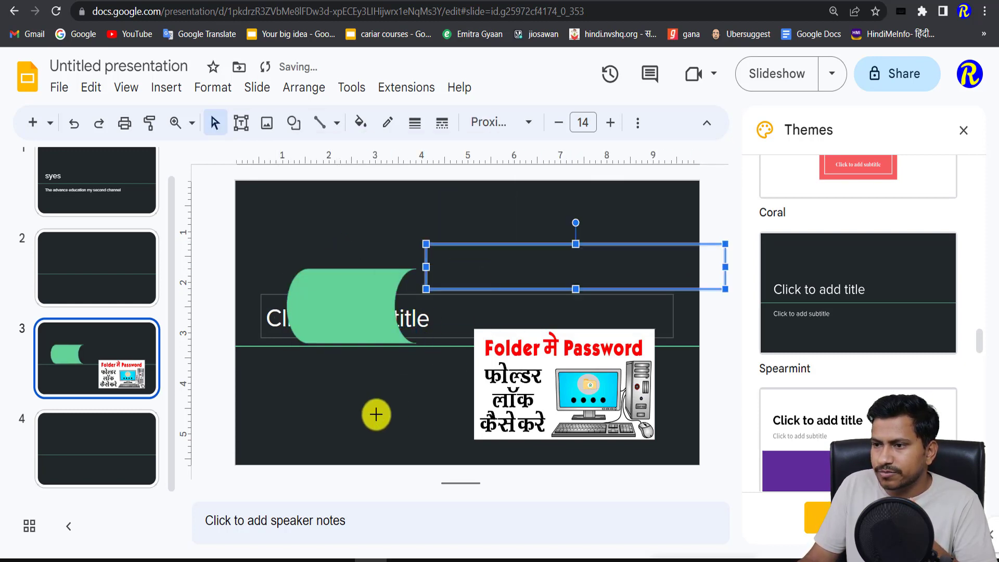
drag(357, 391, 403, 421)
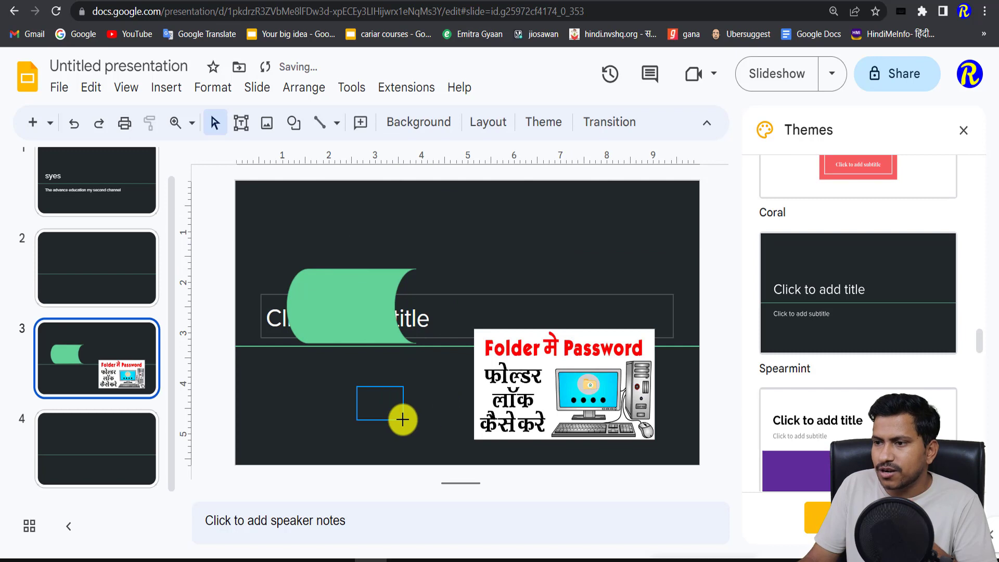
Add a starburst callout below the title area and fill it yellow
click(294, 123)
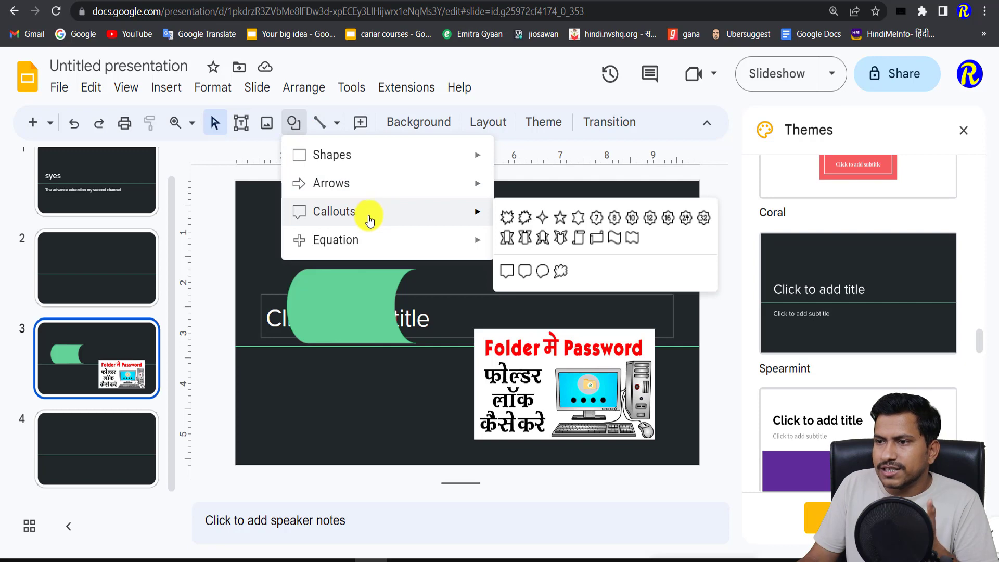
mouse_move(334, 211)
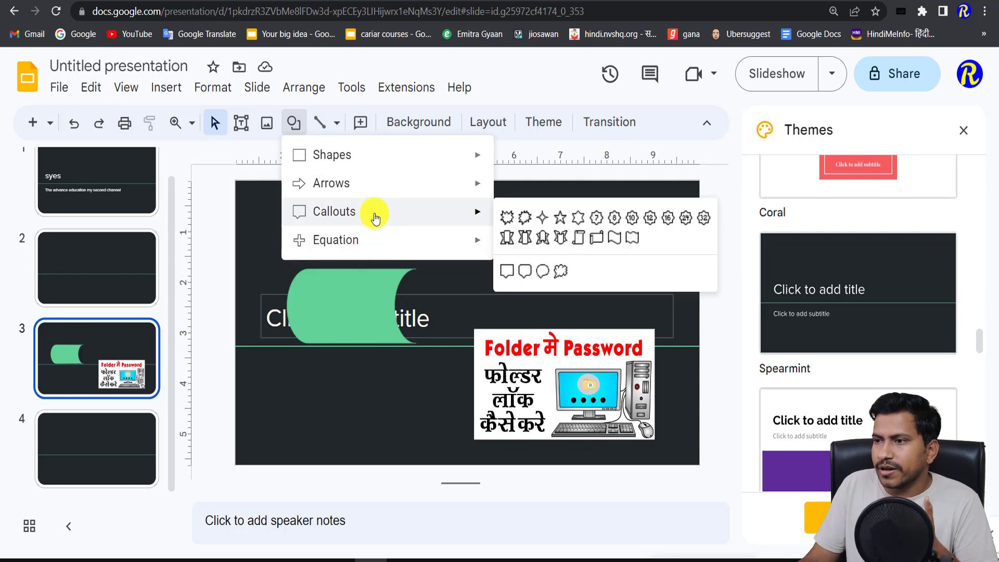
click(514, 220)
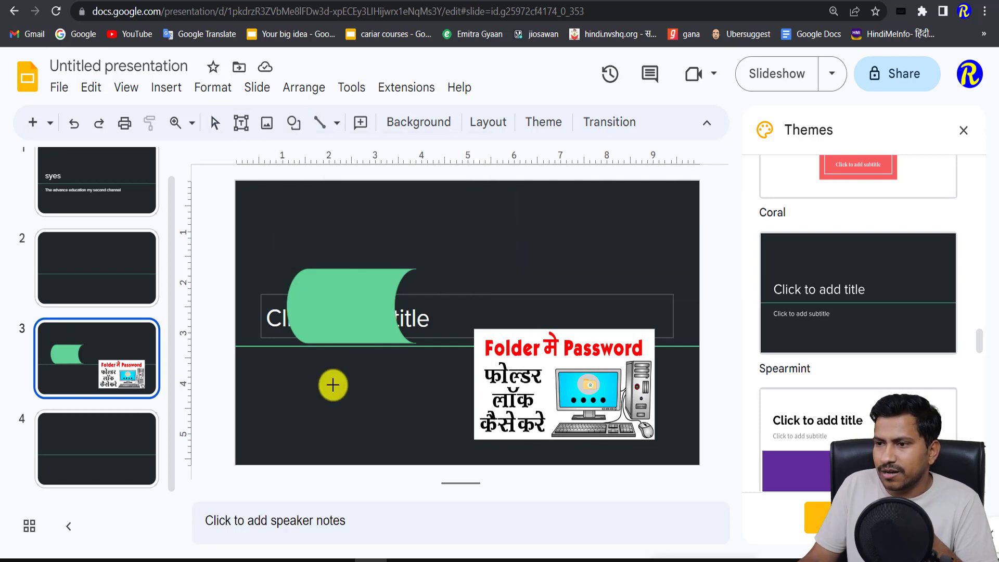
drag(333, 383, 417, 443)
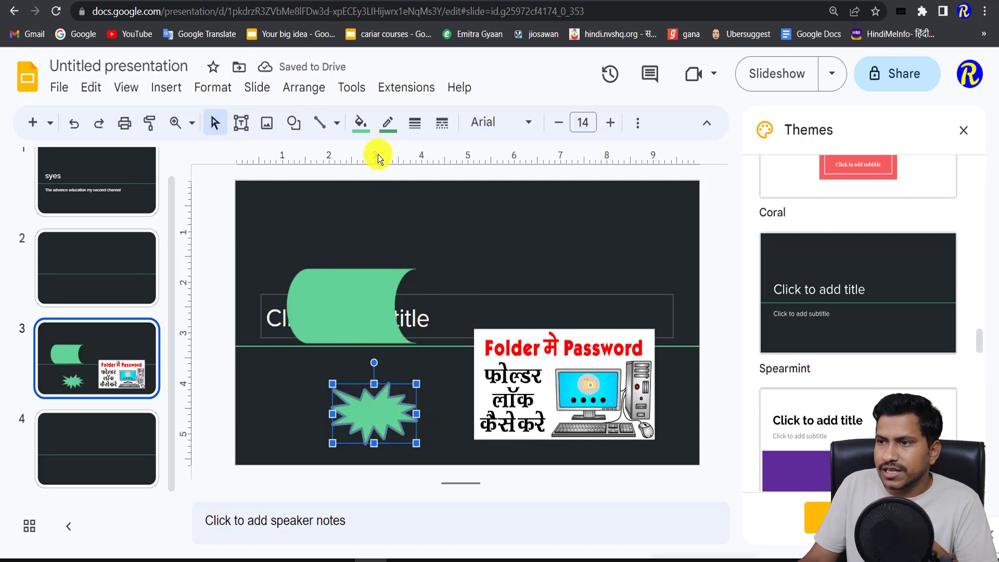
click(360, 123)
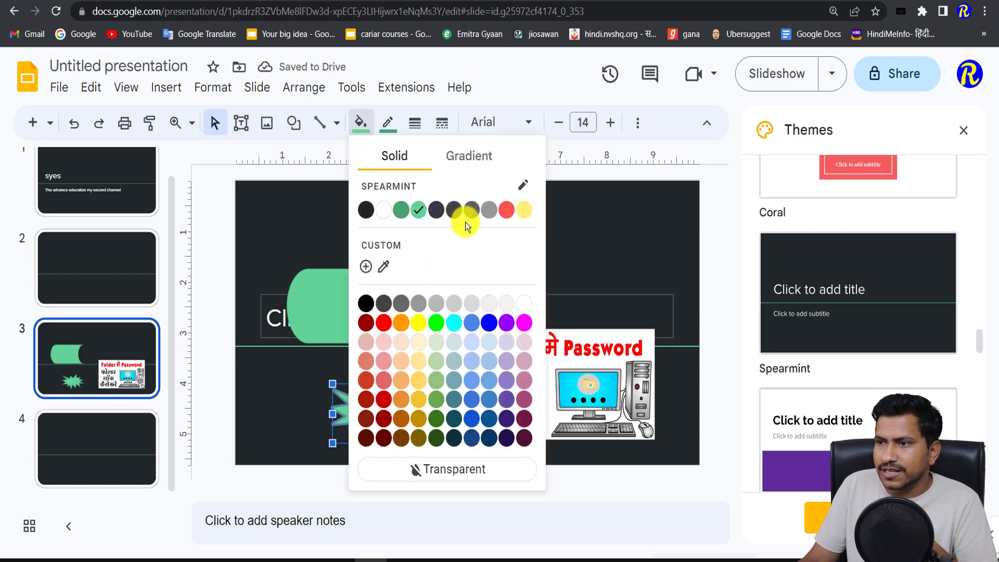
click(454, 213)
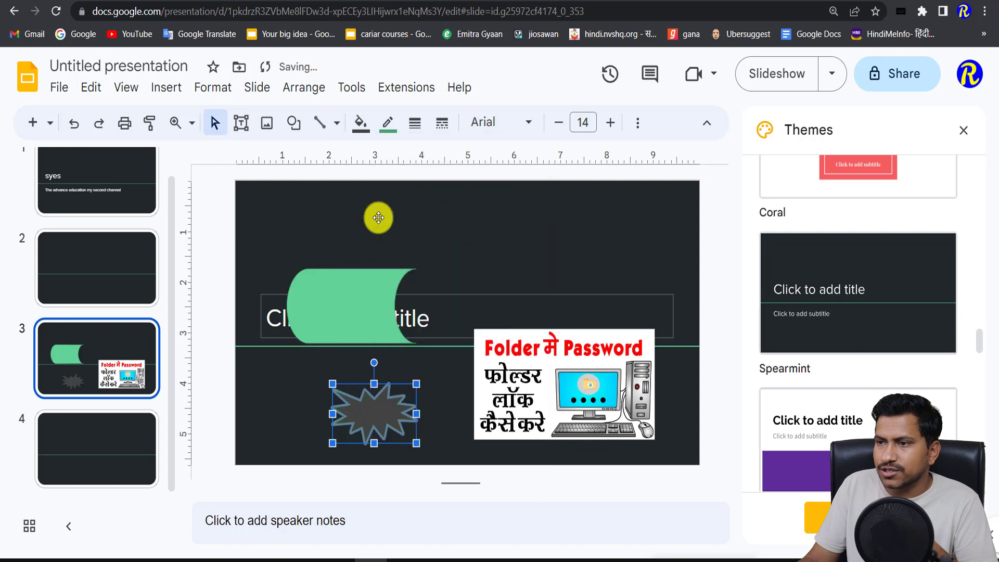
click(361, 123)
click(421, 384)
click(523, 265)
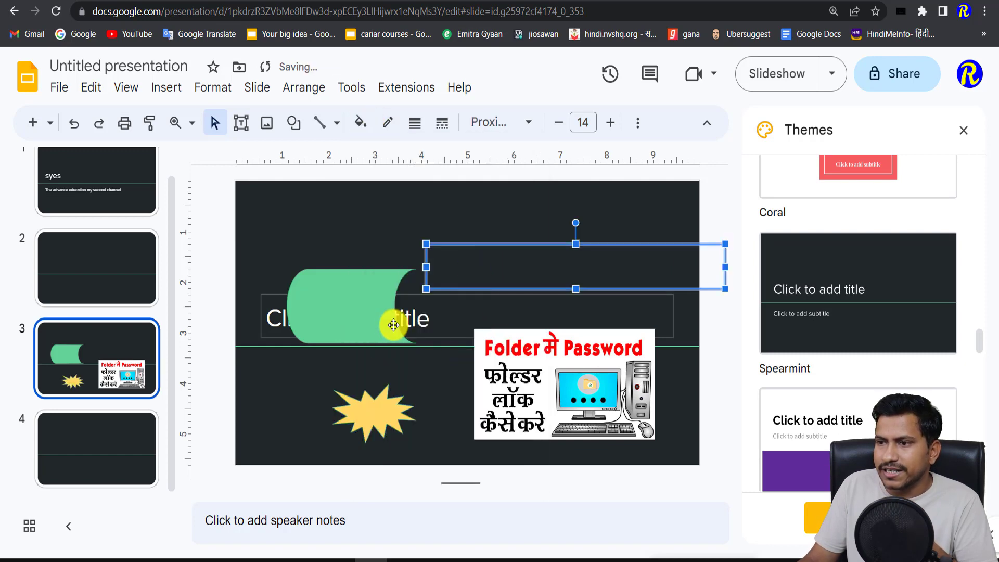
click(315, 173)
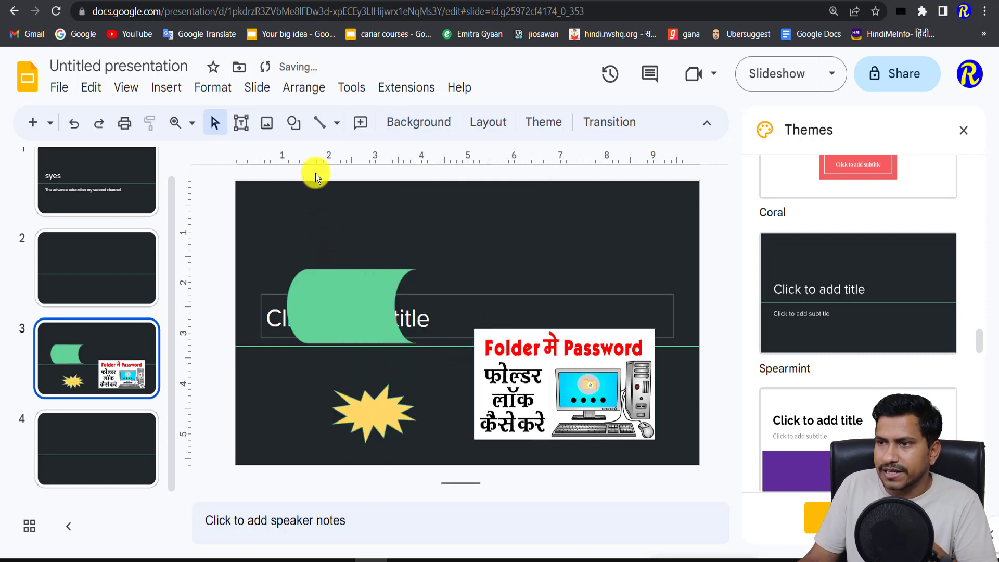
Draw a horizontal line and a short near-vertical line near the slide top
click(324, 129)
drag(274, 220, 580, 221)
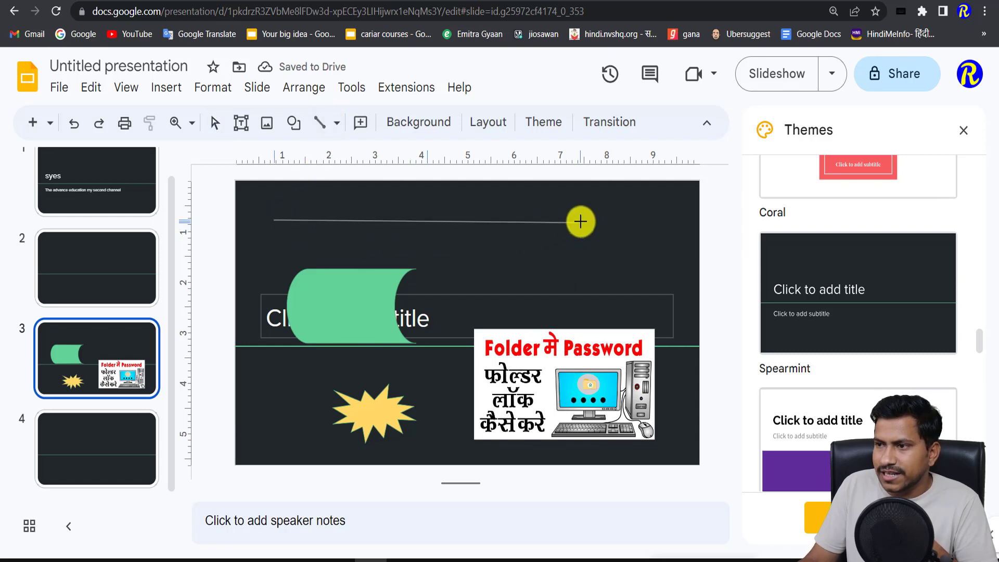
click(301, 196)
click(320, 122)
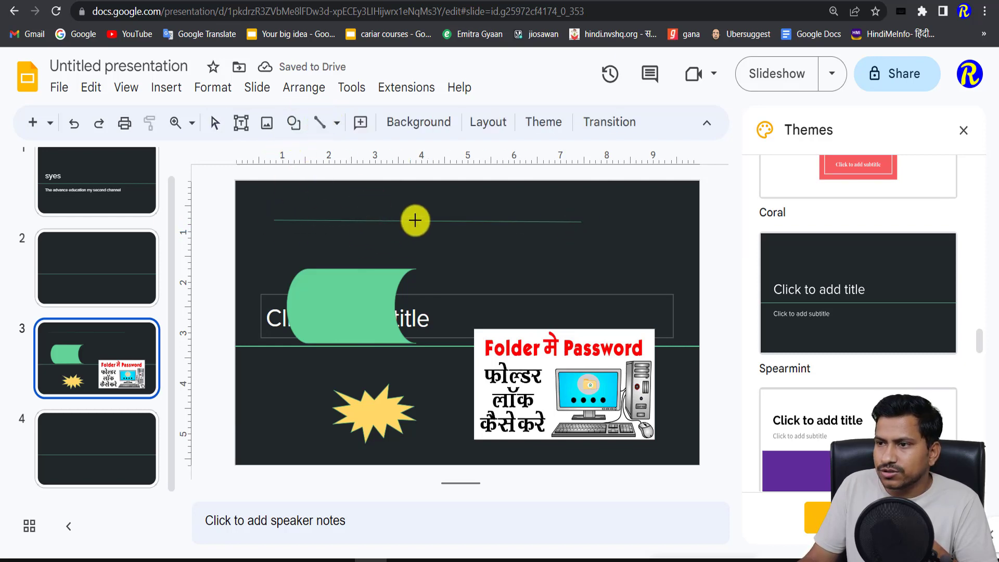
mouse_move(417, 207)
mouse_down()
mouse_move(426, 266)
mouse_move(477, 275)
mouse_up()
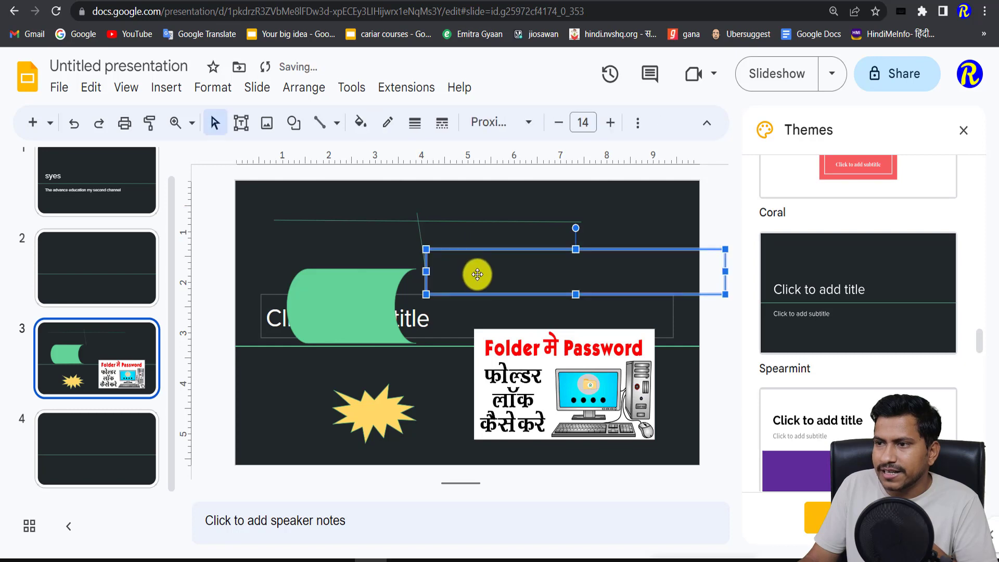
click(445, 208)
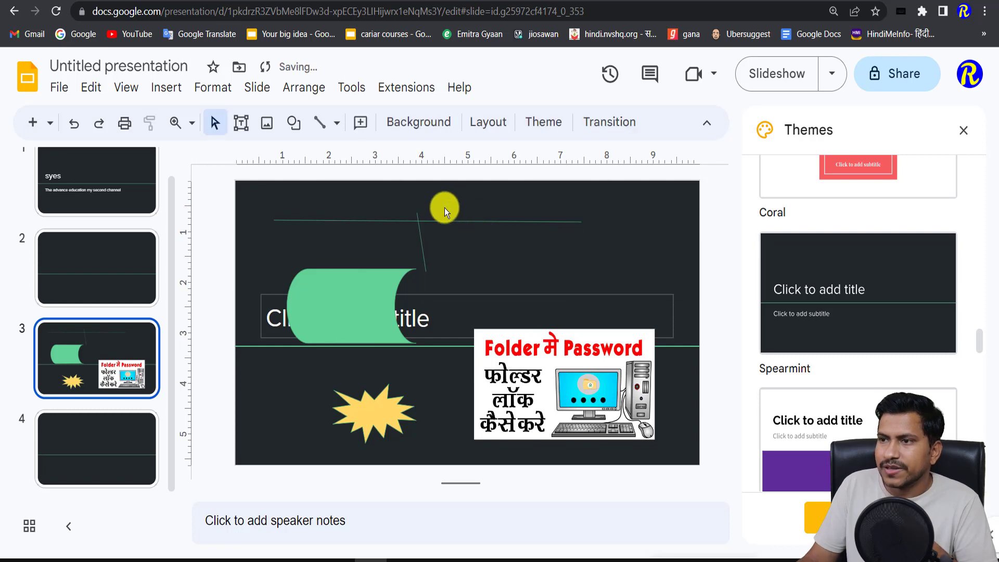
click(362, 126)
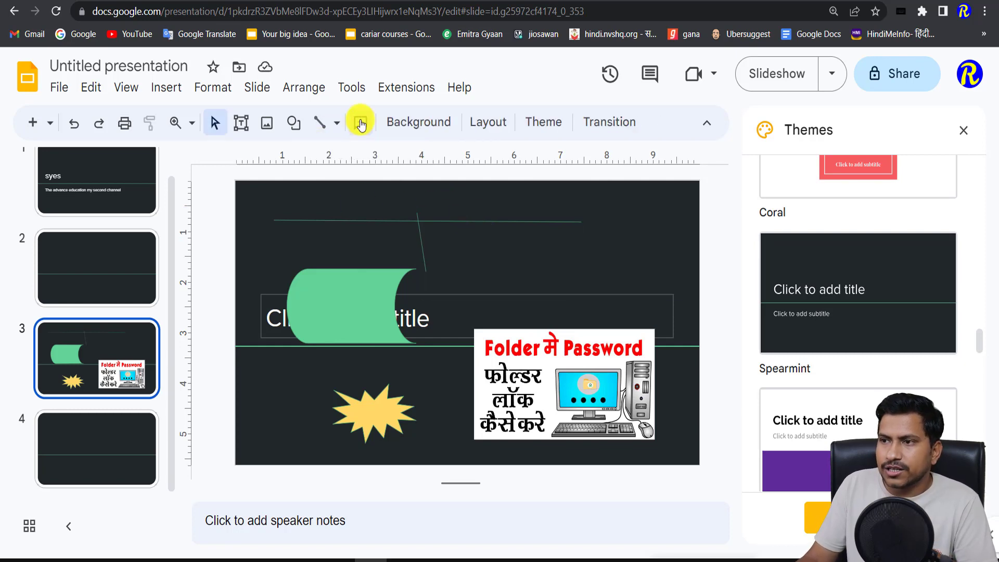
Change slide 3's background colour to green
click(438, 126)
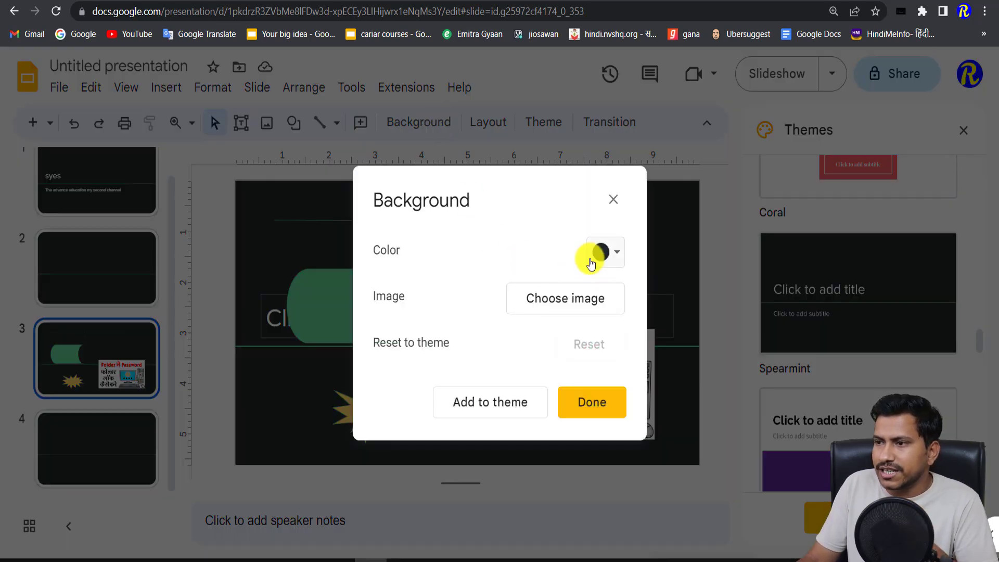
click(618, 255)
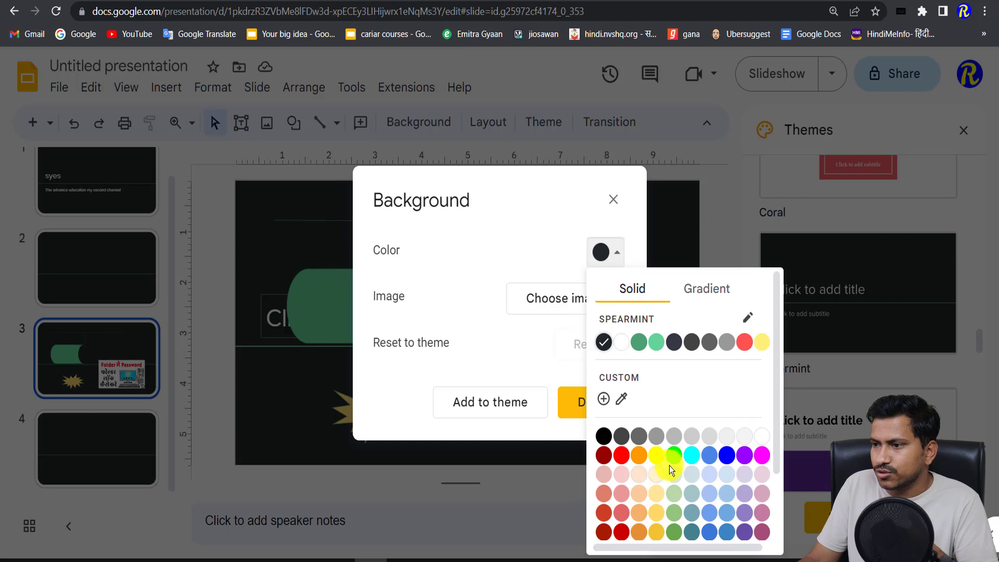
click(674, 531)
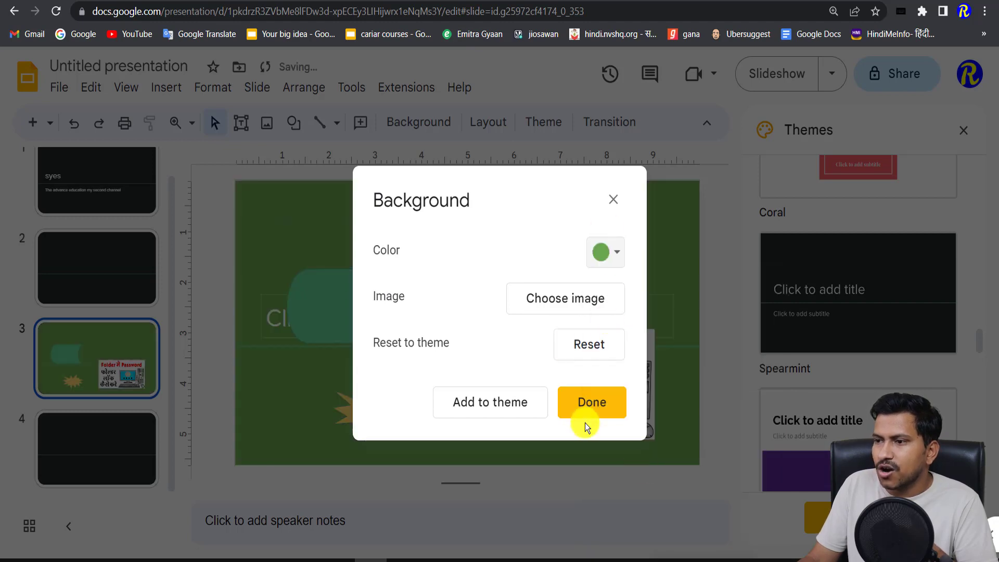
click(594, 407)
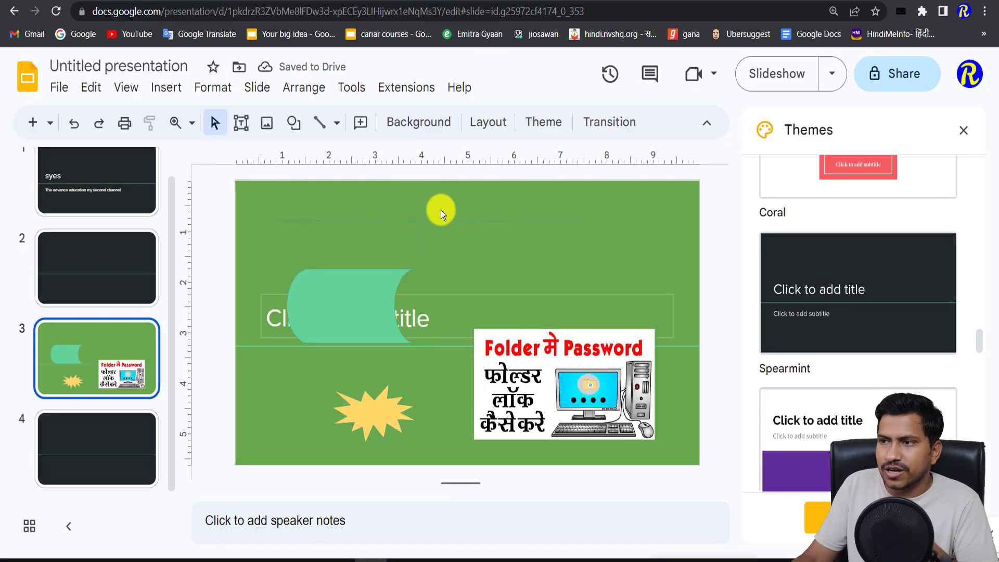
Apply the Main point layout to slide 3
click(493, 126)
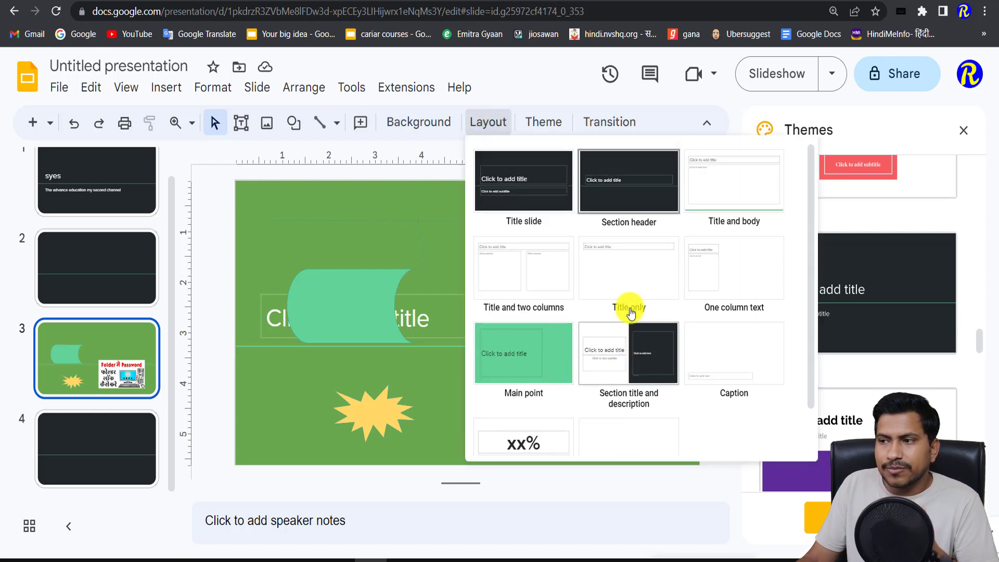
scroll(624, 338, down, 1)
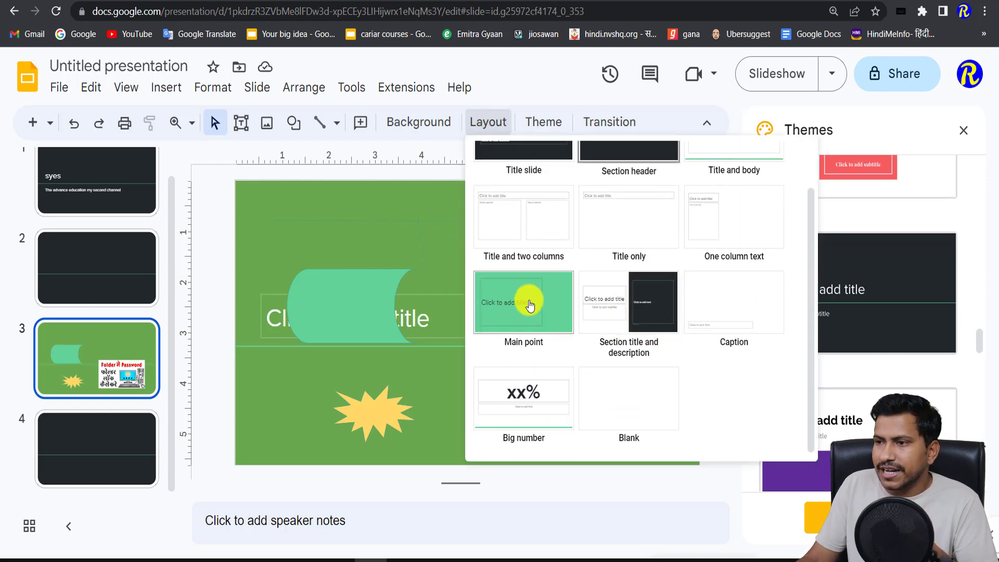
click(529, 306)
click(600, 245)
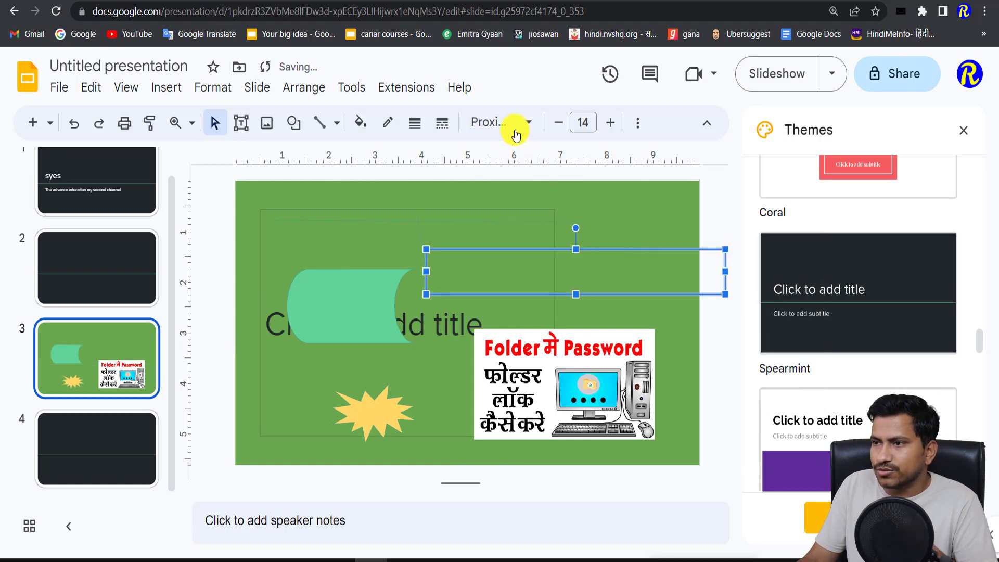
click(476, 204)
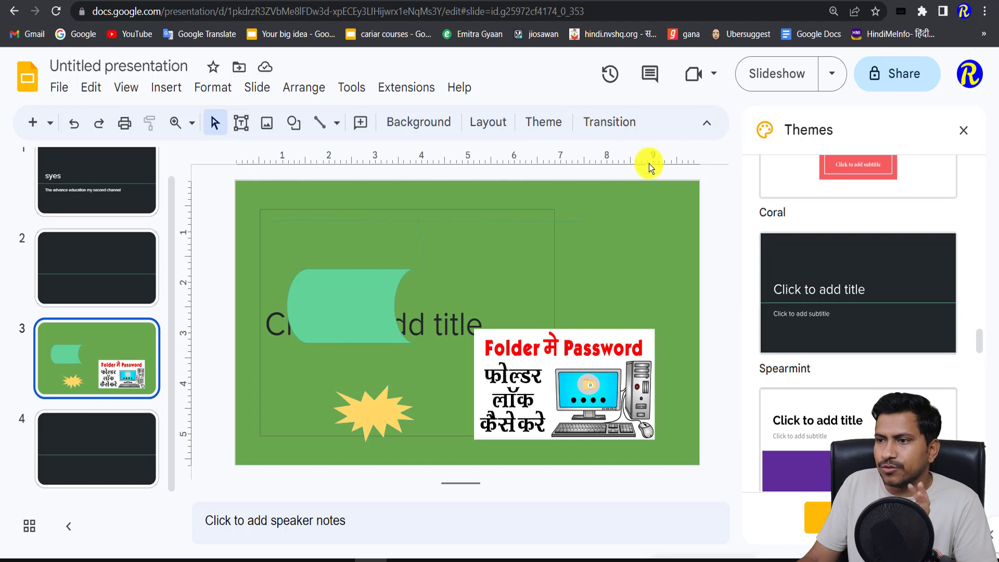
Select the green curved shape and look through its font and formatting options
click(354, 309)
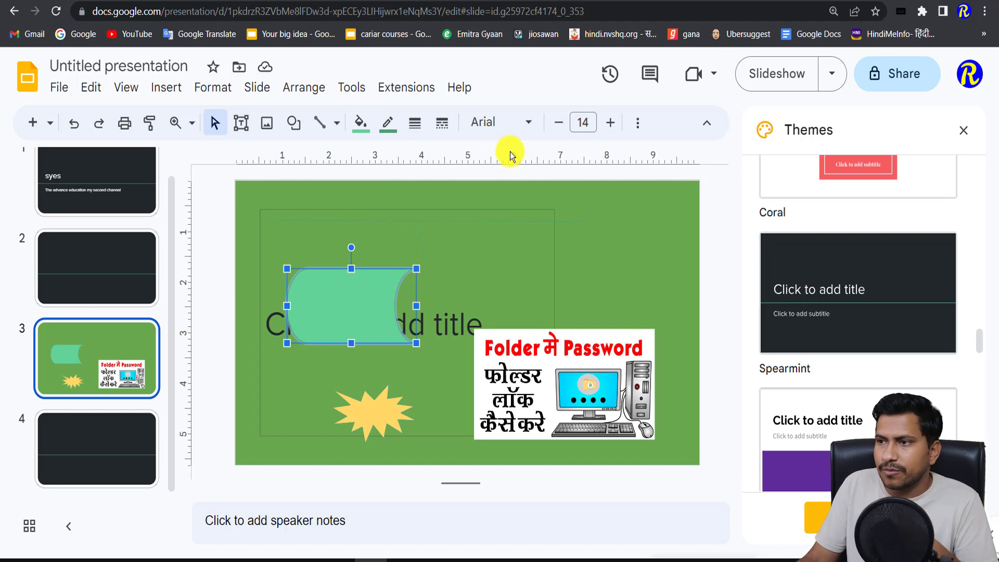
click(530, 125)
click(587, 123)
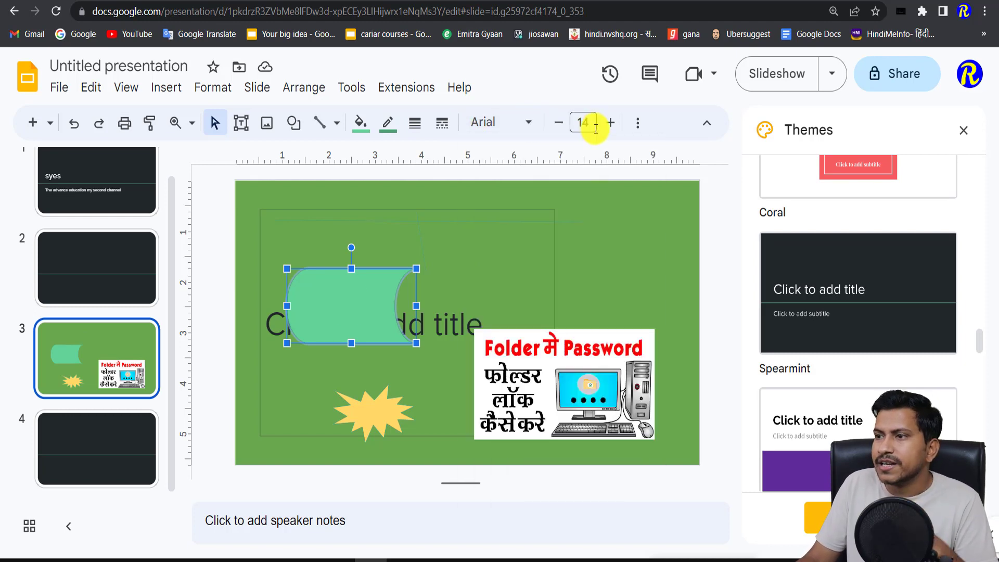
click(637, 125)
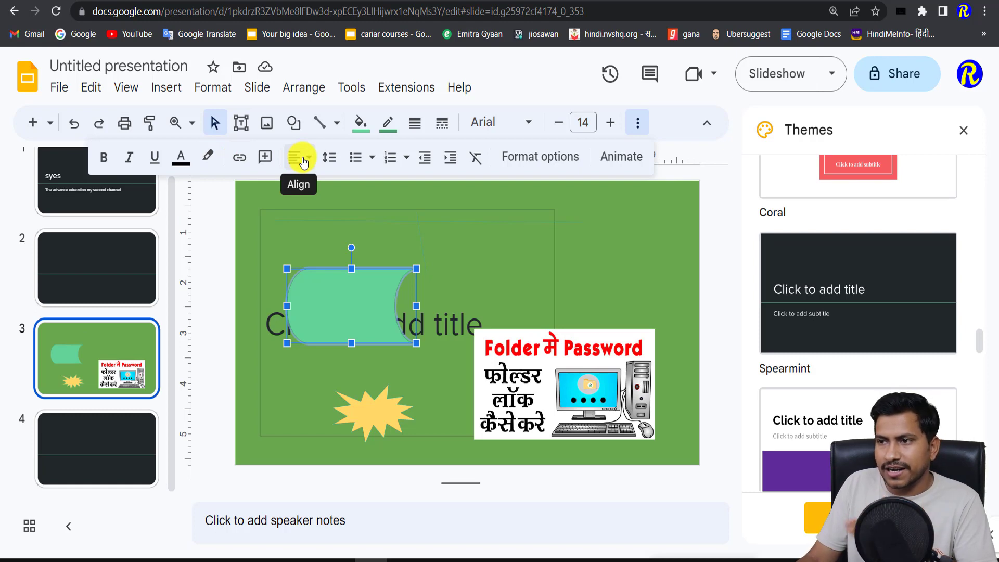
click(645, 128)
click(619, 230)
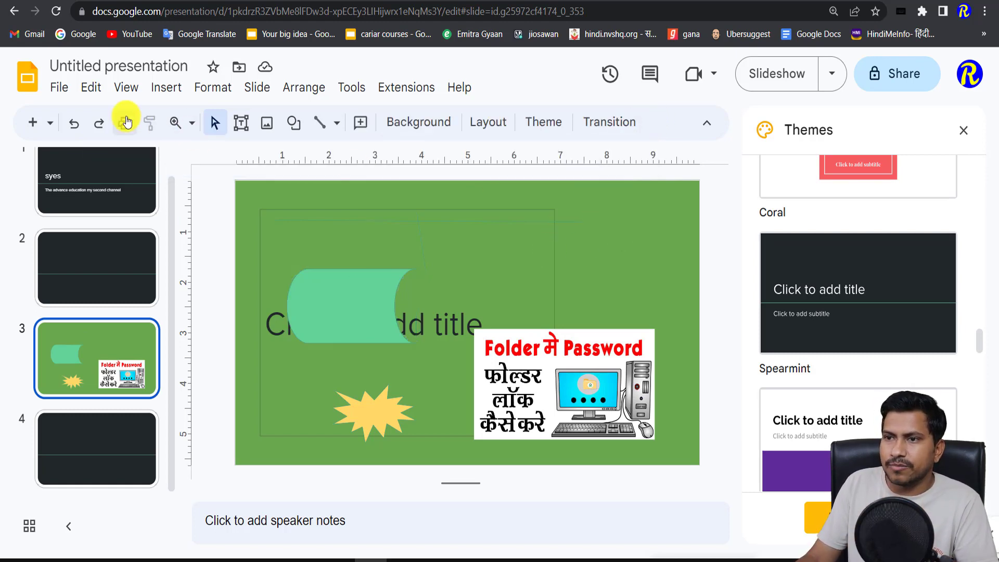
click(59, 87)
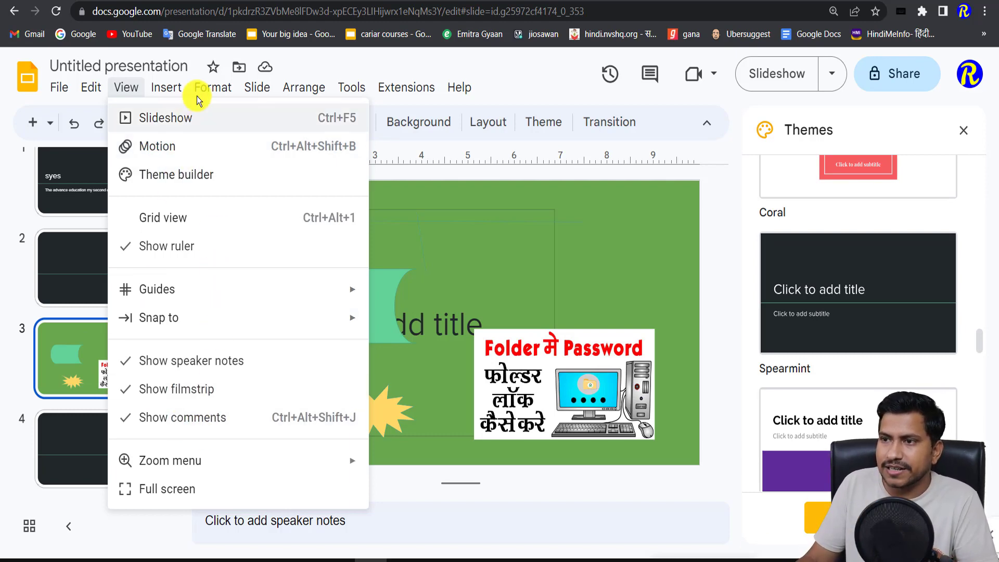
Reorder the slides so the green slide comes first and syes second, then show slide 1
click(319, 177)
click(213, 87)
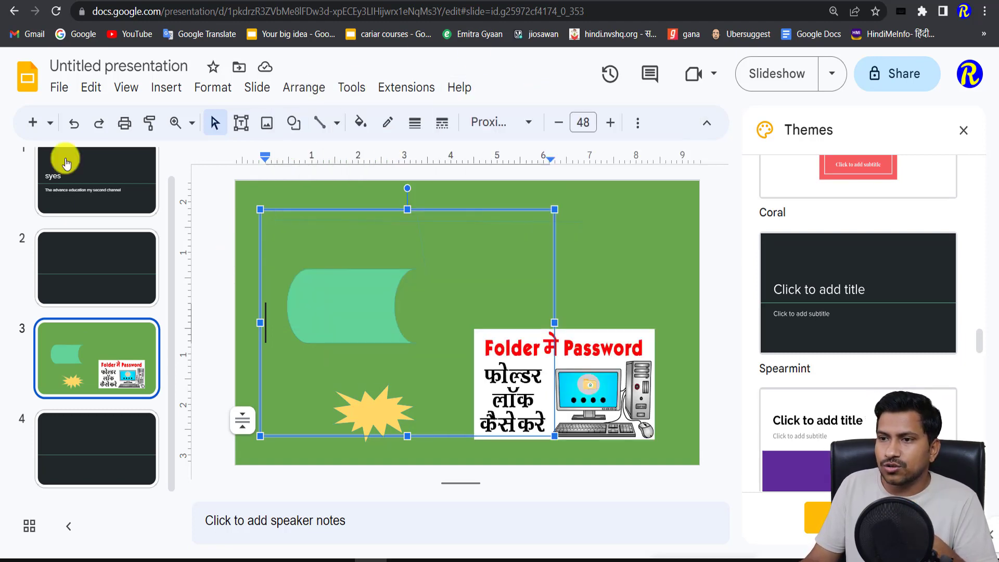
drag(99, 361, 104, 258)
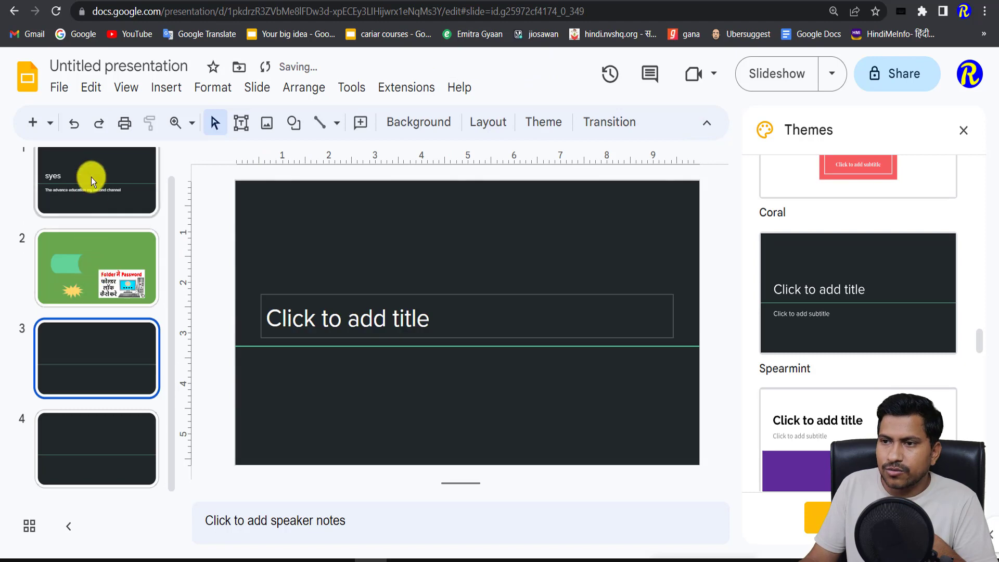
drag(92, 177, 93, 312)
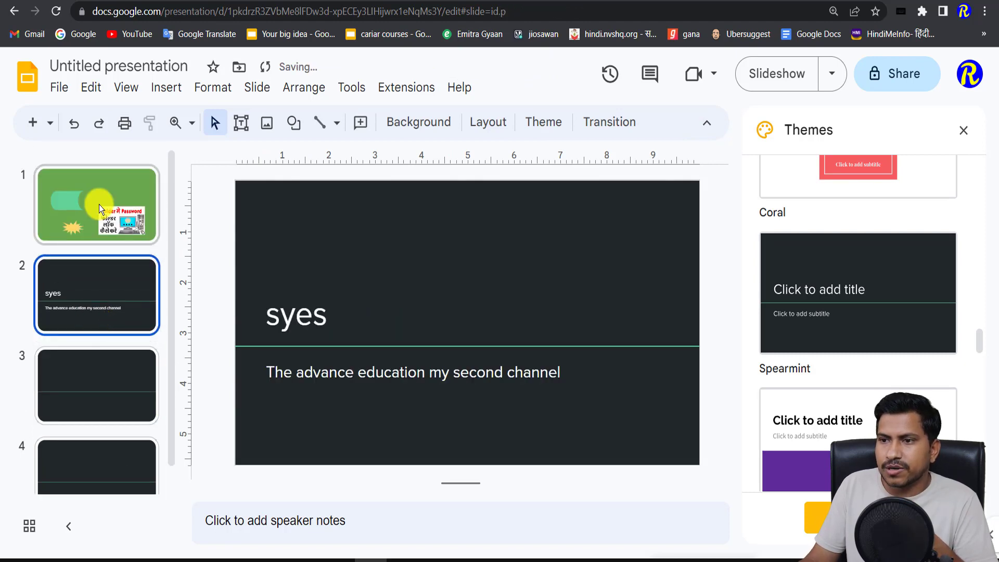
click(99, 204)
drag(91, 295, 91, 245)
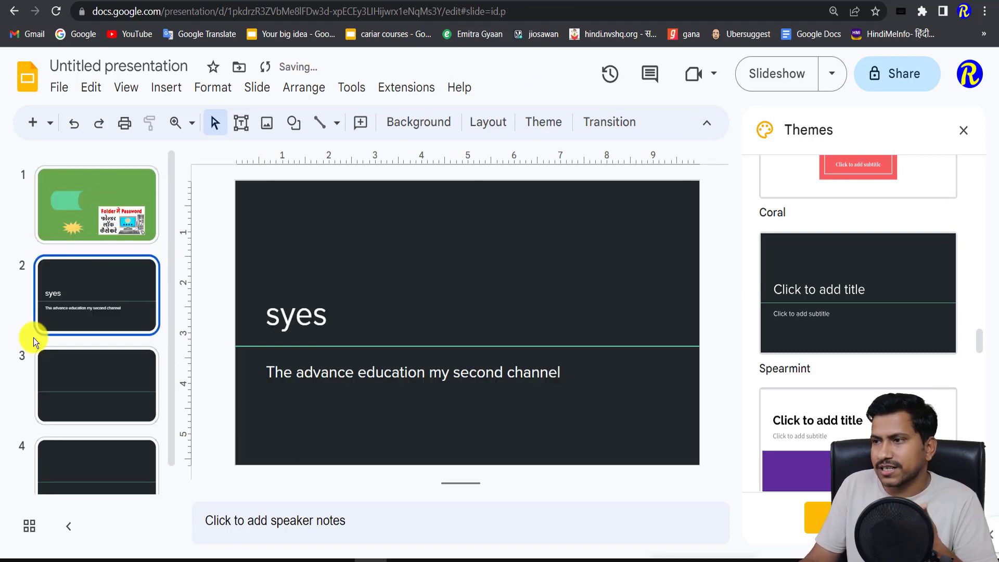
key(Up)
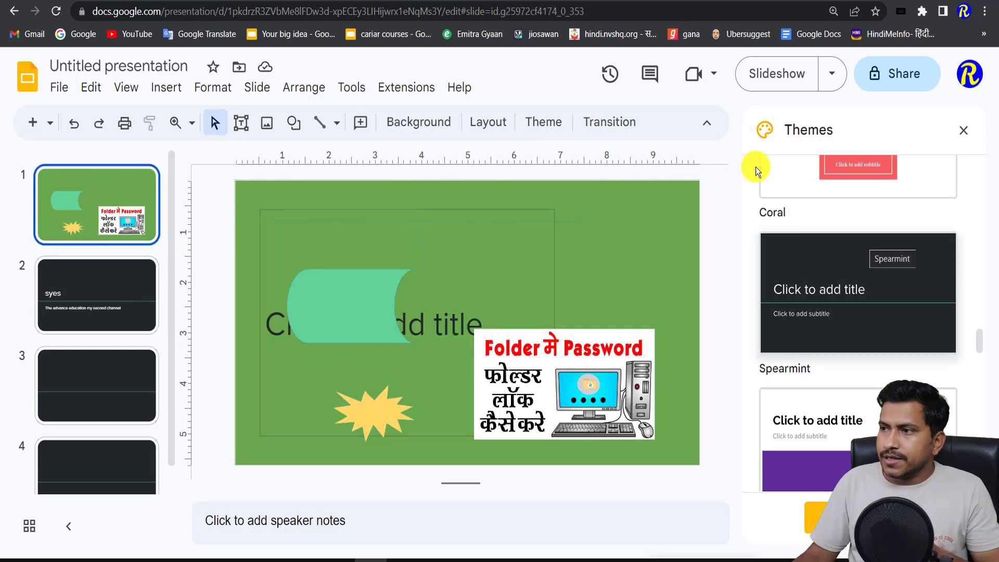
Play the deck as a full-screen slideshow, then exit it with Esc
click(794, 77)
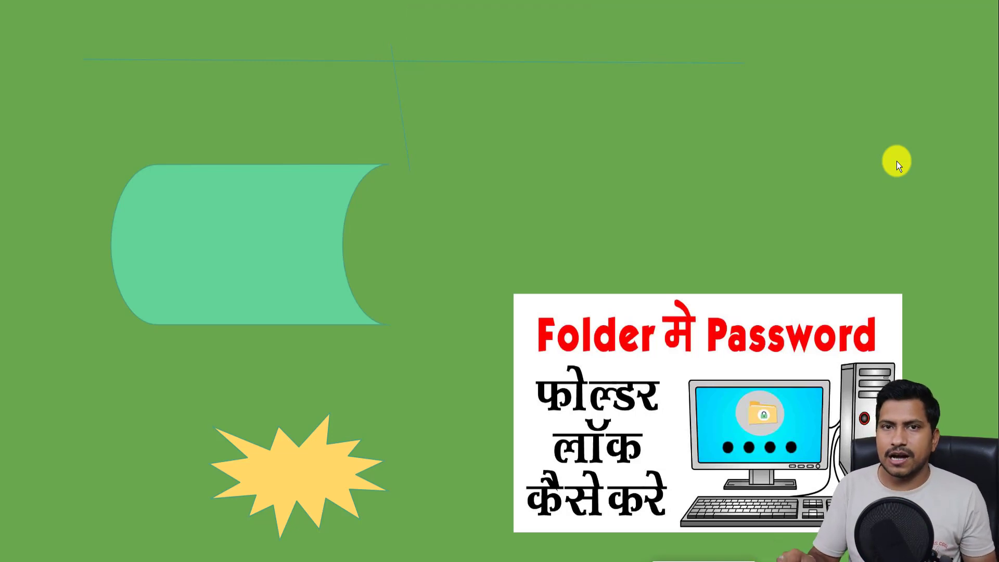
key(Escape)
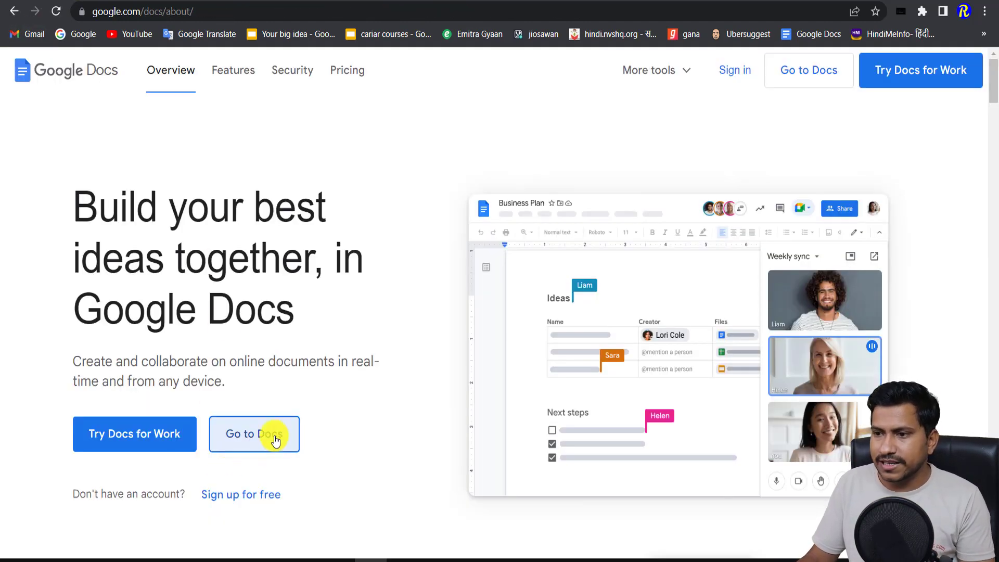
Go from the Docs overview to Docs home, then switch to the Google Forms home
click(275, 439)
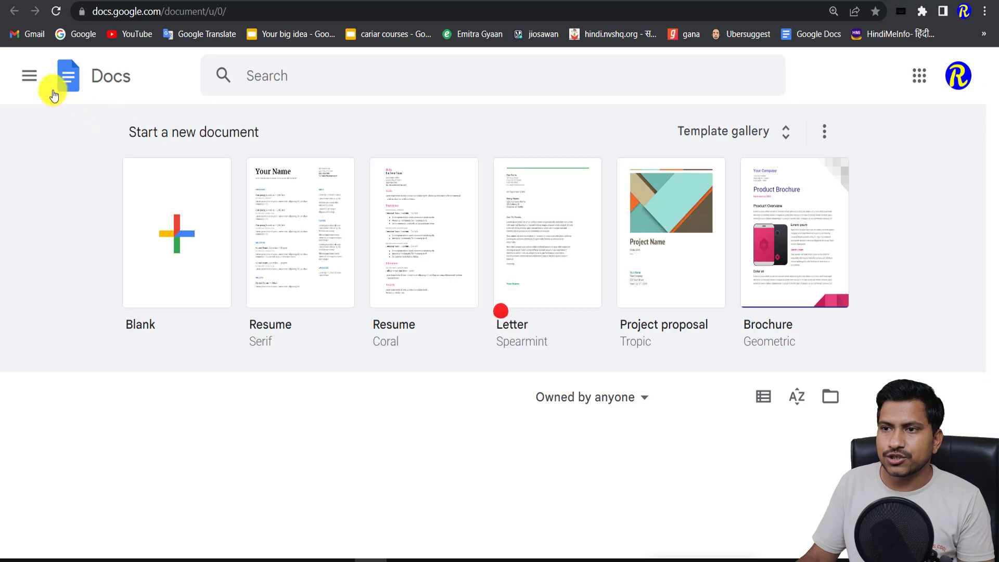
click(29, 77)
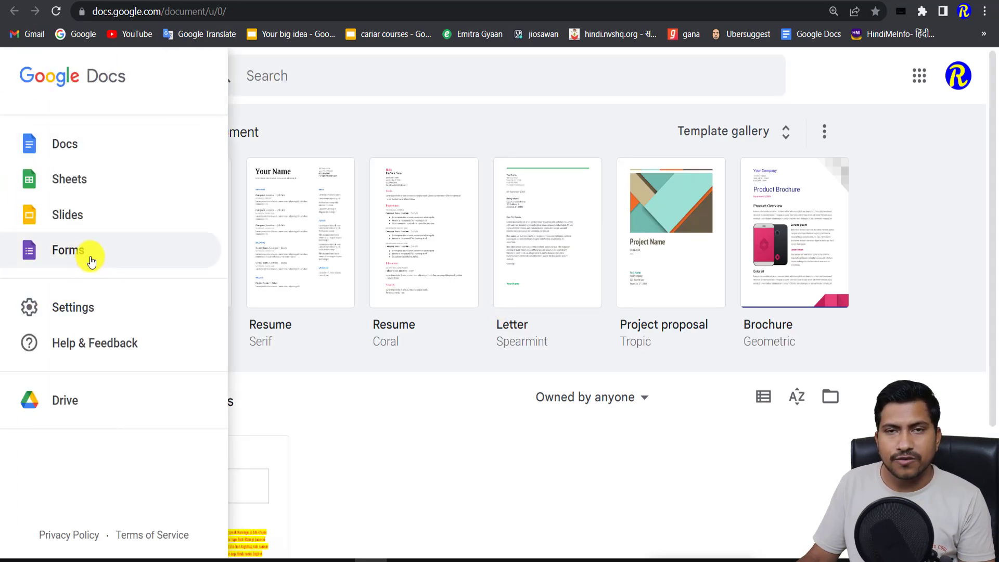
click(67, 250)
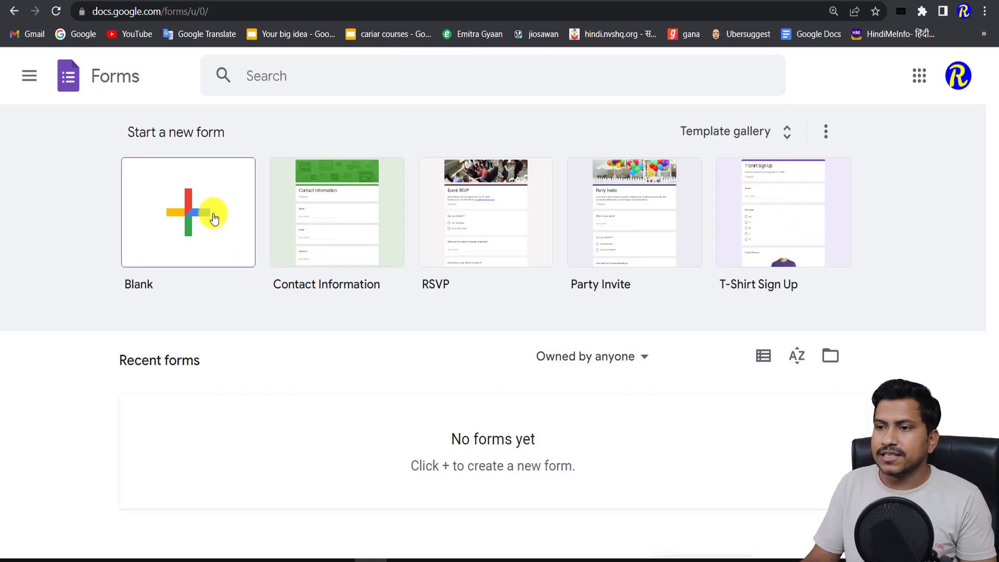
Create a blank form and append 'syes' to its title
click(222, 242)
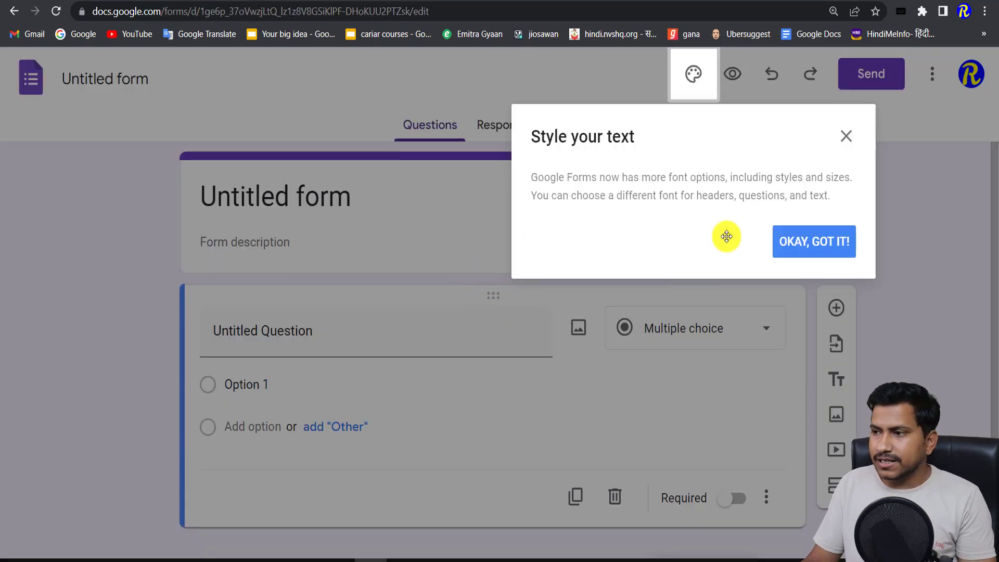
click(797, 241)
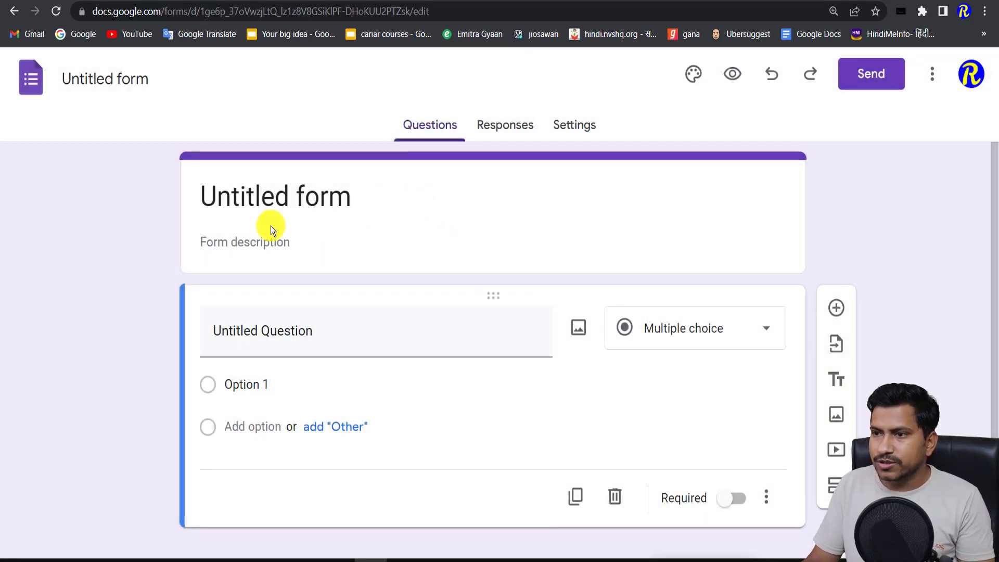
click(319, 195)
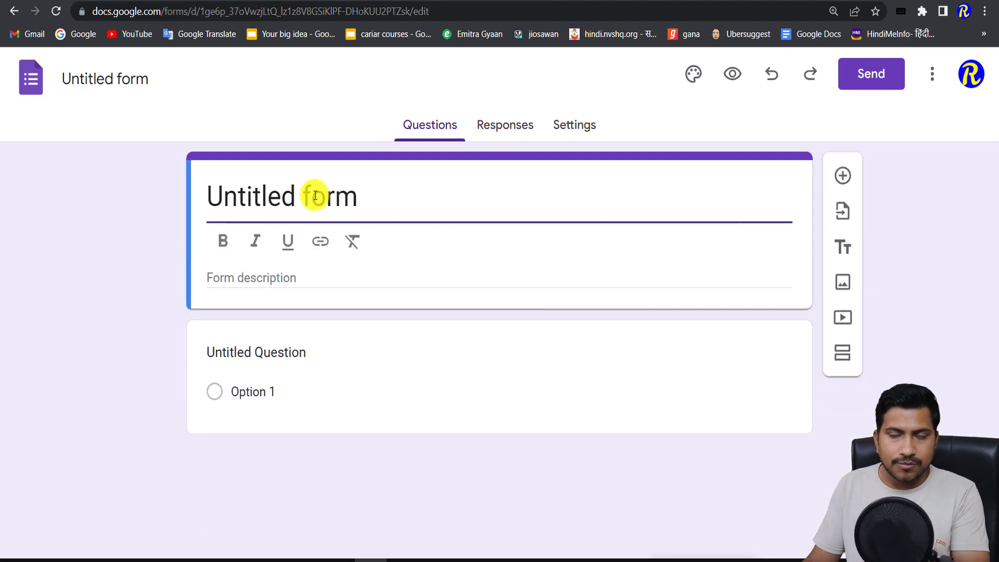
text( syes)
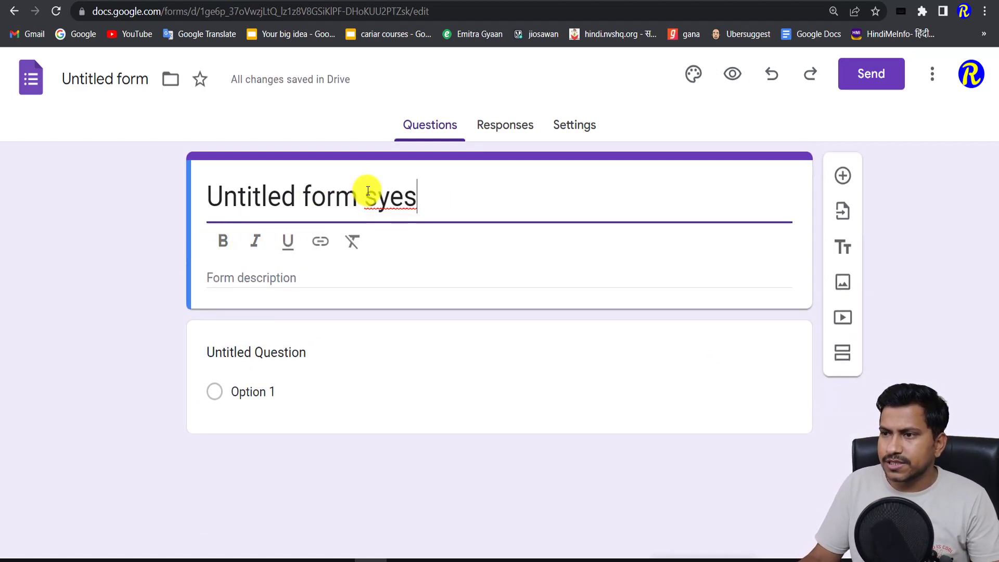
Try bold, italic, underline and a link on the title, then remove all formatting
triple_click(370, 196)
click(224, 249)
click(255, 244)
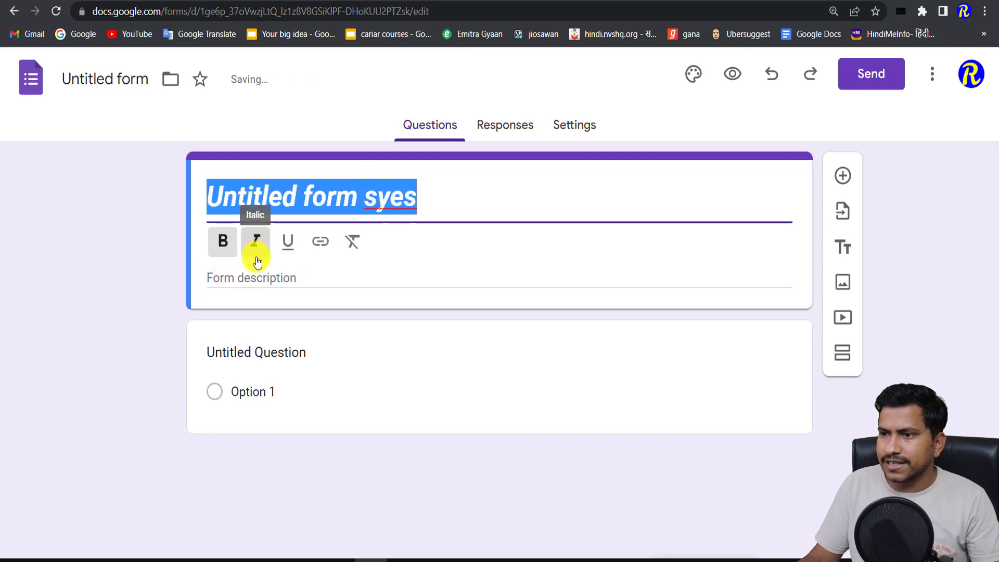
click(288, 242)
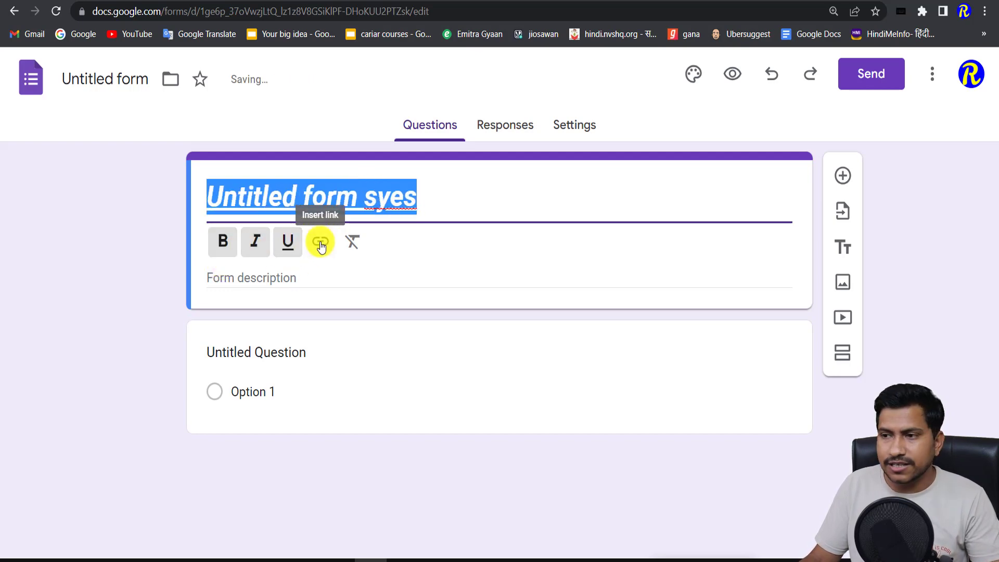
click(320, 241)
click(923, 71)
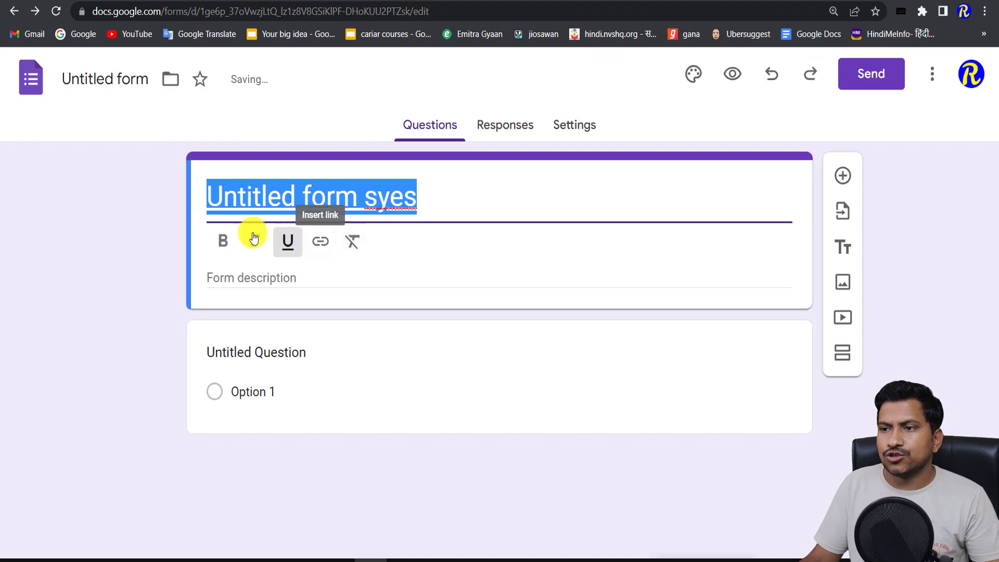
click(350, 244)
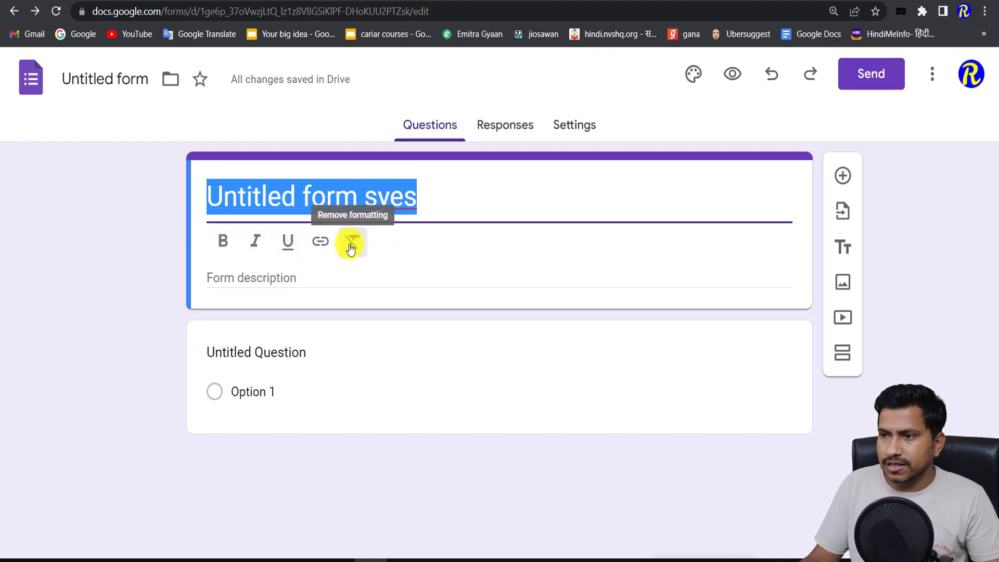
click(324, 279)
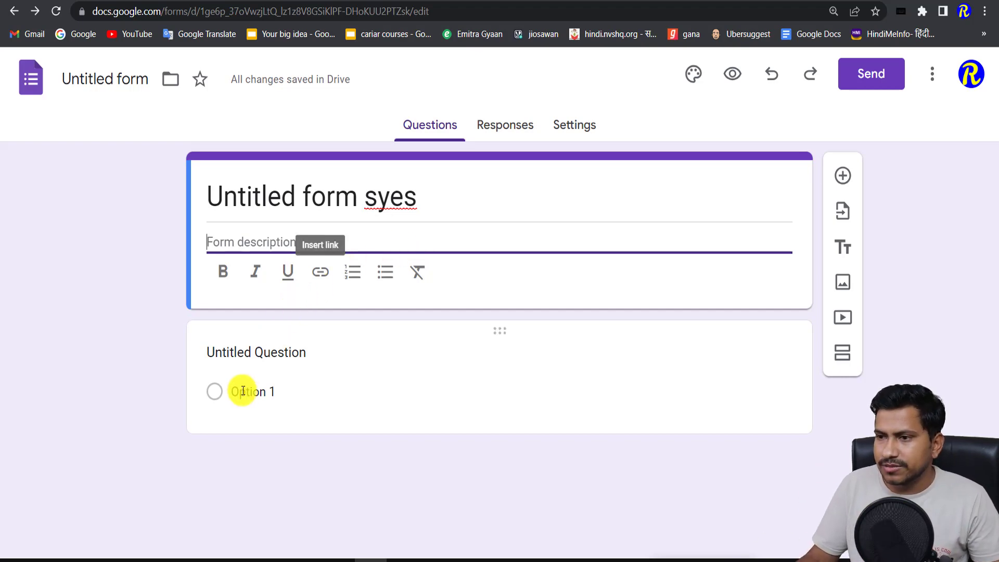
mouse_move(244, 355)
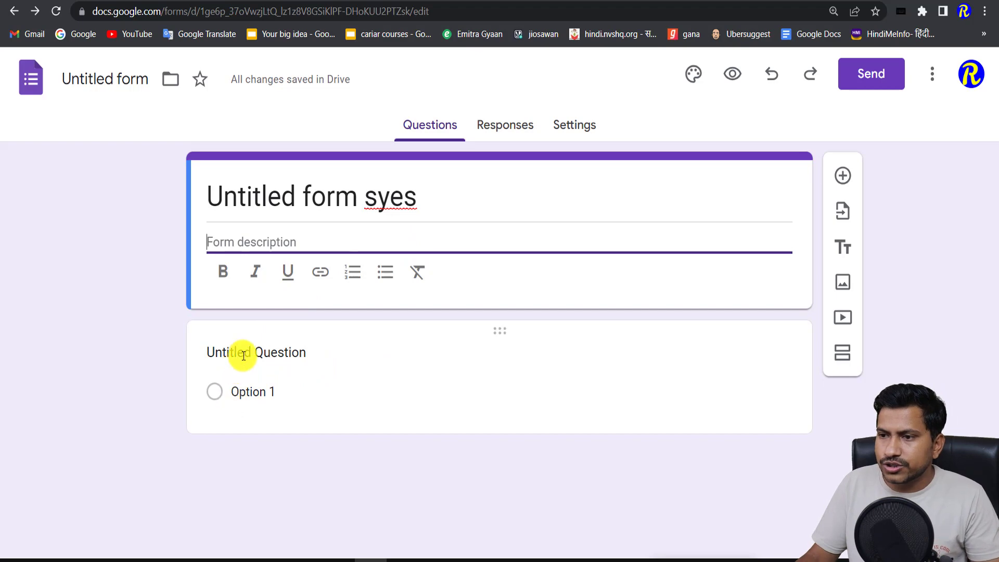
Give the first question a second answer choice, Option 2
click(261, 351)
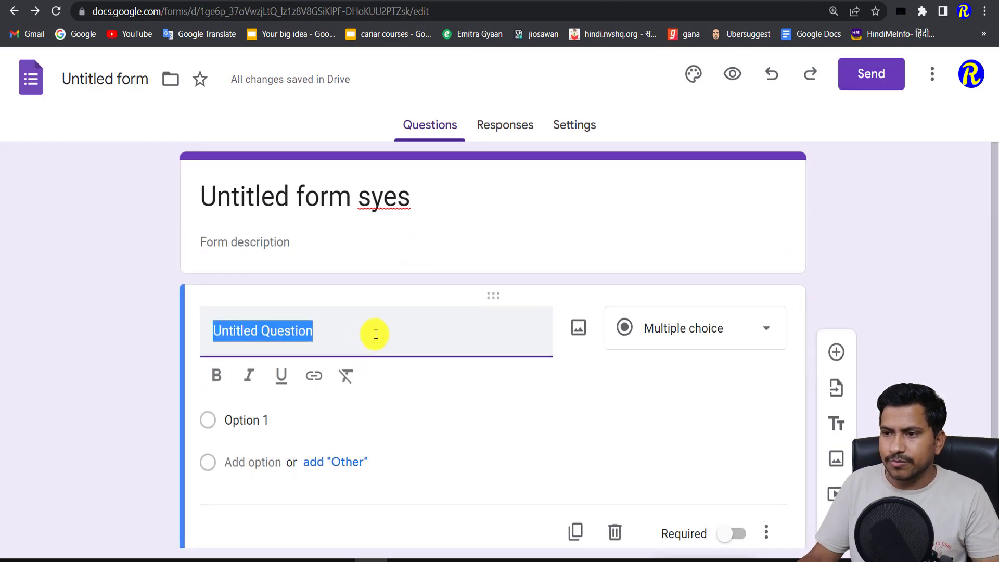
click(317, 464)
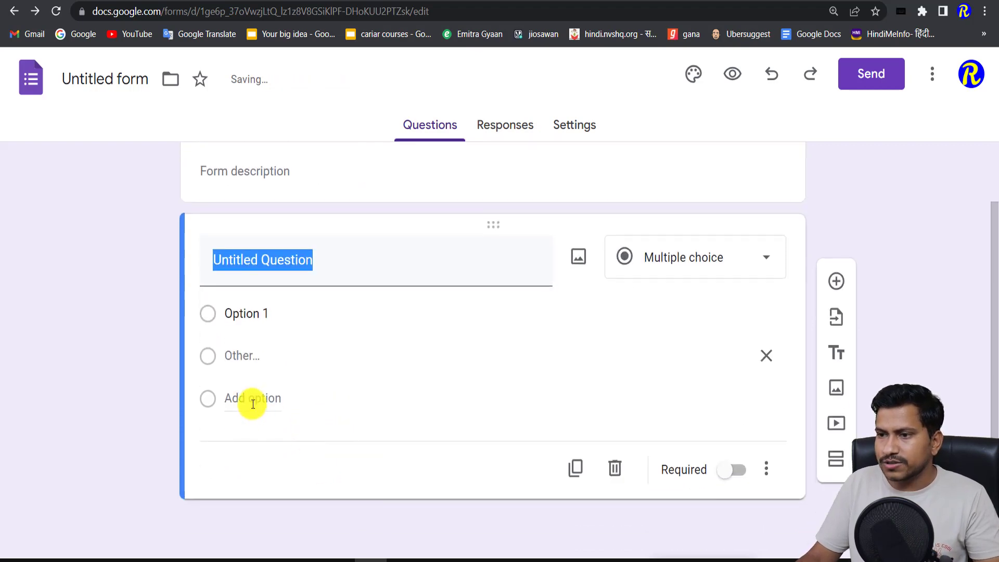
click(252, 399)
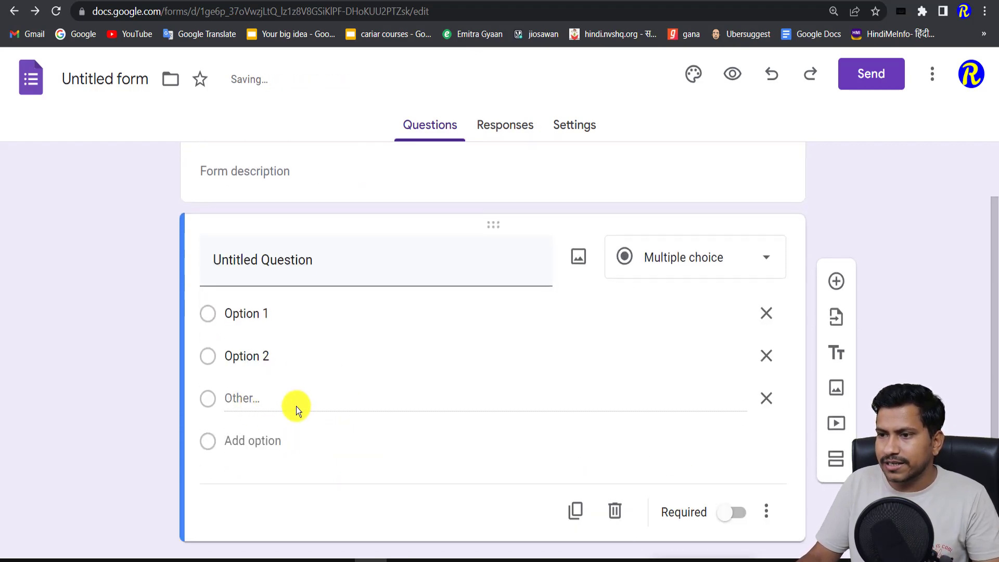
click(281, 314)
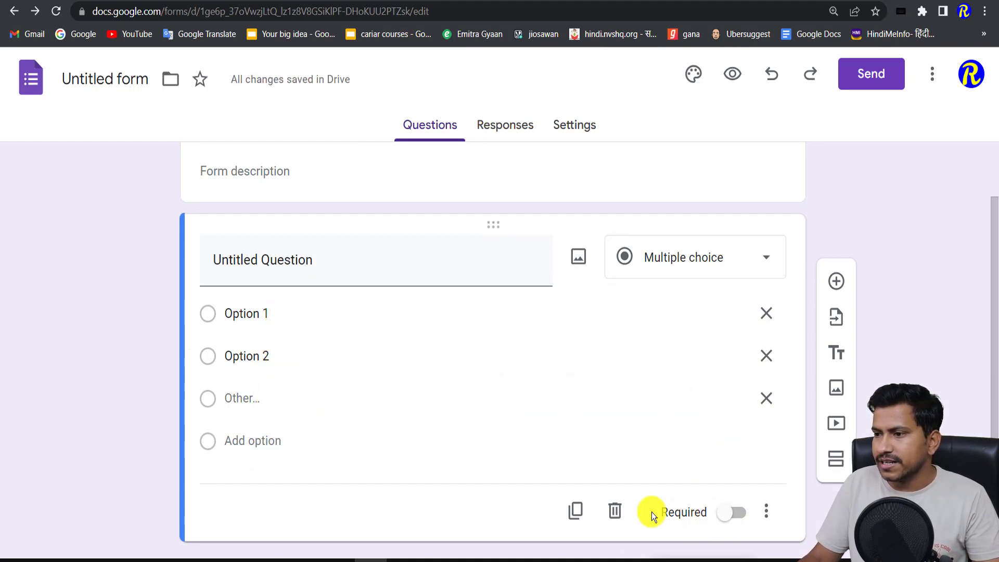
Change the question type to Checkboxes, then to Dropdown
scroll(533, 433, up, 2)
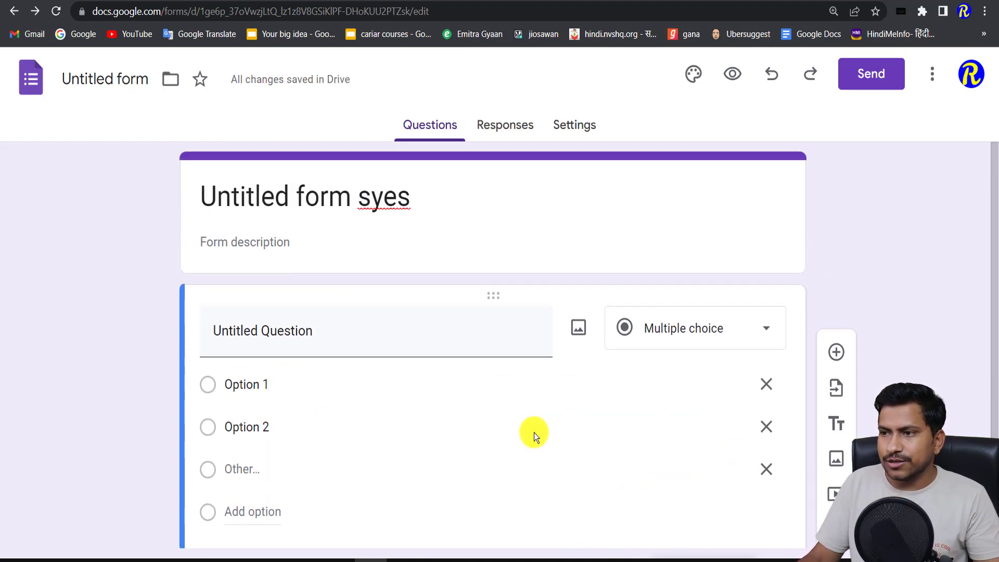
click(743, 332)
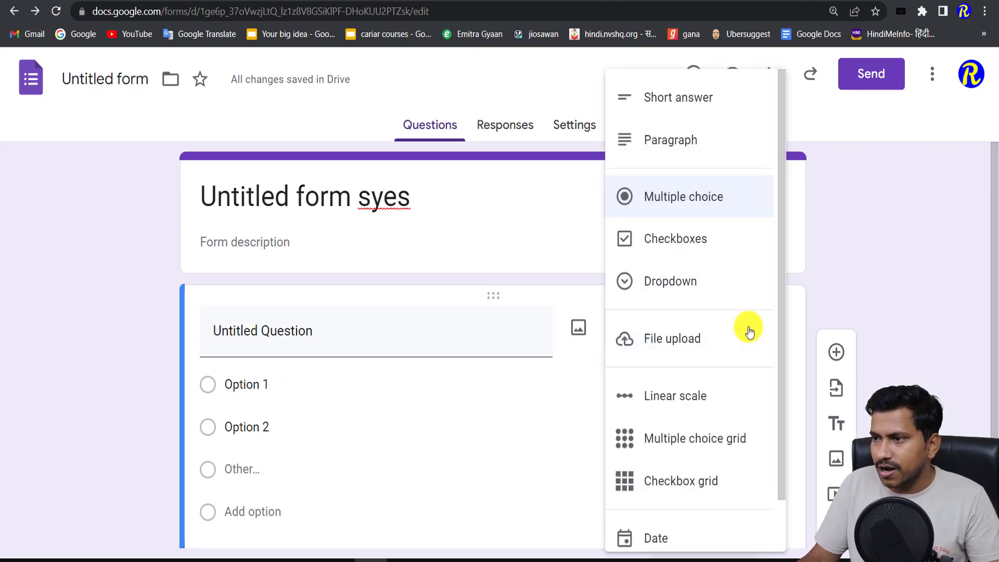
click(692, 244)
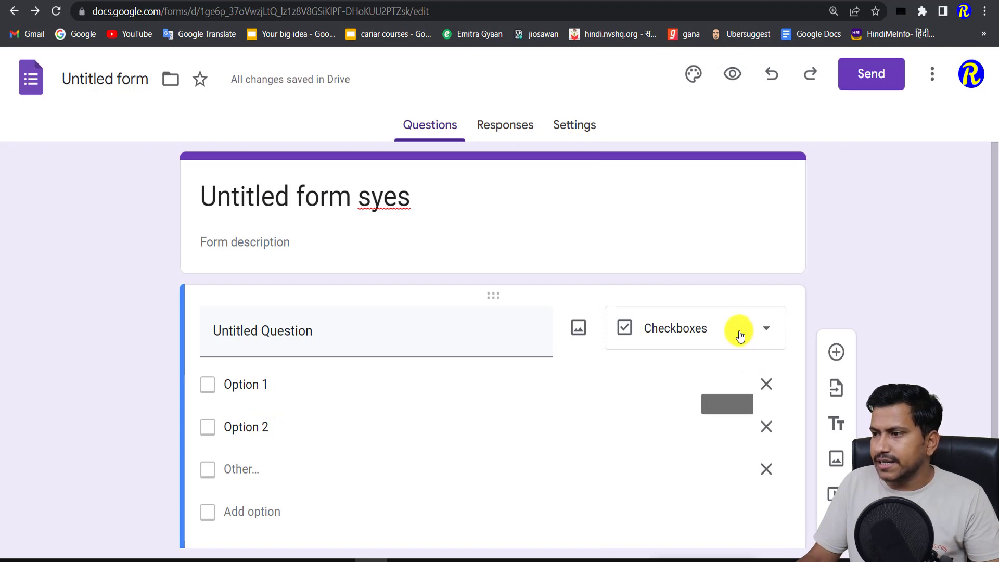
click(740, 336)
click(666, 294)
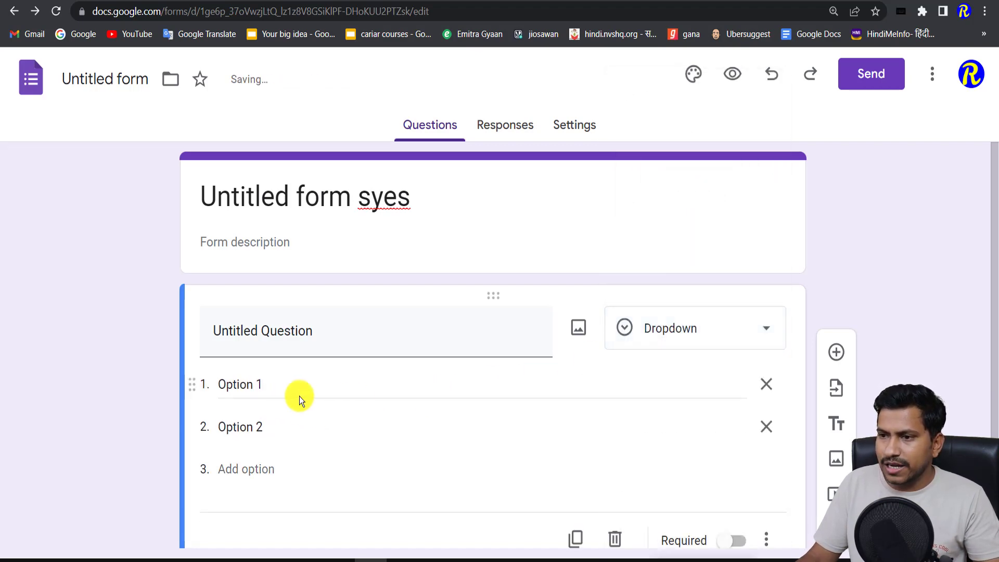
scroll(593, 409, down, 1)
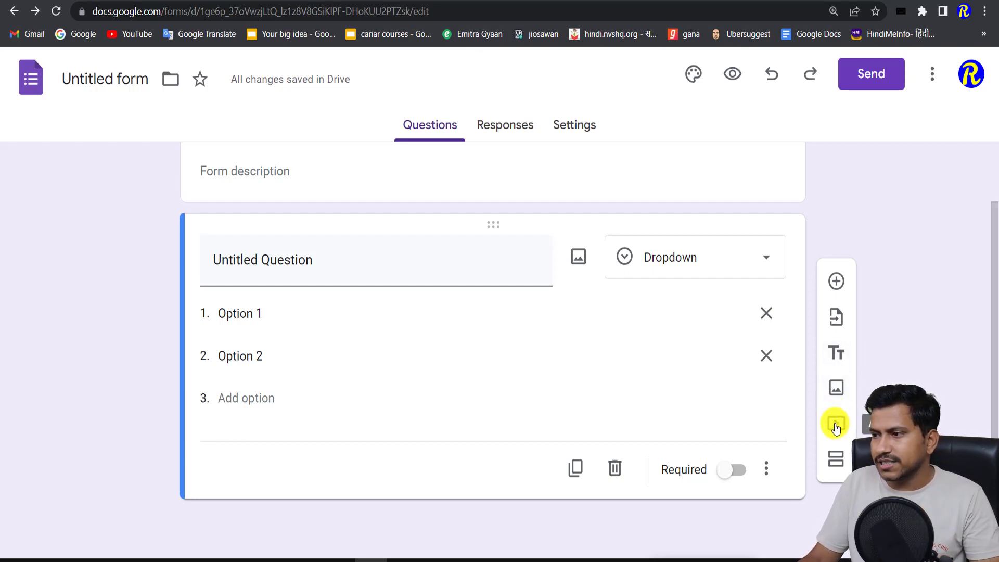
Add a second section to the form
click(835, 458)
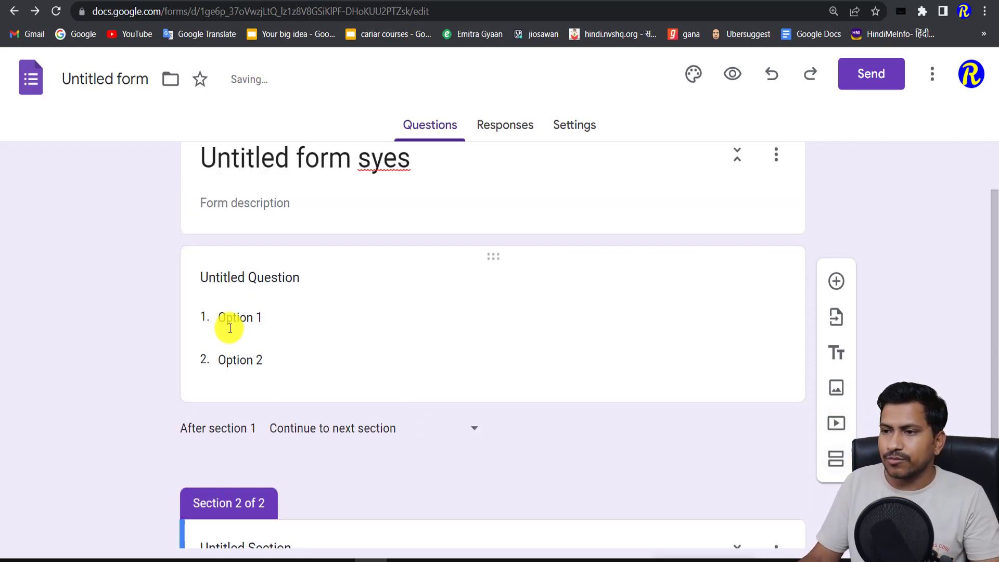
scroll(309, 321, up, 1)
scroll(309, 321, down, 3)
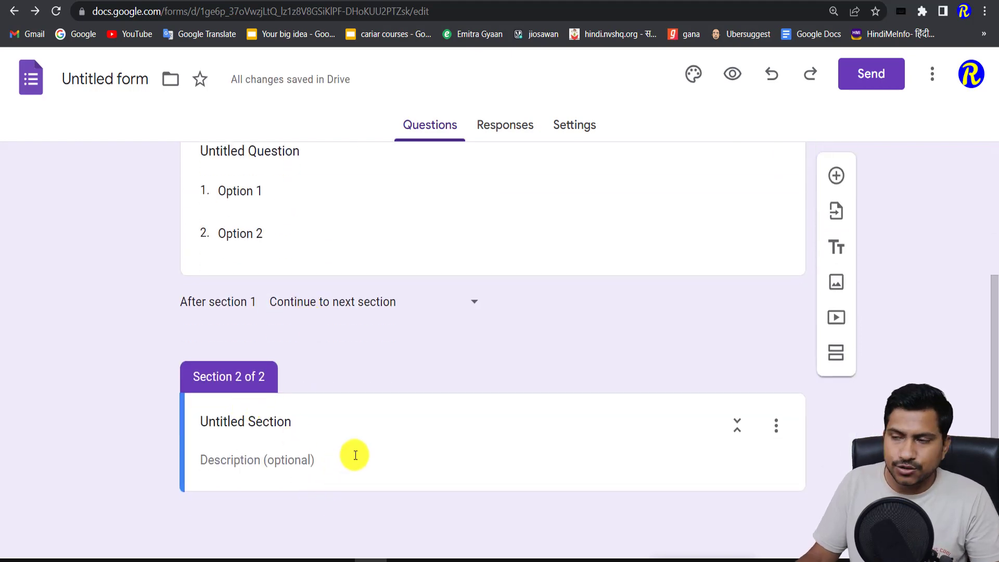
scroll(355, 456, up, 4)
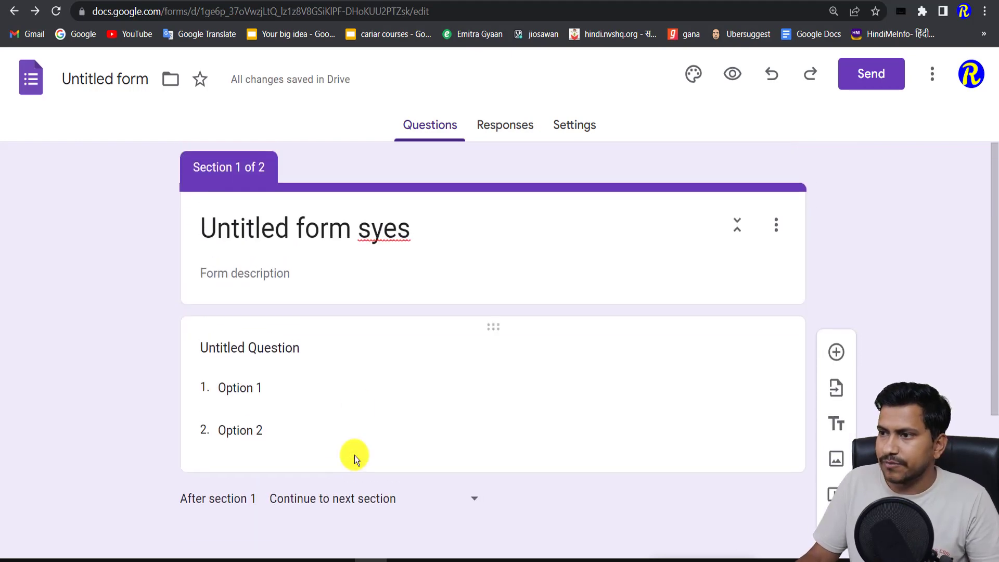
Look through the Responses and Settings tabs, then return to the Questions tab
click(511, 132)
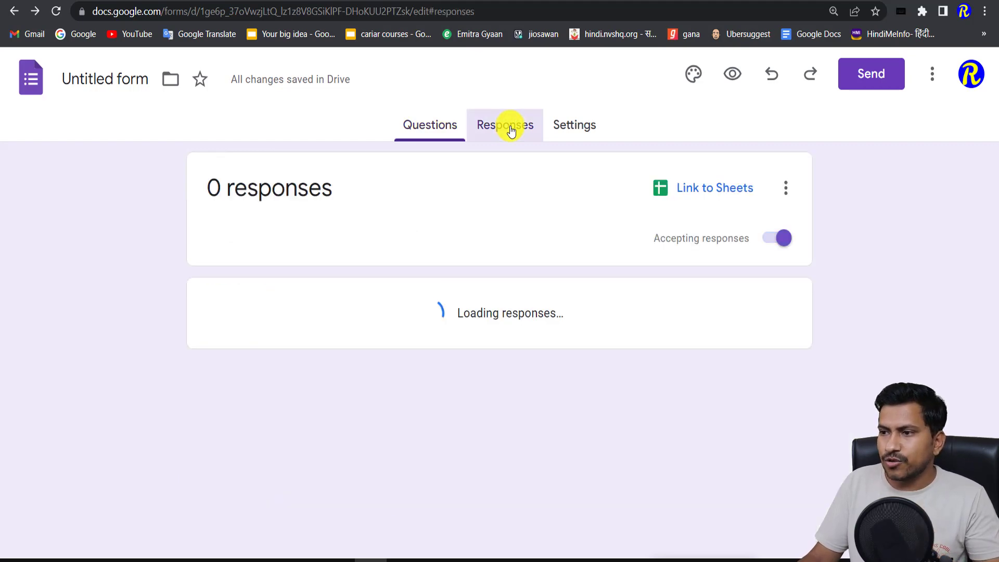
click(580, 128)
scroll(577, 295, down, 5)
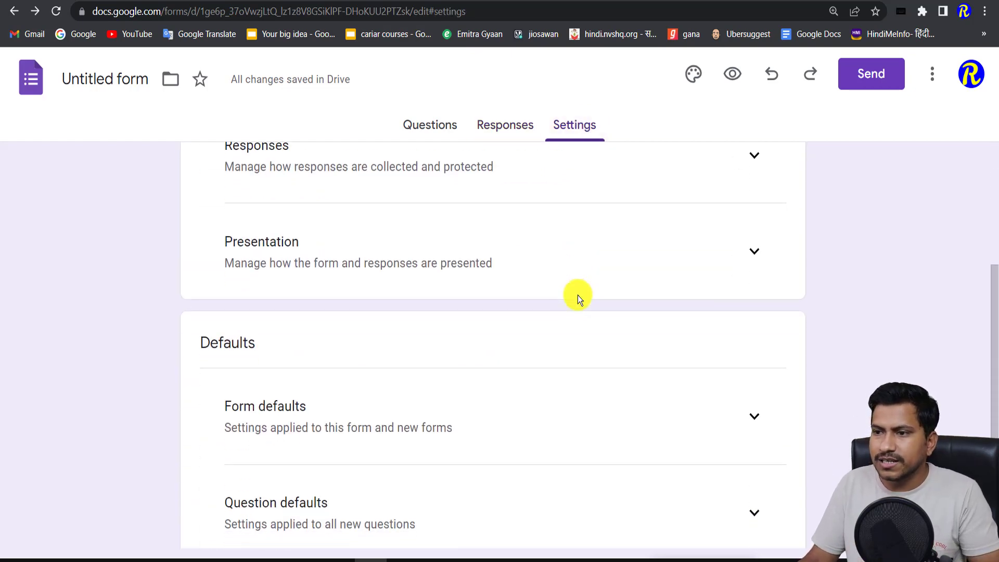
scroll(577, 296, up, 5)
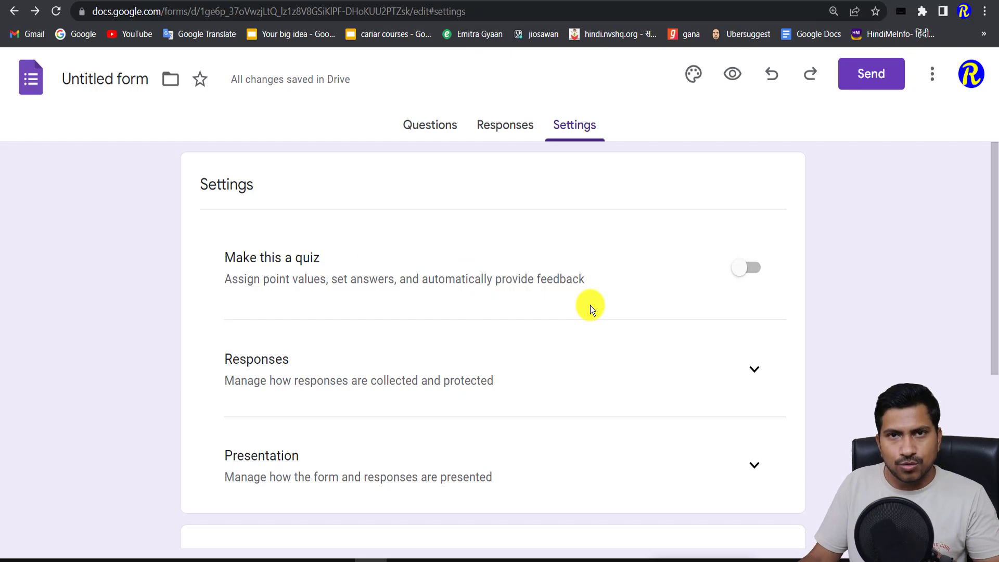
scroll(590, 305, down, 5)
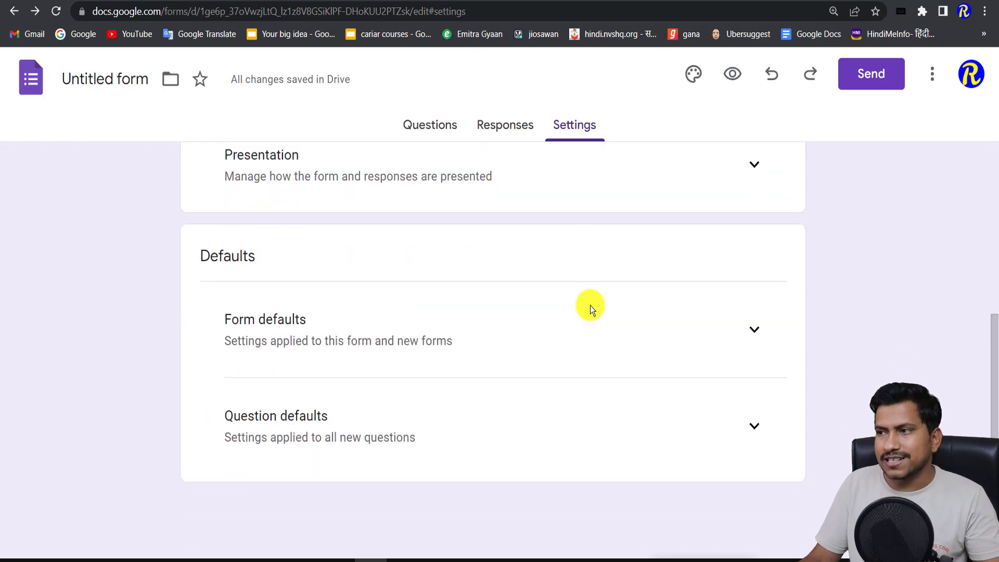
scroll(590, 305, up, 5)
click(439, 133)
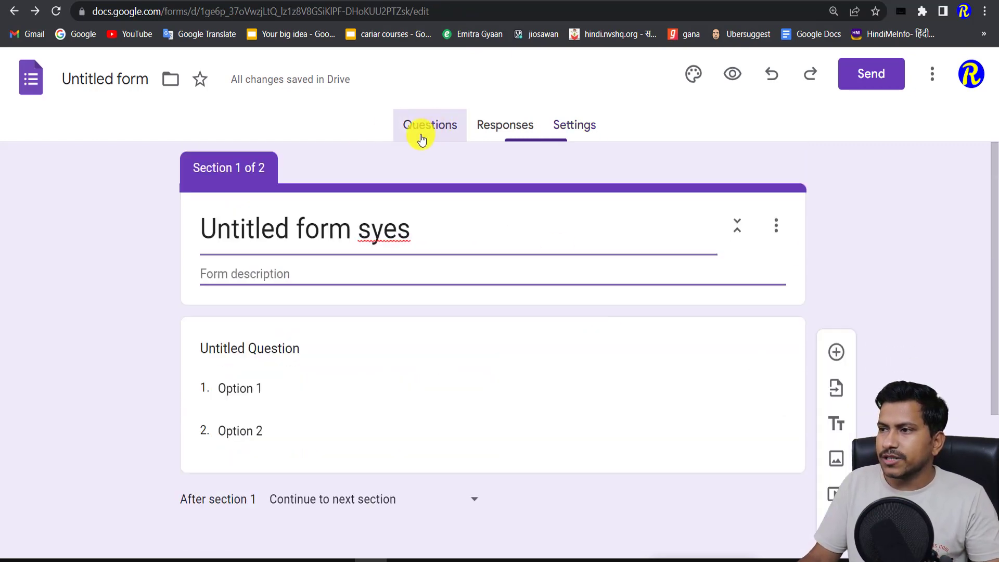
Change the form's theme colour to orange, after trying blue first
click(695, 75)
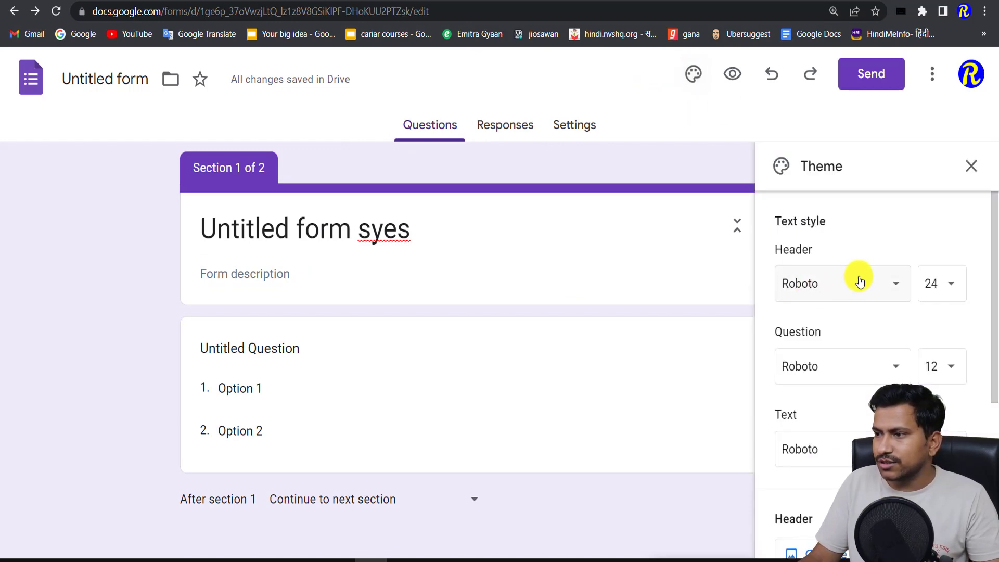
scroll(914, 309, down, 3)
scroll(913, 309, down, 3)
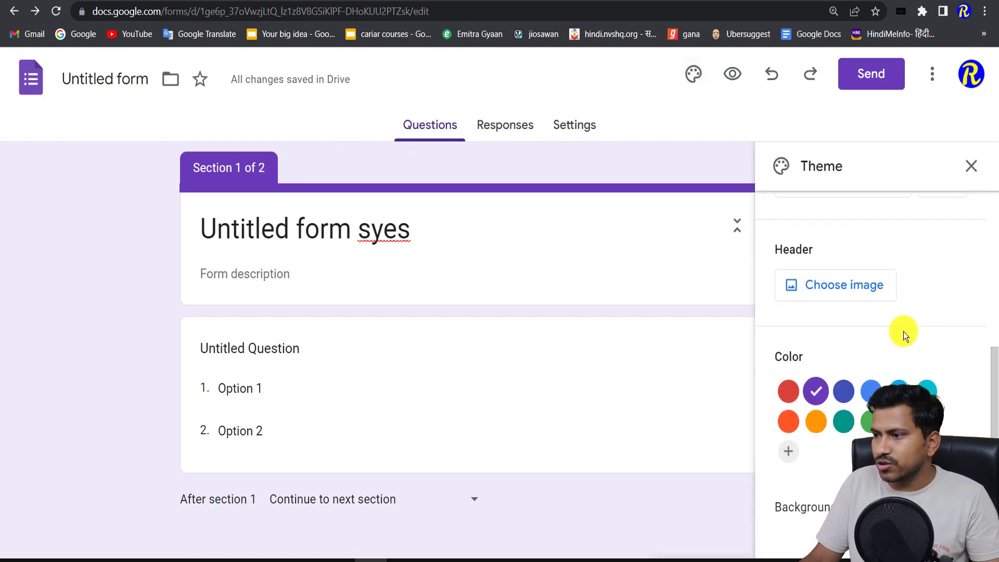
click(843, 391)
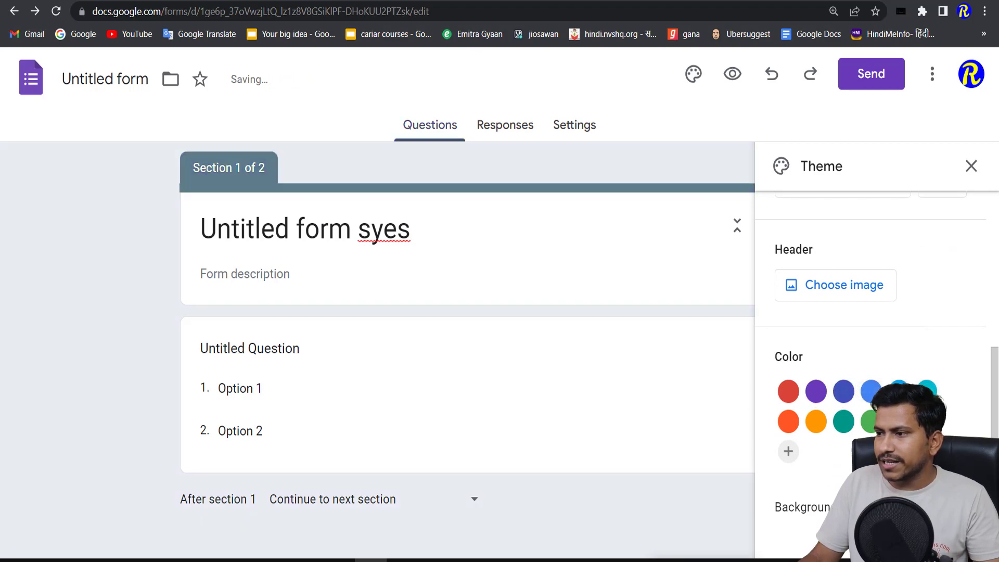
click(816, 423)
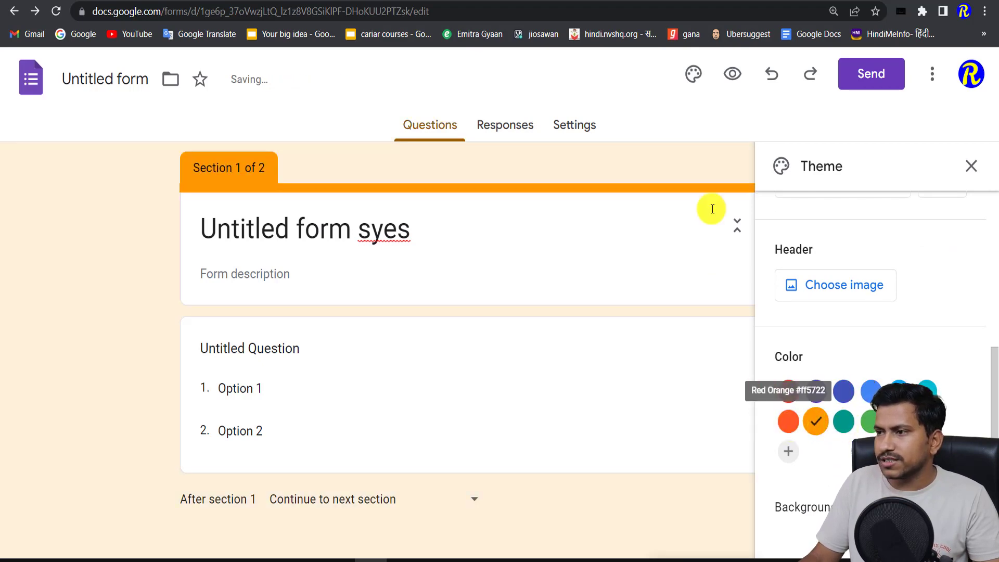
Preview the orange form as respondents see it, then close the preview
click(970, 165)
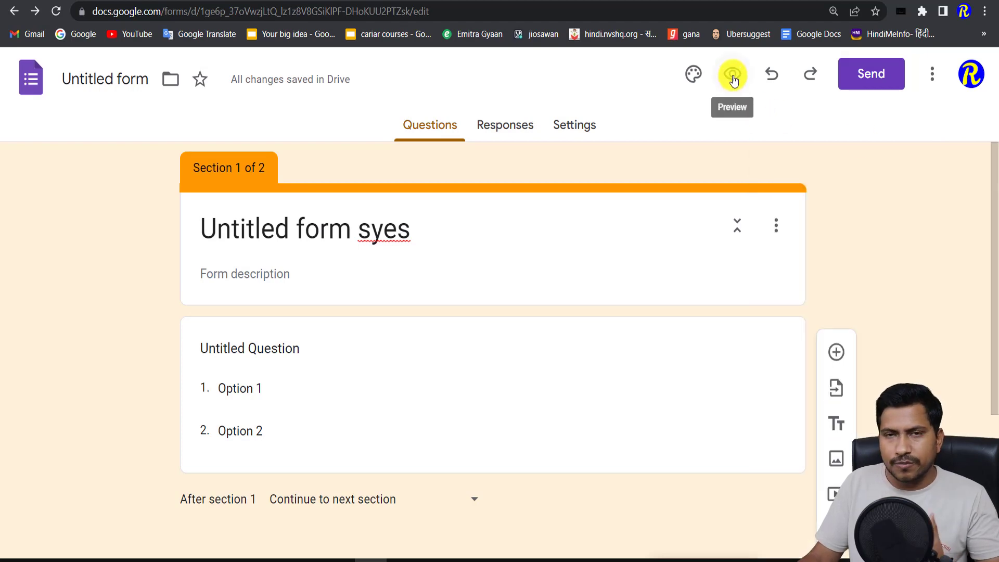
click(733, 78)
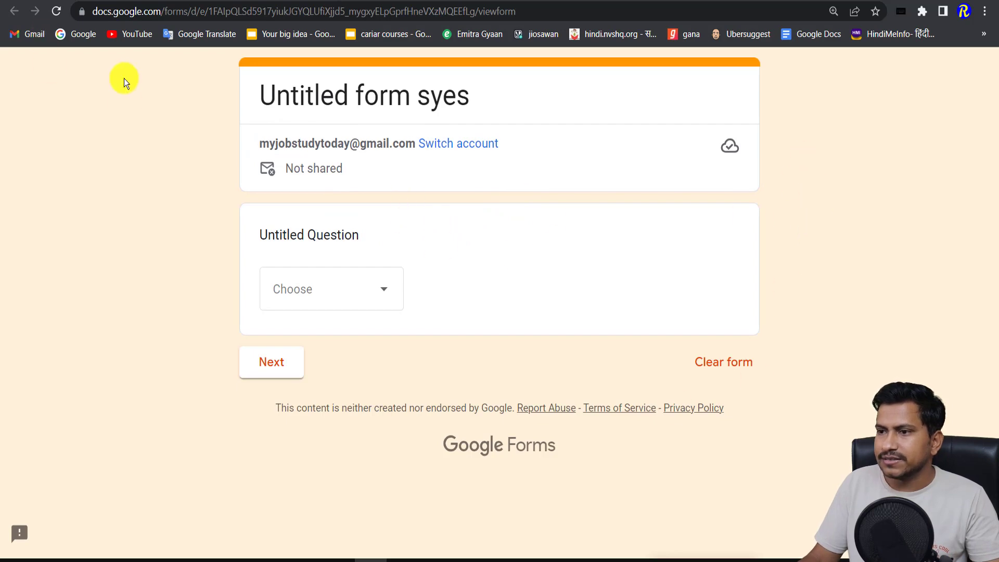
key(ctrl+w)
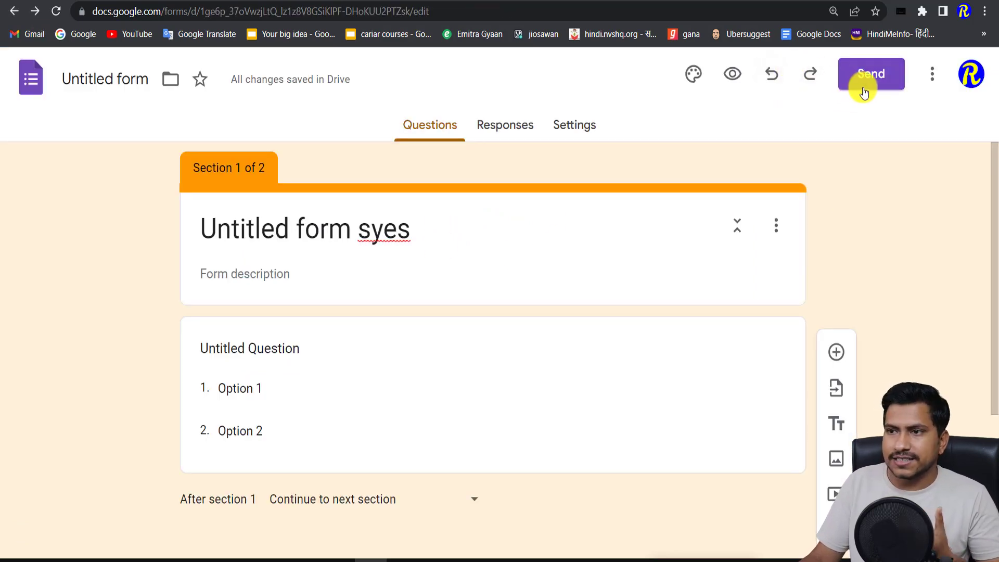
Open the Google Docs overview page and browse its Features section
click(30, 79)
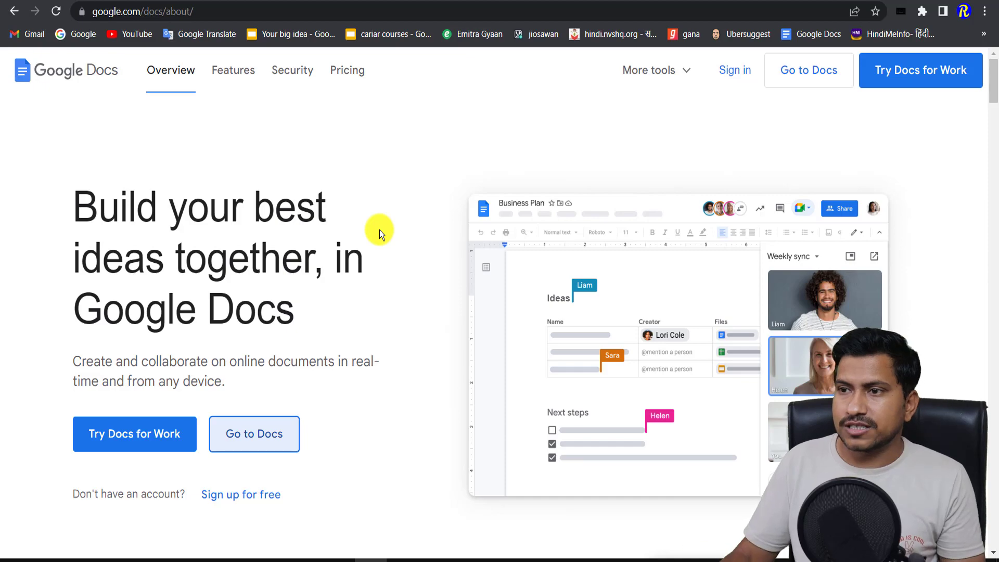
click(248, 79)
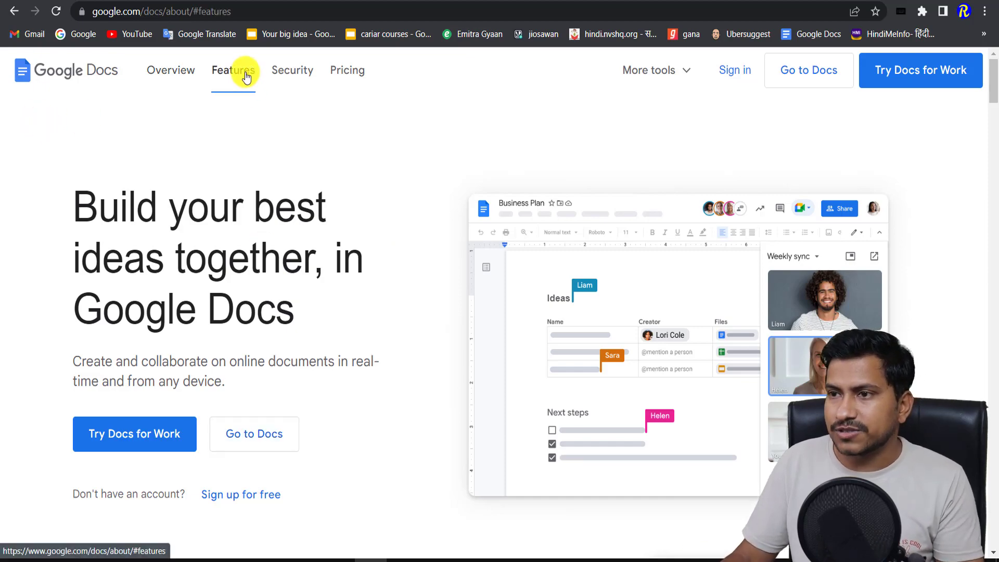
scroll(543, 271, down, 8)
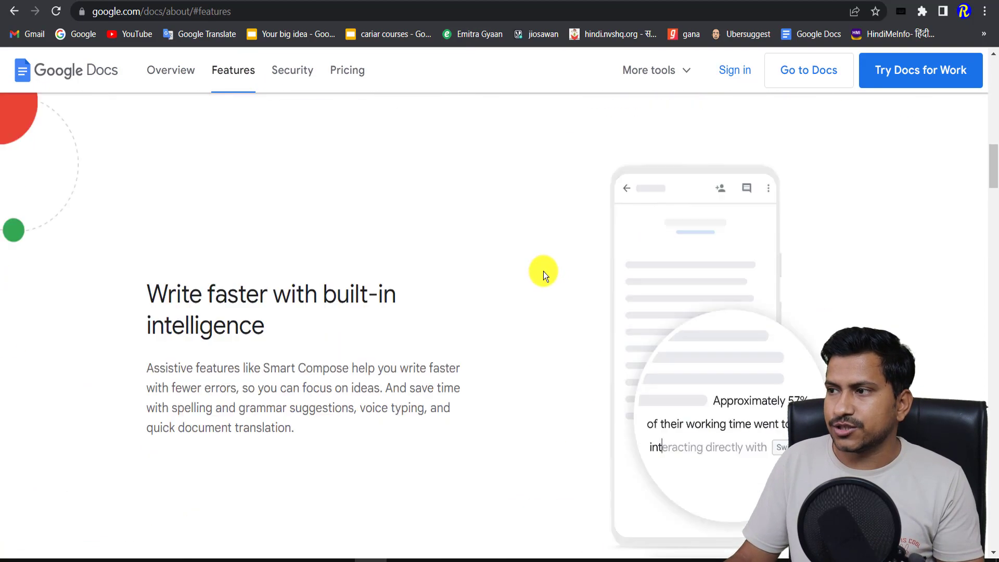
scroll(543, 270, down, 8)
scroll(543, 271, up, 5)
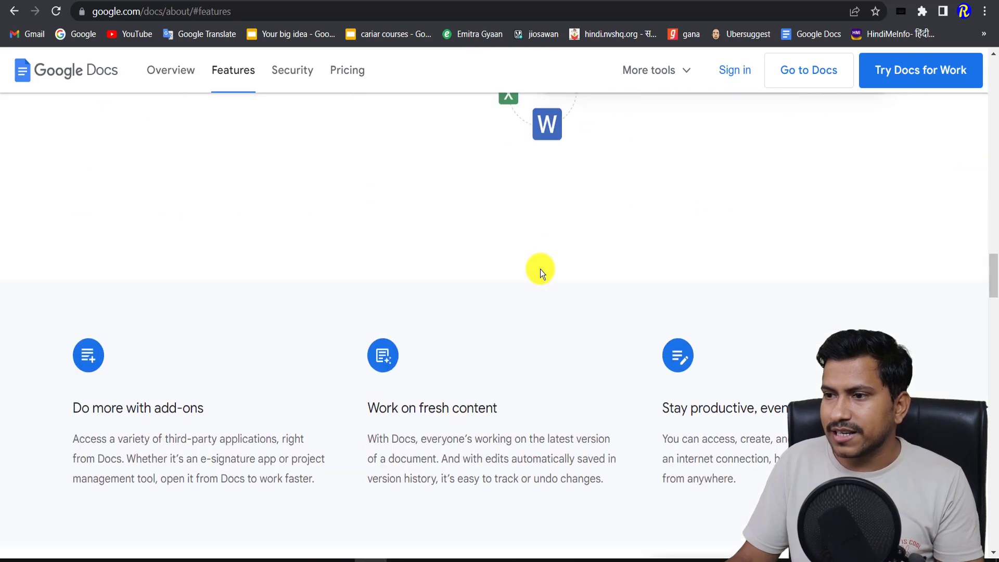
scroll(540, 270, up, 5)
scroll(540, 270, up, 5)
scroll(540, 270, up, 5)
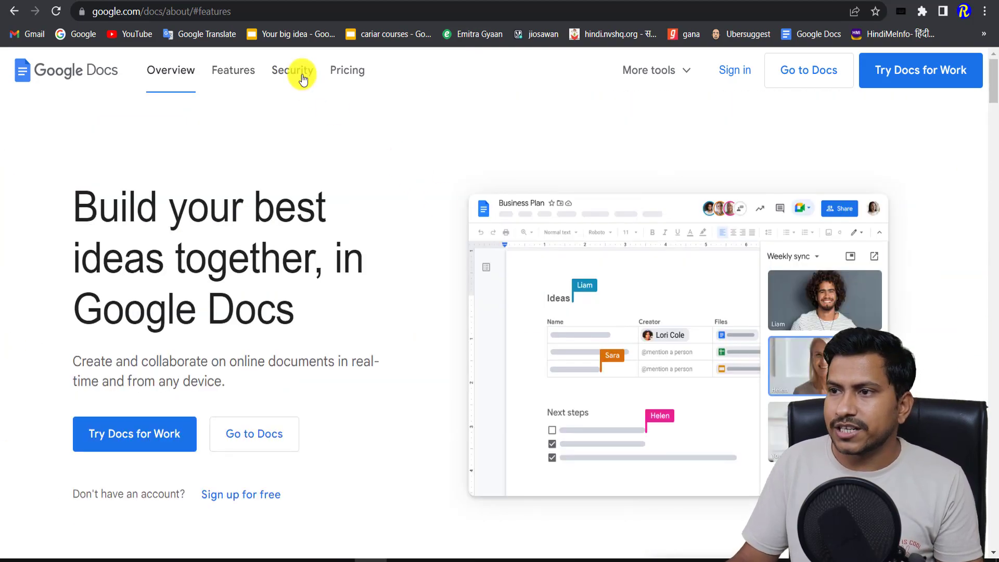
Jump to the Pricing section and scroll through it
click(358, 75)
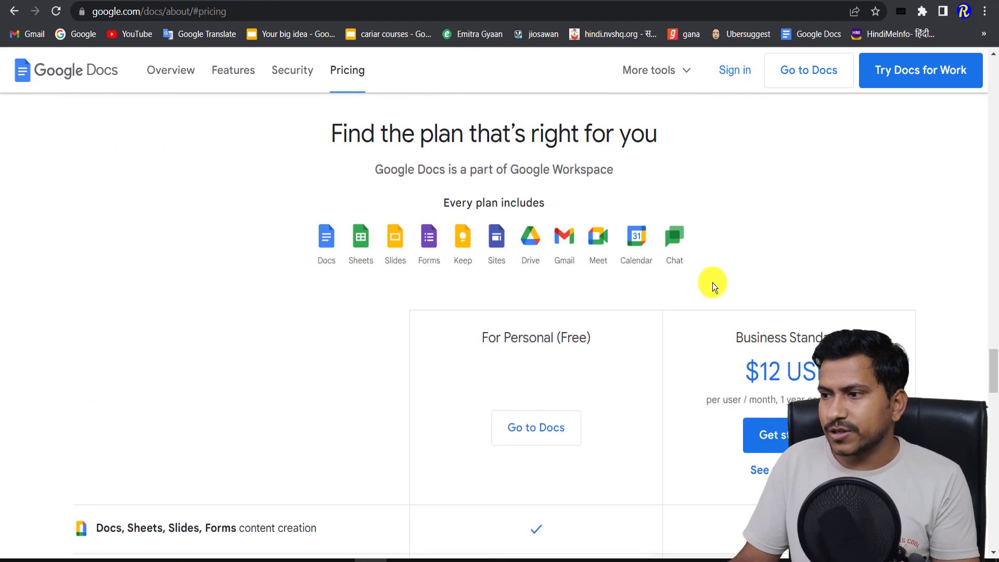
scroll(710, 281, up, 5)
scroll(709, 281, up, 4)
scroll(709, 291, down, 4)
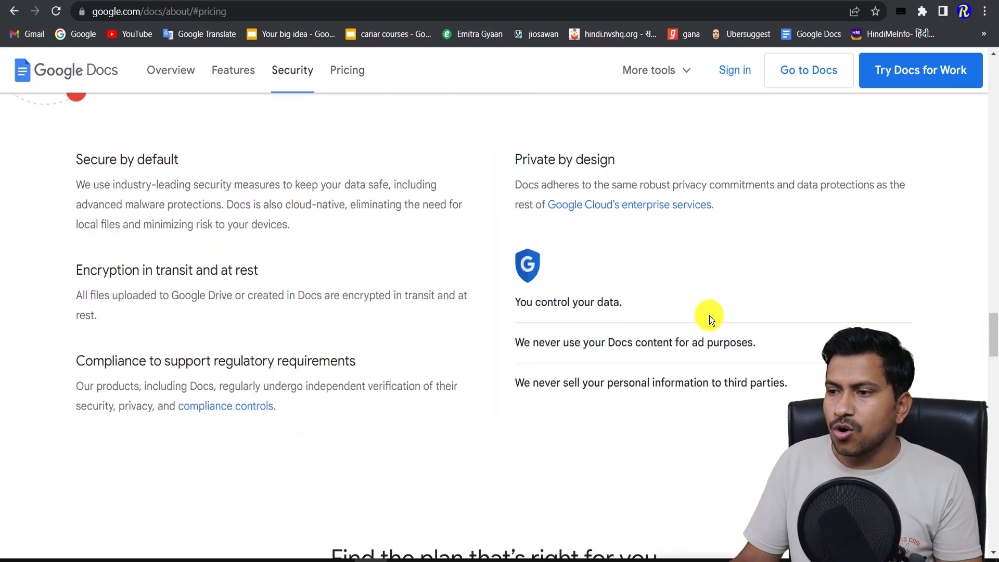
scroll(709, 316, down, 7)
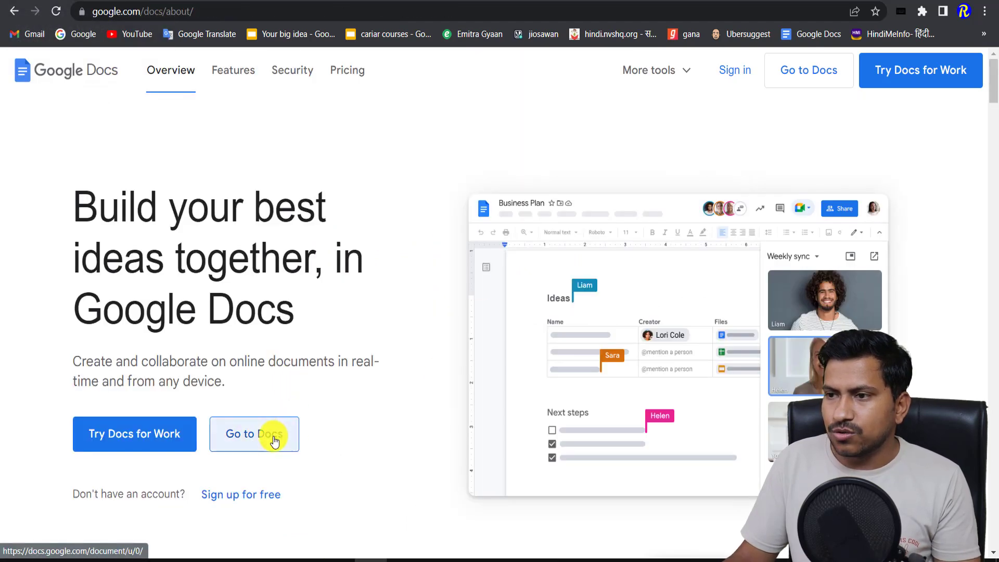
Go to the Docs home page, then switch to the Google Sheets home page
click(274, 441)
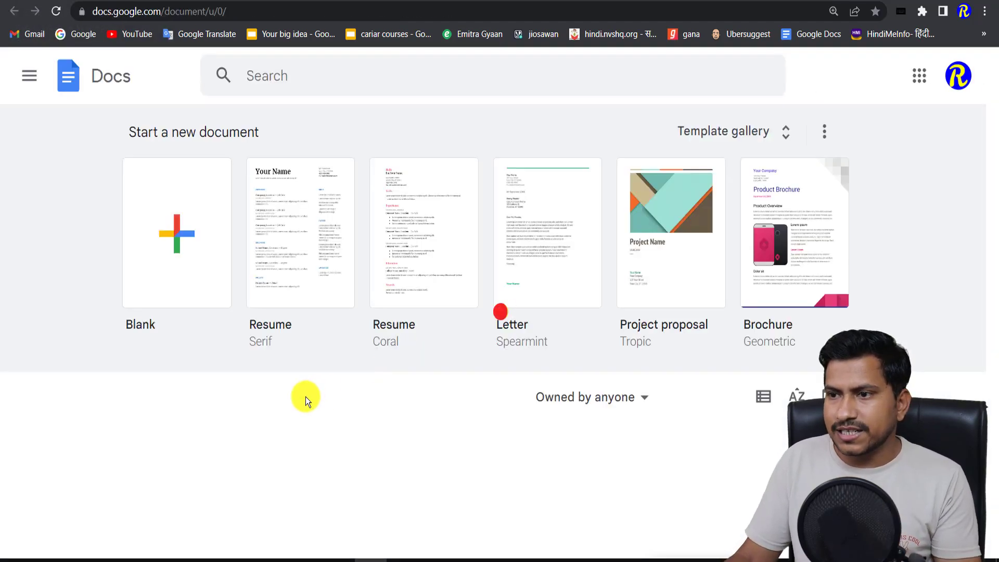
scroll(309, 397, down, 3)
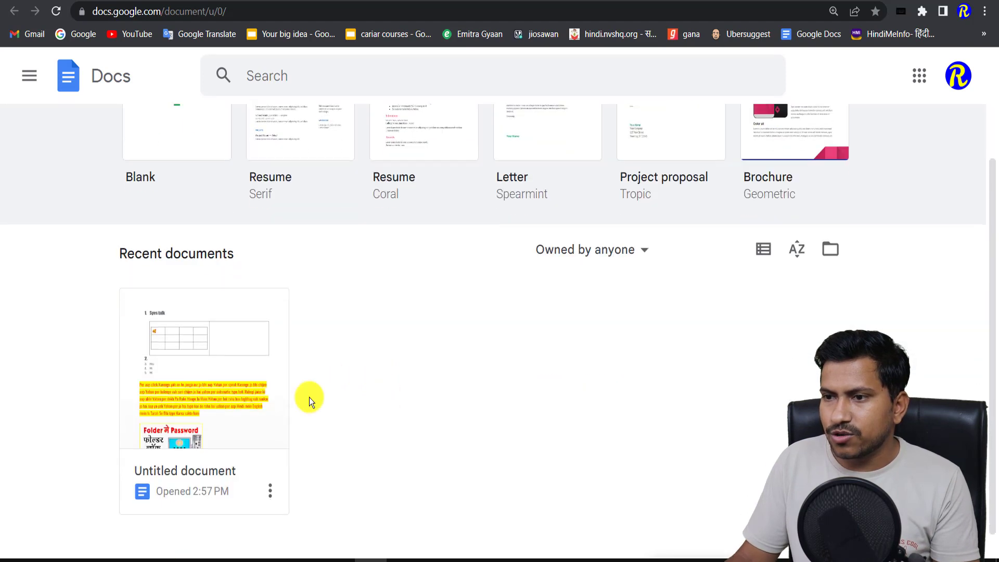
click(198, 388)
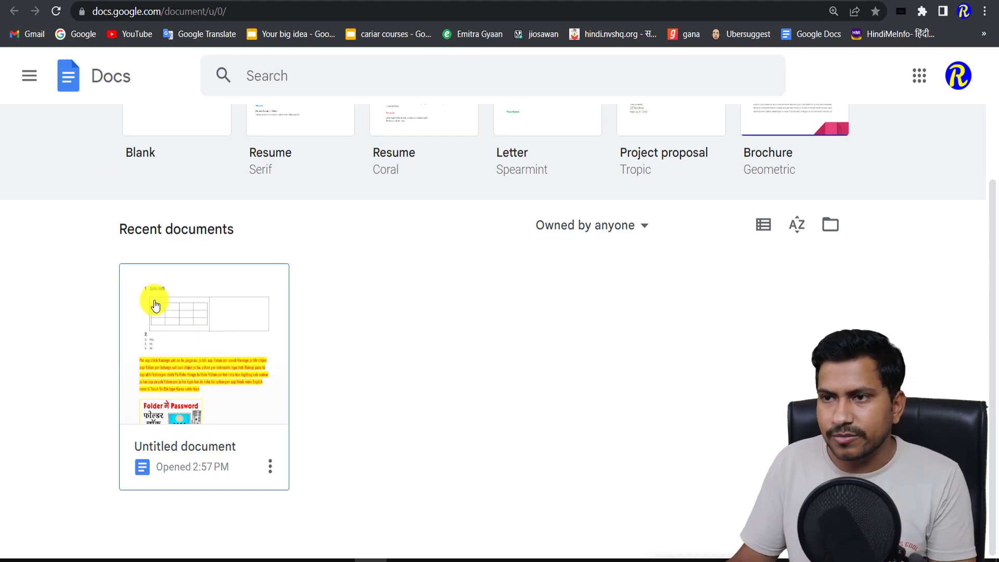
click(30, 76)
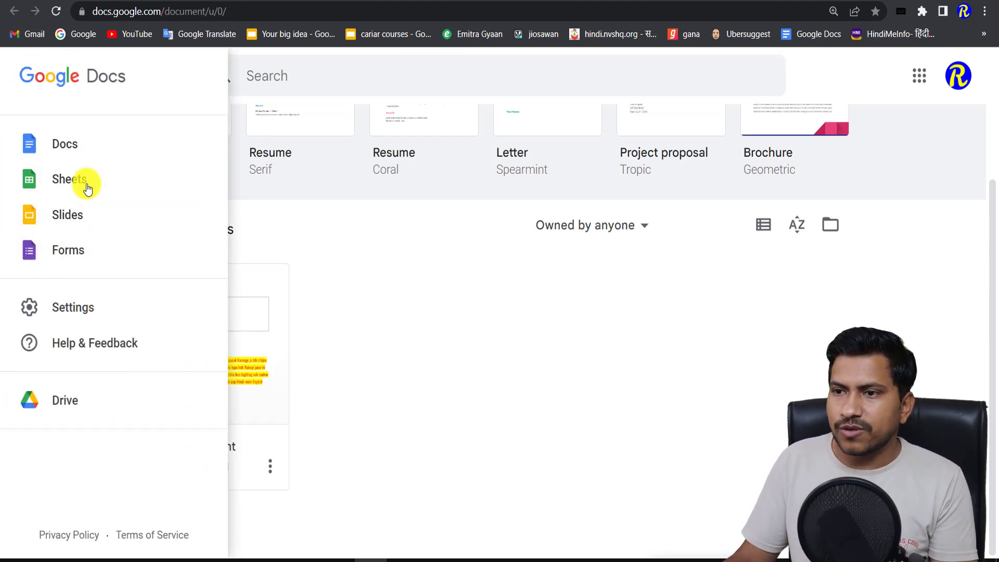
click(87, 187)
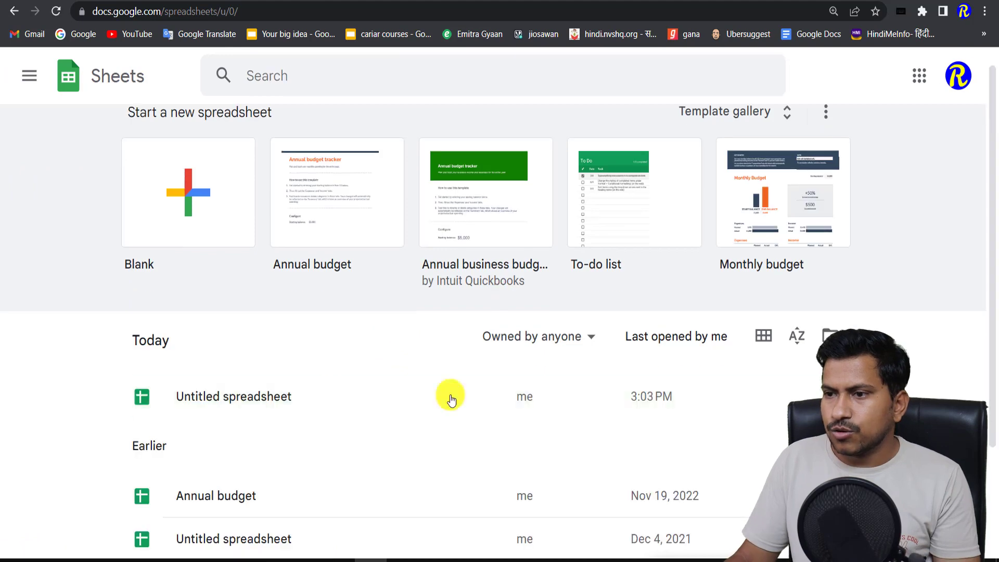
Switch to the Google Slides home page, then on to the Google Forms home page
click(29, 76)
click(89, 218)
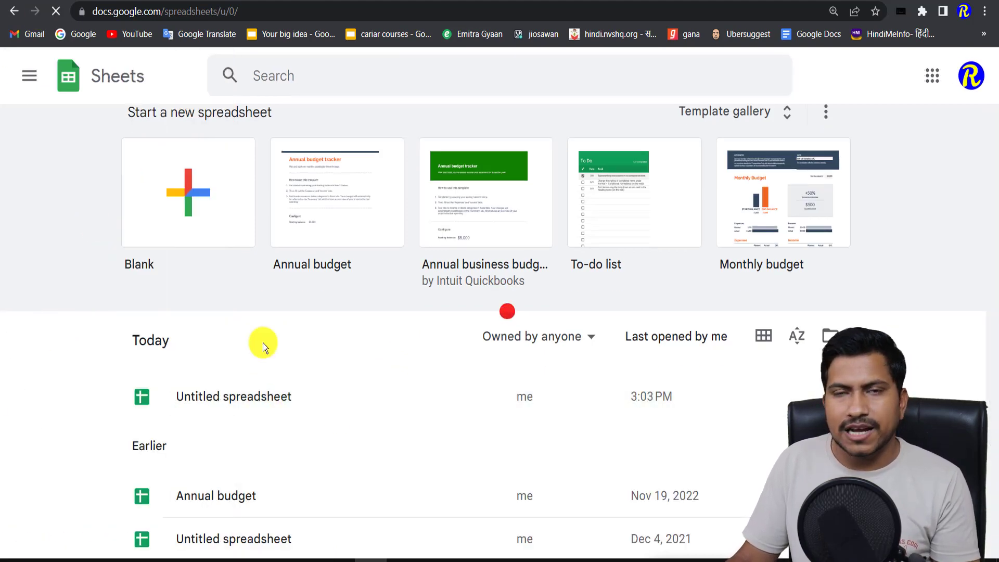
scroll(364, 350, down, 3)
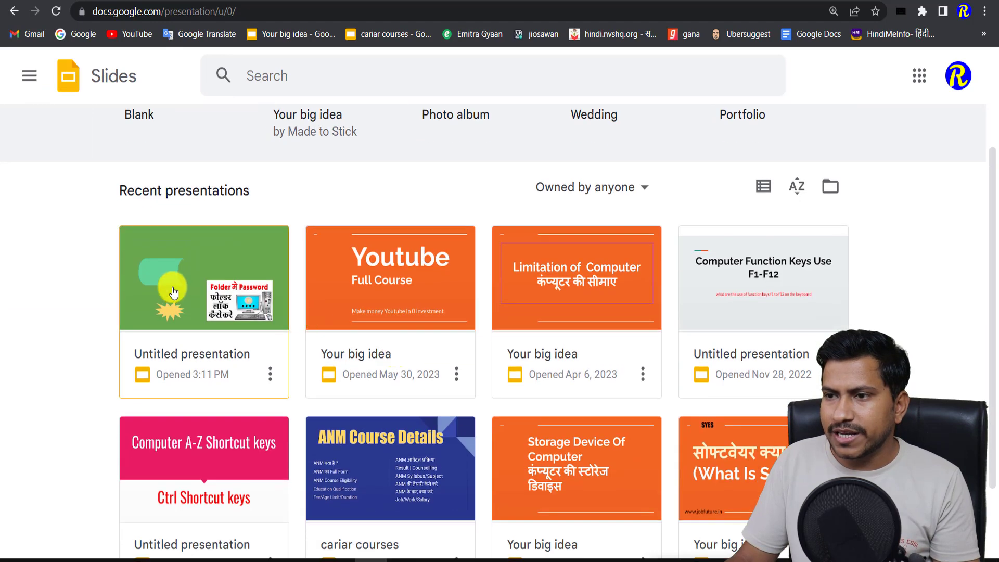
click(29, 76)
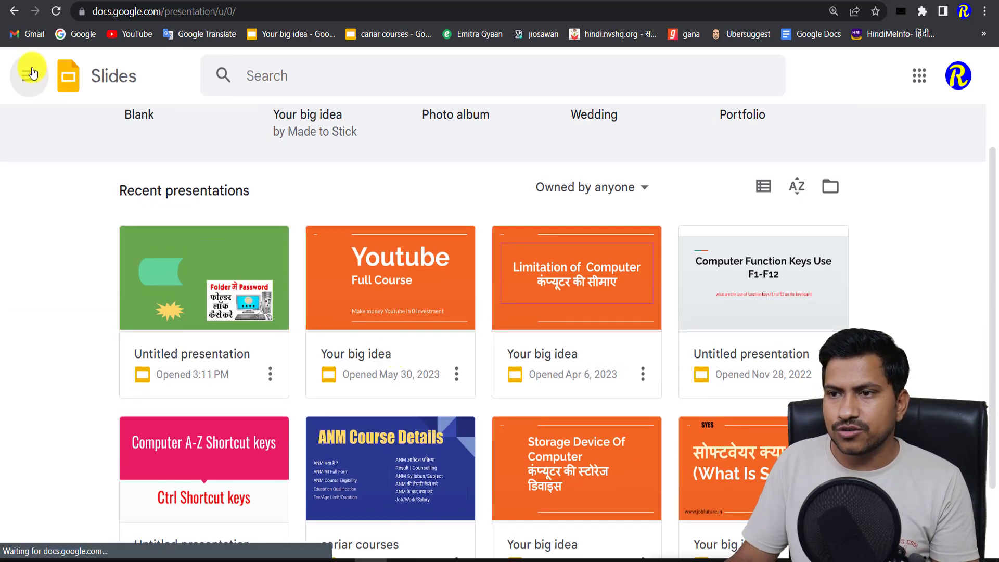
click(77, 248)
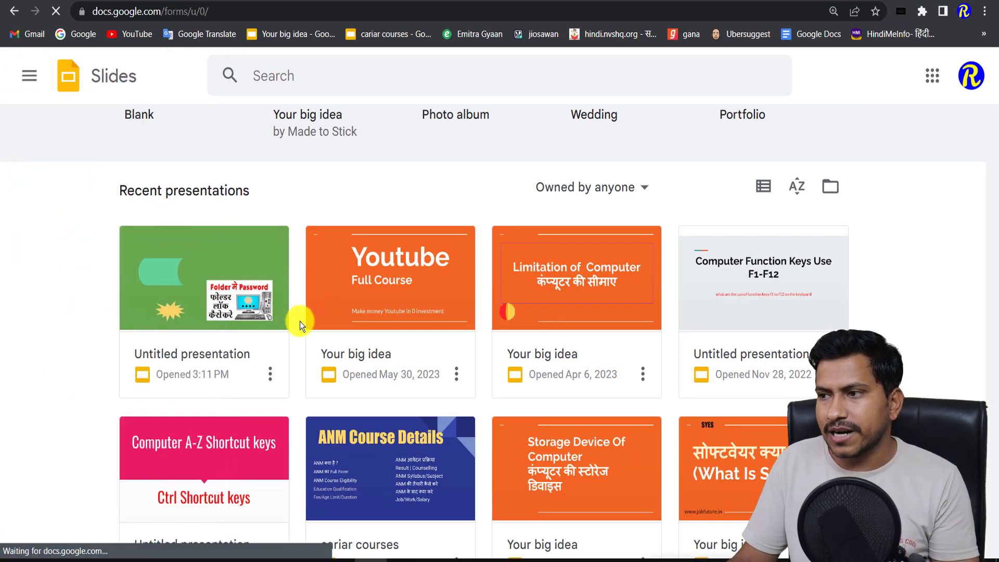
scroll(336, 375, down, 2)
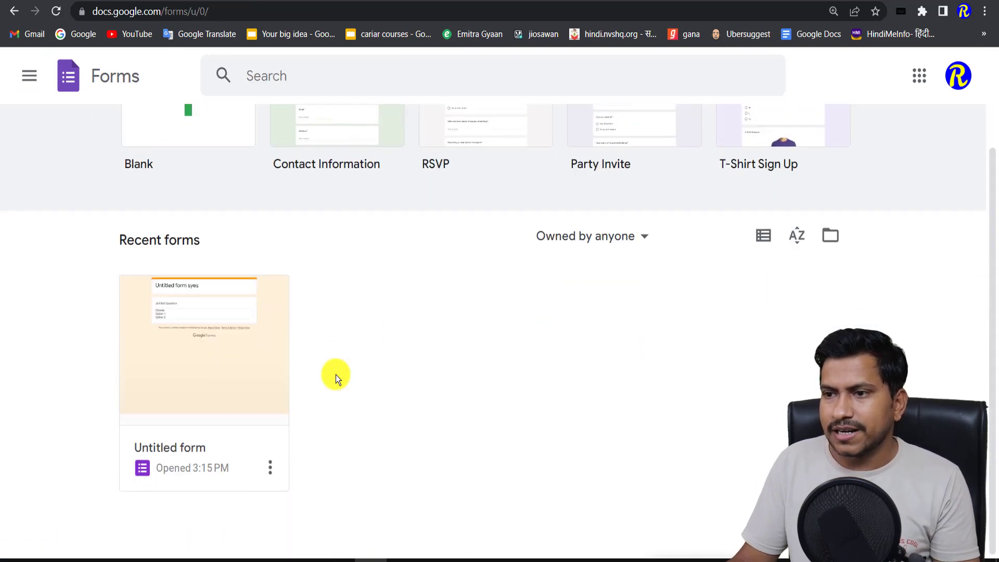
scroll(307, 351, up, 2)
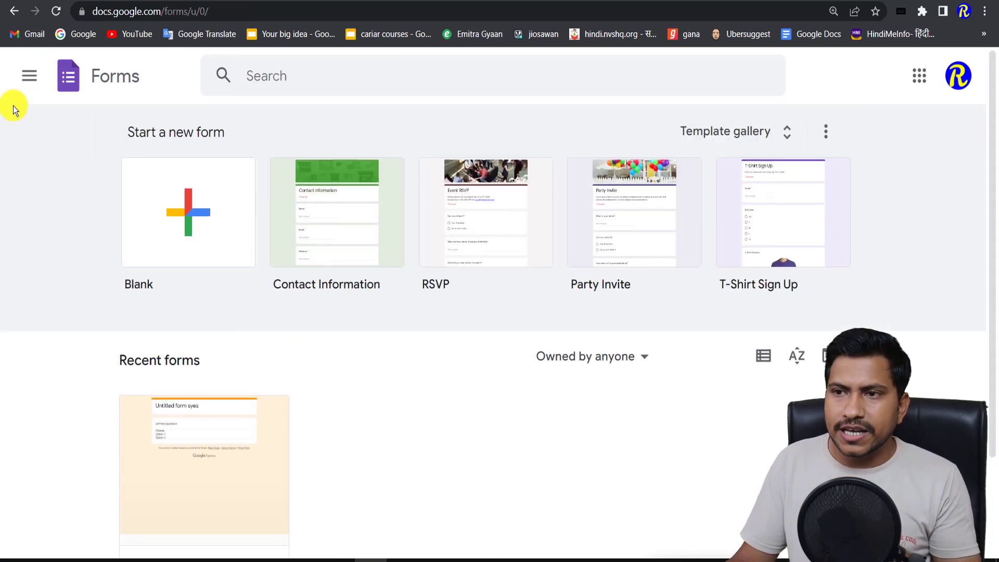
click(29, 76)
click(872, 83)
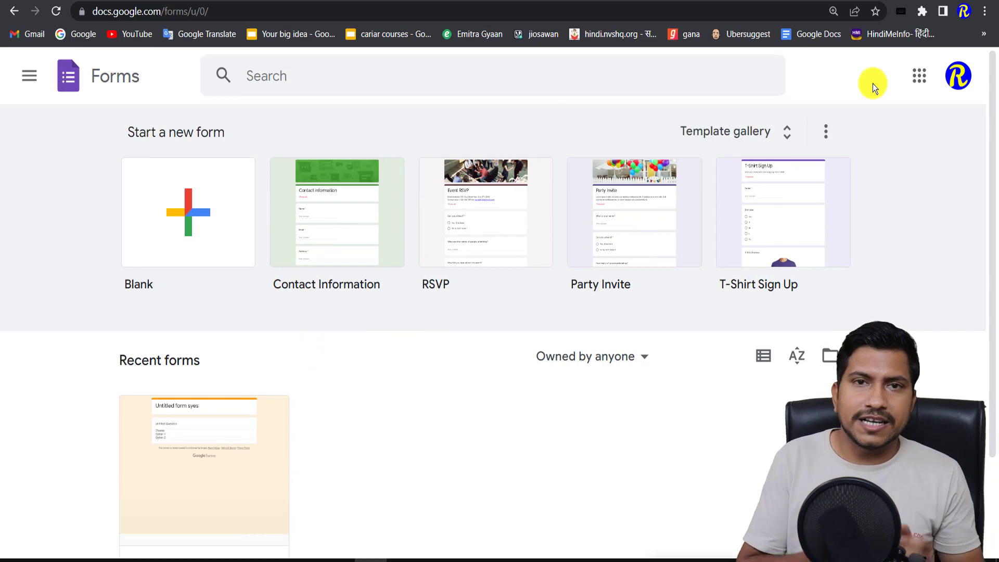